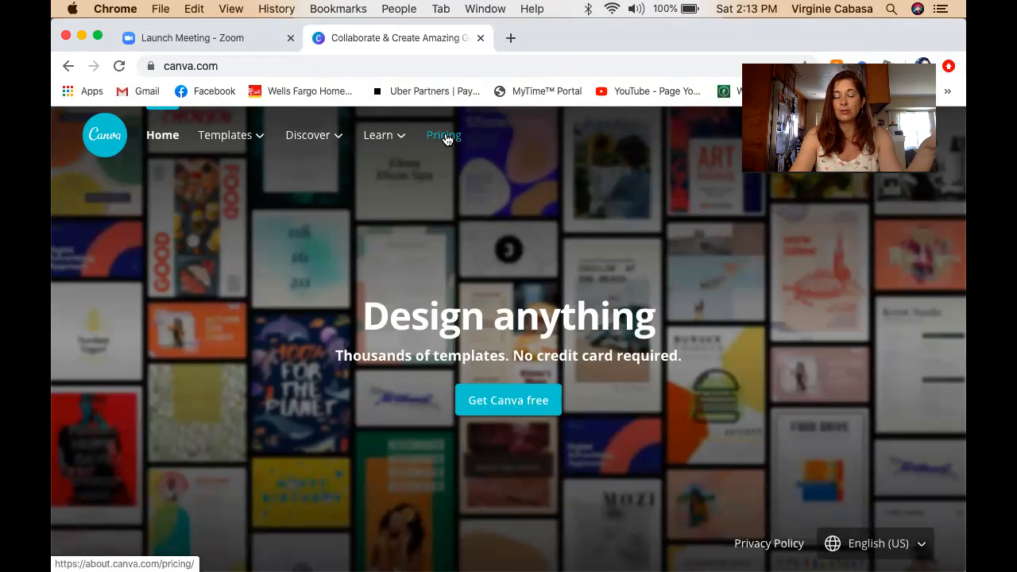
Dismiss the Honey rewards popup and log in to Canva with the saved credentials.
{"action": "left_click", "coordinate": [534, 406]}
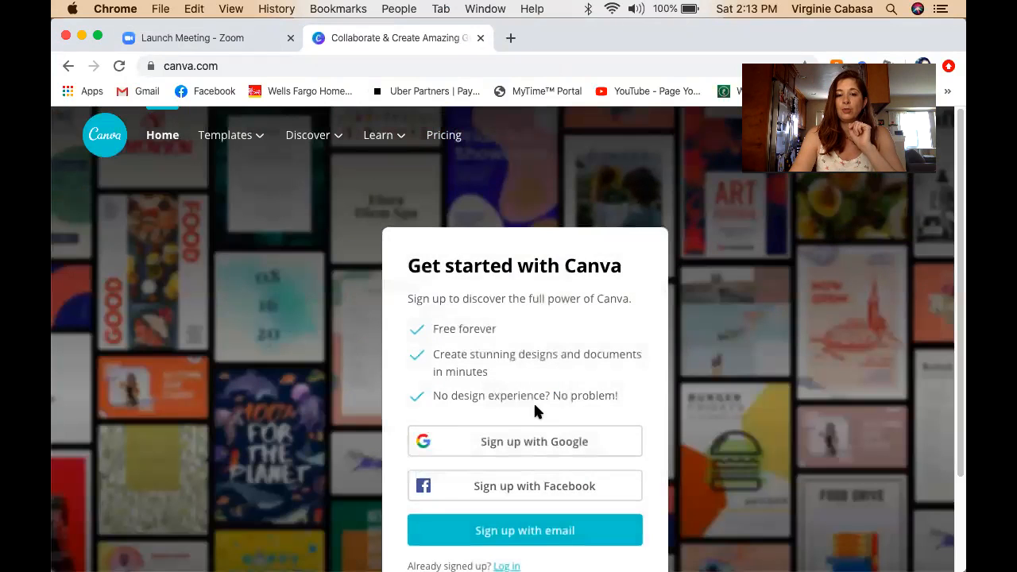
{"action": "scroll", "coordinate": [559, 324], "scroll_direction": "down", "scroll_amount": 2}
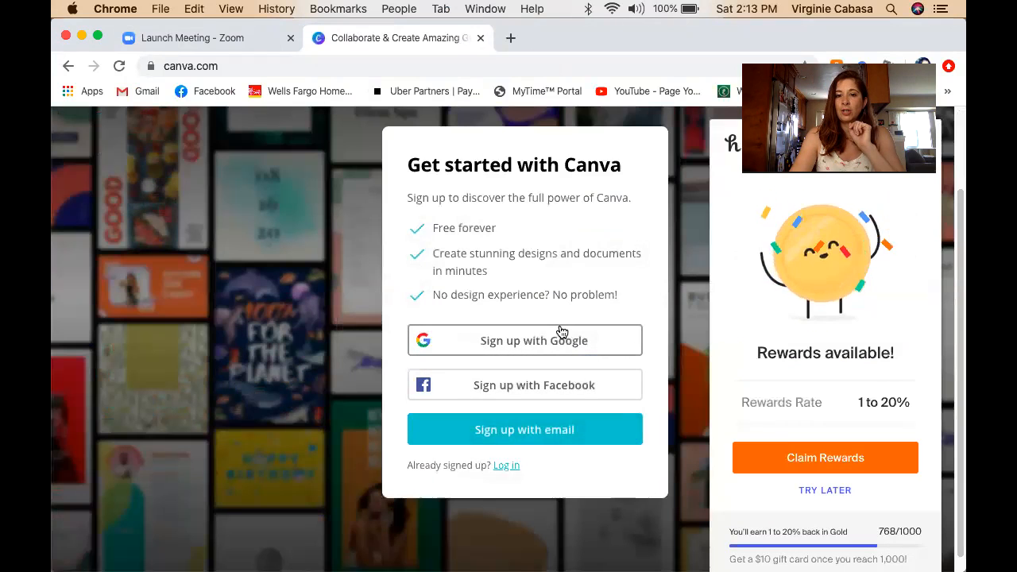
{"action": "left_click", "coordinate": [927, 53]}
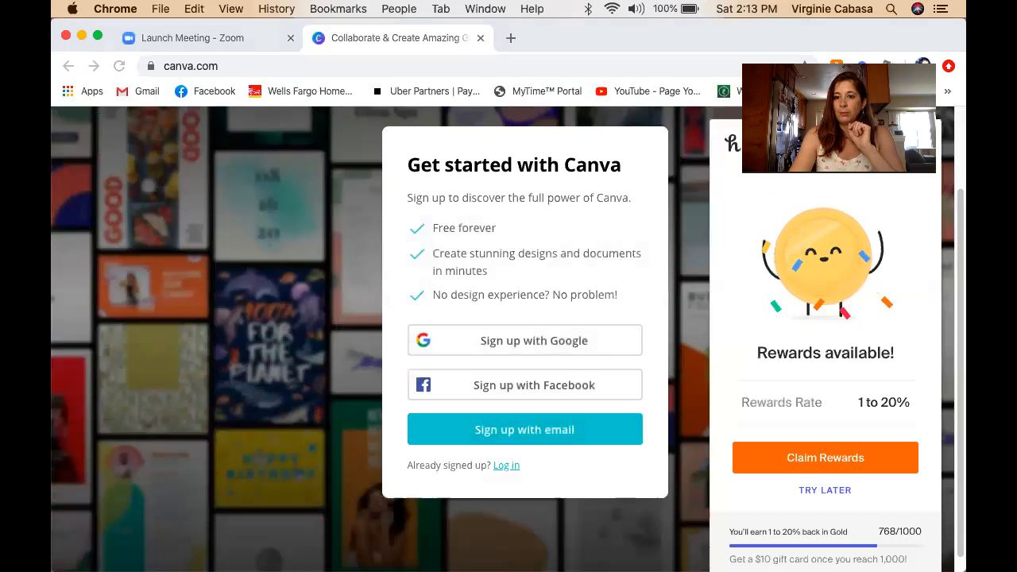
{"action": "left_click", "coordinate": [749, 36]}
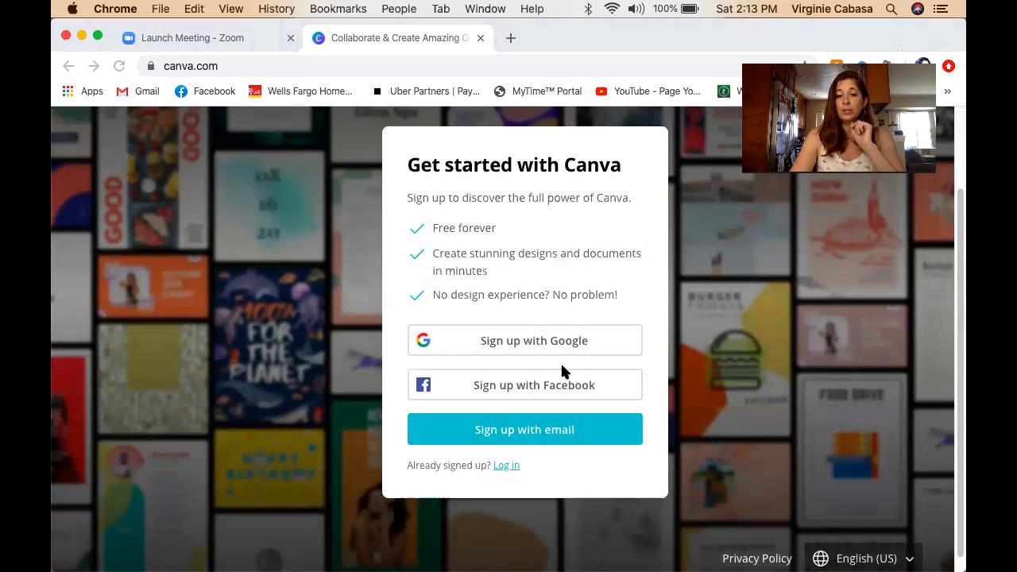
{"action": "left_click", "coordinate": [504, 466]}
{"action": "left_click", "coordinate": [515, 421]}
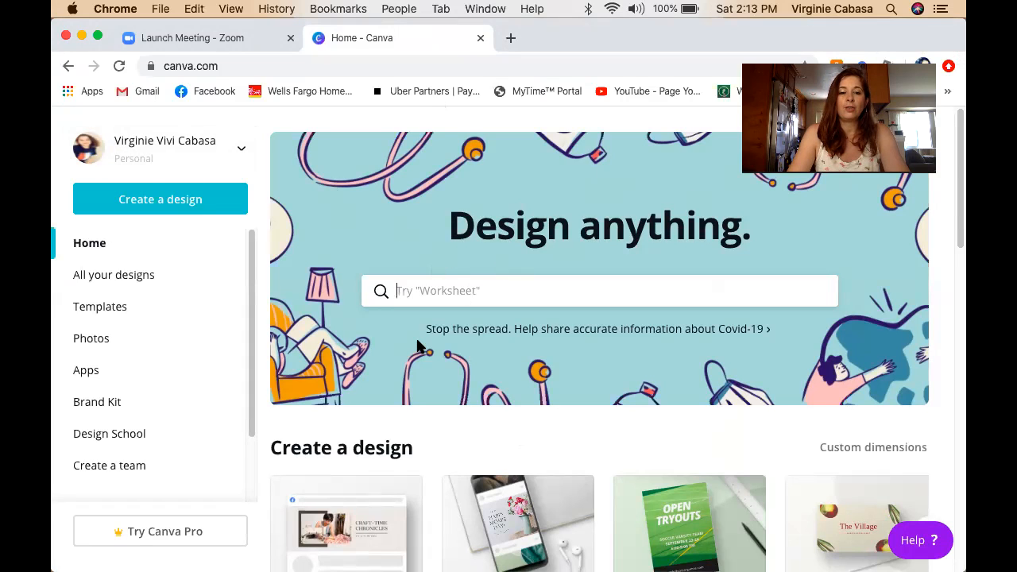
Page through the saved designs in the Your designs carousel, then bring up Create a design.
{"action": "scroll", "coordinate": [417, 345], "scroll_direction": "down", "scroll_amount": 5}
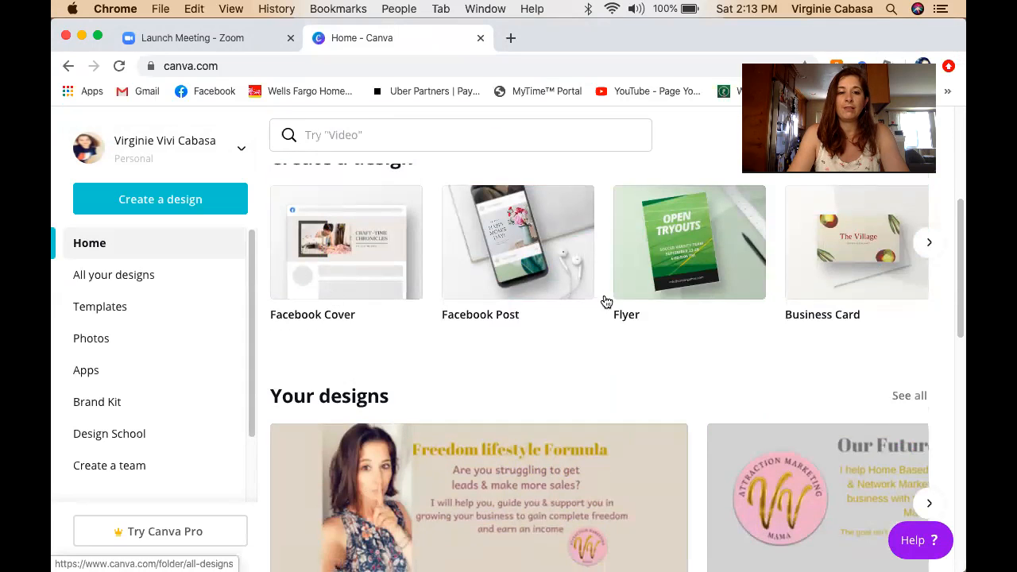
{"action": "scroll", "coordinate": [345, 364], "scroll_direction": "down", "scroll_amount": 6}
{"action": "scroll", "coordinate": [445, 307], "scroll_direction": "up", "scroll_amount": 2}
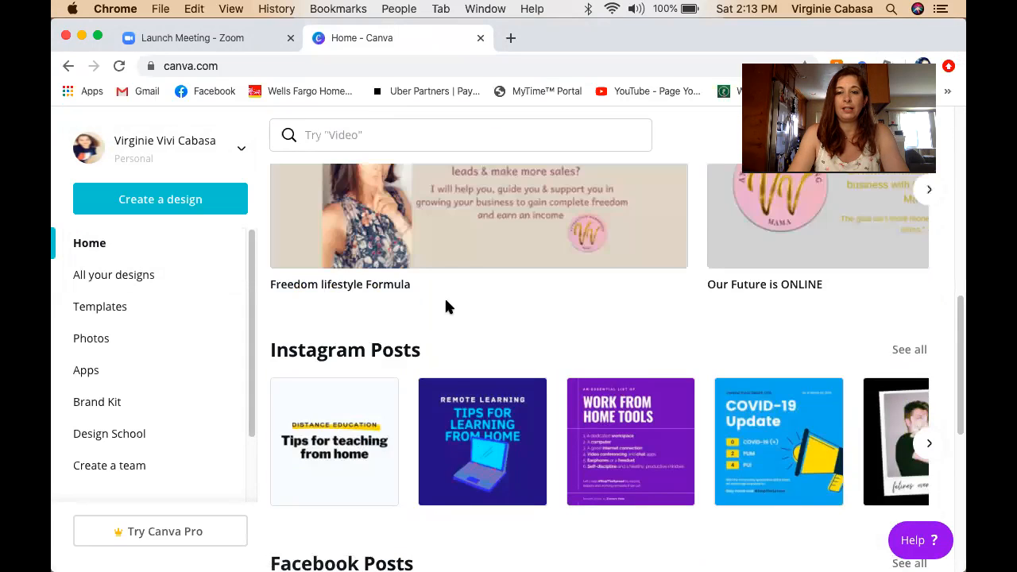
{"action": "scroll", "coordinate": [445, 307], "scroll_direction": "up", "scroll_amount": 2}
{"action": "left_click", "coordinate": [931, 318]}
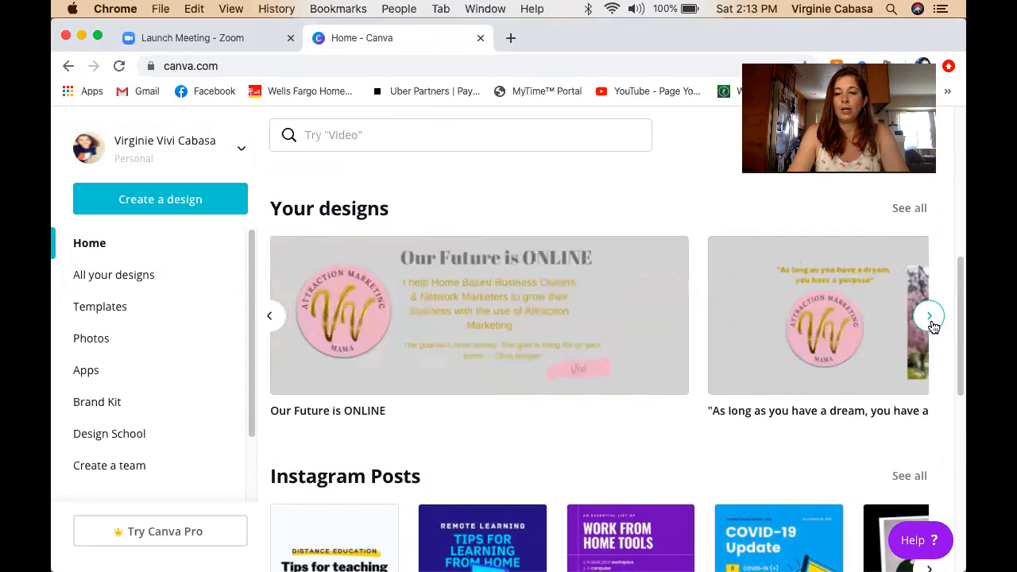
{"action": "left_click", "coordinate": [930, 317]}
{"action": "left_click", "coordinate": [931, 317]}
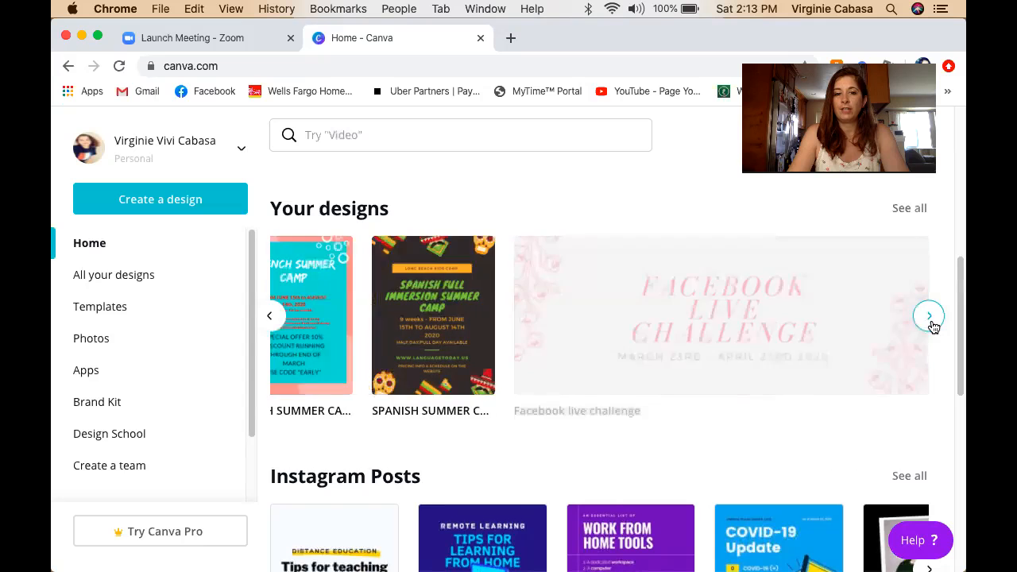
{"action": "left_click", "coordinate": [931, 317]}
{"action": "left_click", "coordinate": [930, 317]}
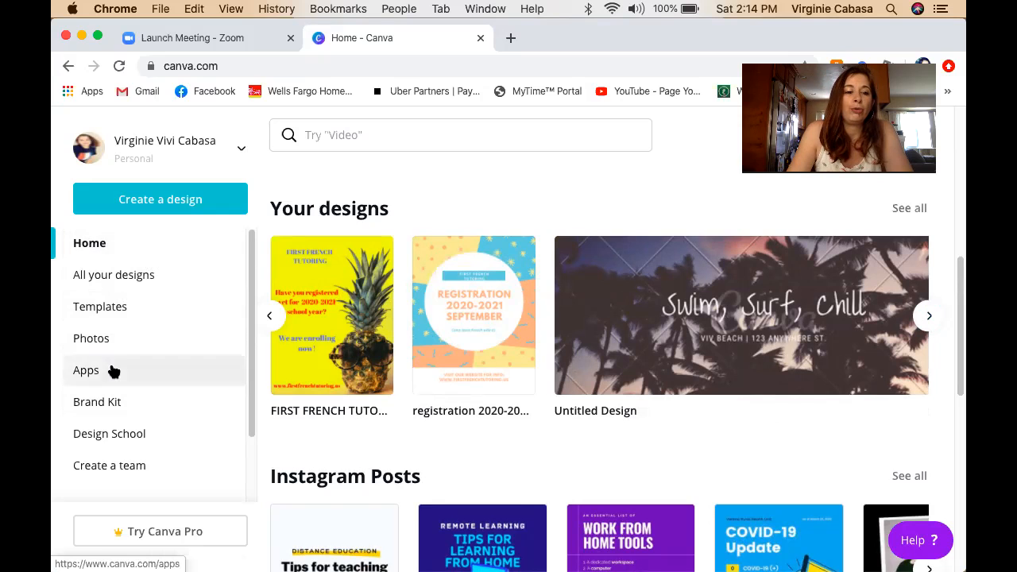
{"action": "left_click", "coordinate": [166, 202]}
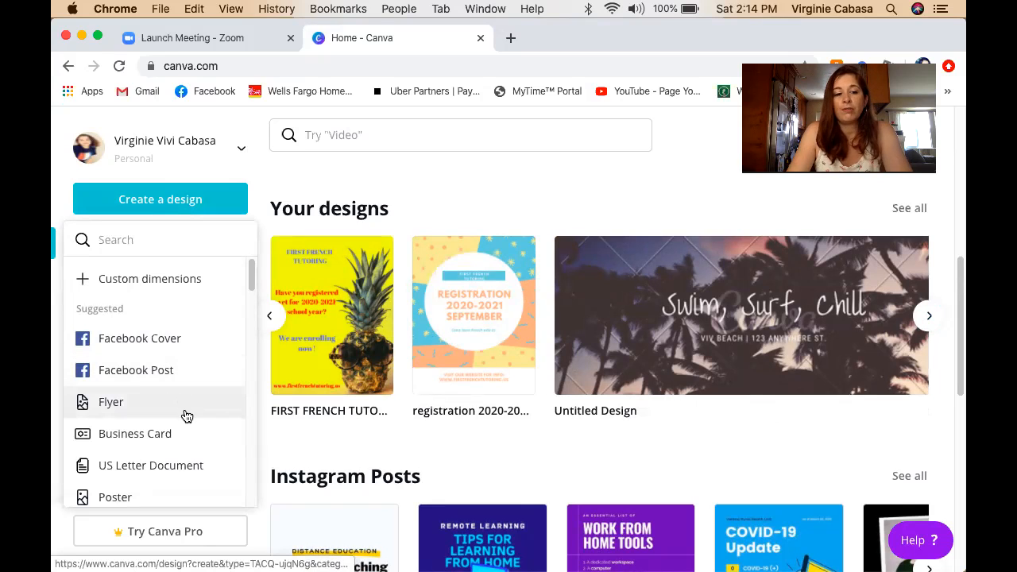
Browse the design types listed in the Create a design menu.
{"action": "scroll", "coordinate": [206, 422], "scroll_direction": "down", "scroll_amount": 5}
{"action": "scroll", "coordinate": [111, 288], "scroll_direction": "up", "scroll_amount": 1}
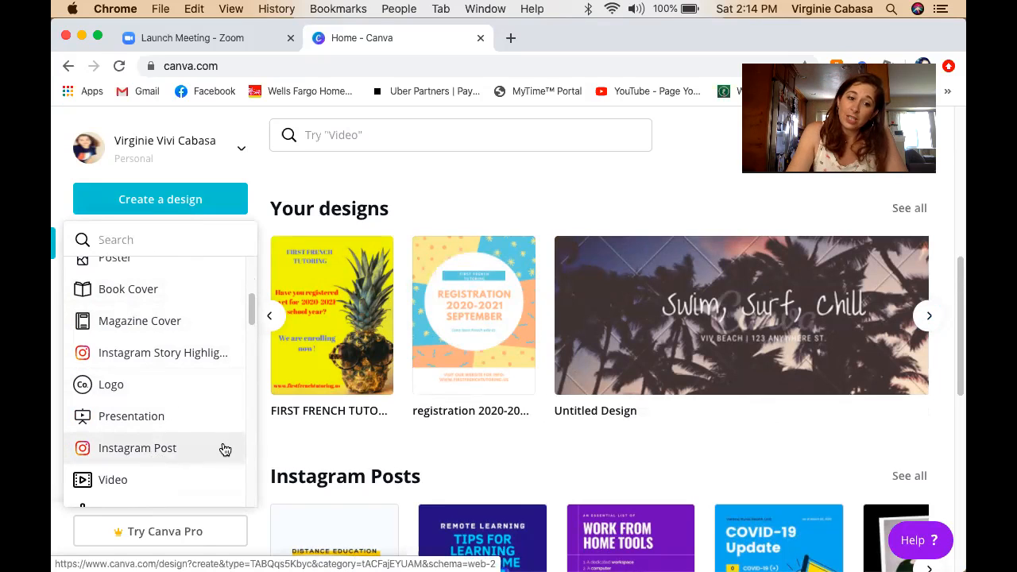
{"action": "scroll", "coordinate": [183, 449], "scroll_direction": "down", "scroll_amount": 2}
{"action": "scroll", "coordinate": [181, 449], "scroll_direction": "down", "scroll_amount": 2}
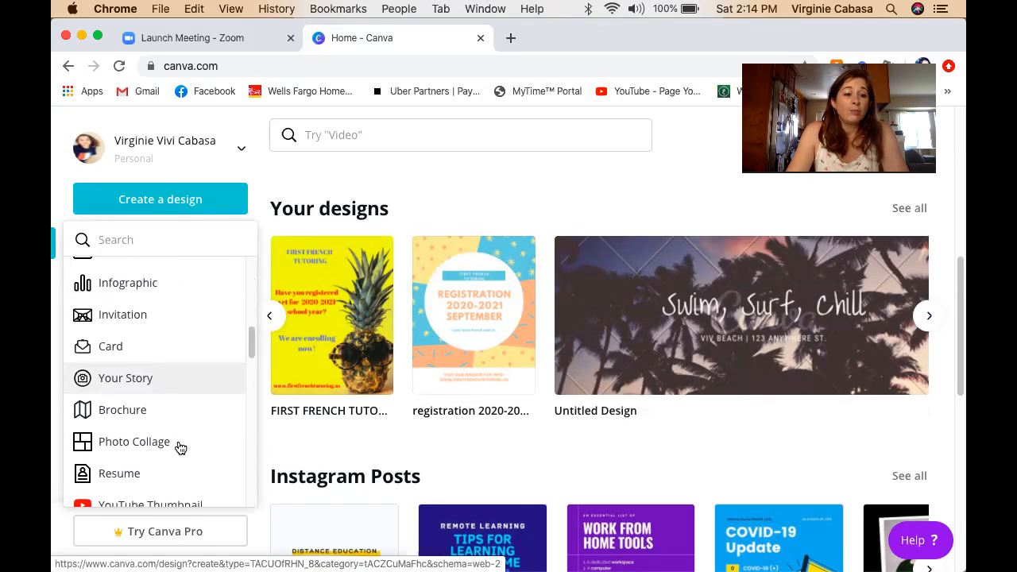
{"action": "scroll", "coordinate": [180, 449], "scroll_direction": "down", "scroll_amount": 2}
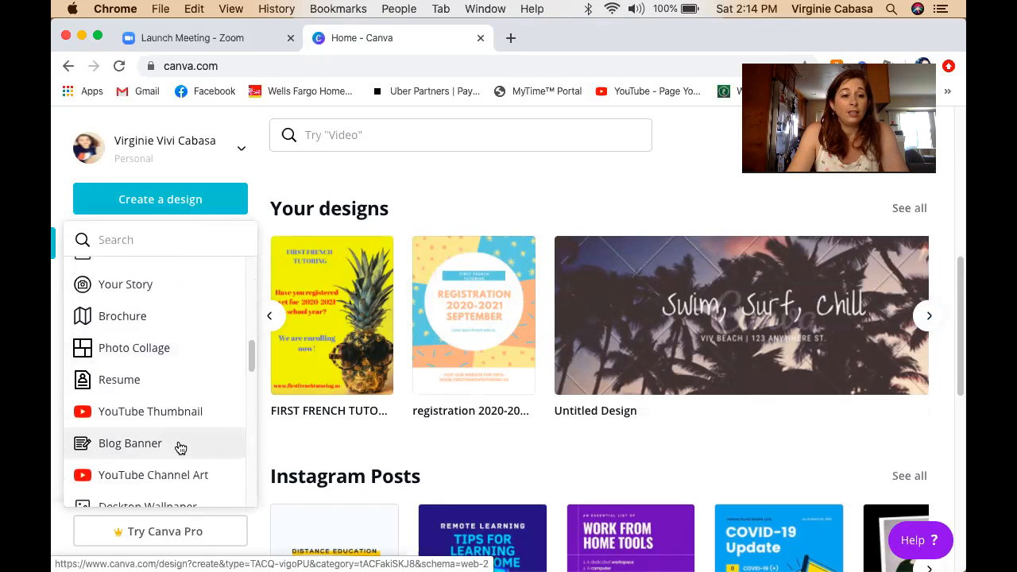
{"action": "scroll", "coordinate": [181, 449], "scroll_direction": "down", "scroll_amount": 3}
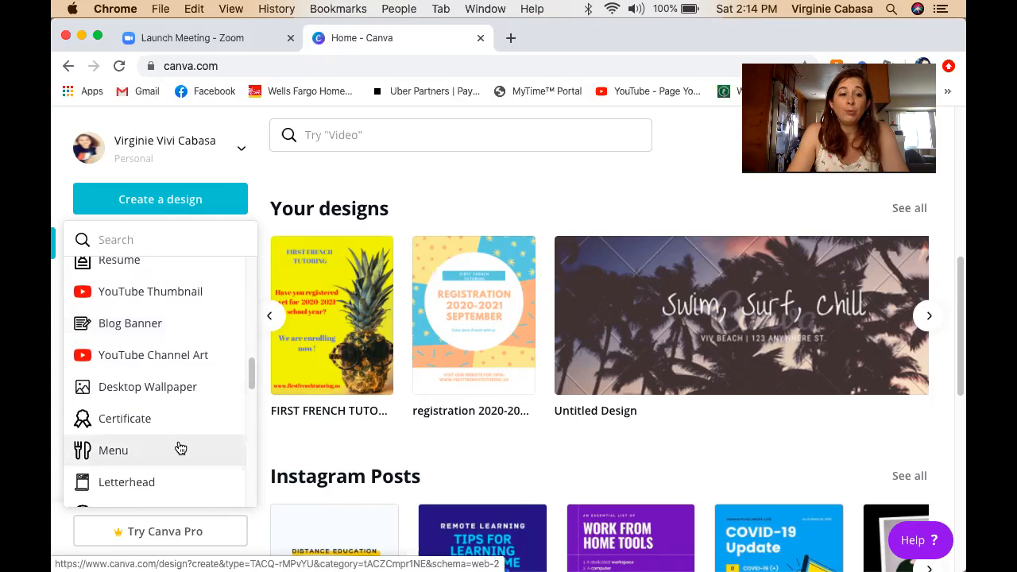
{"action": "scroll", "coordinate": [180, 449], "scroll_direction": "down", "scroll_amount": 4}
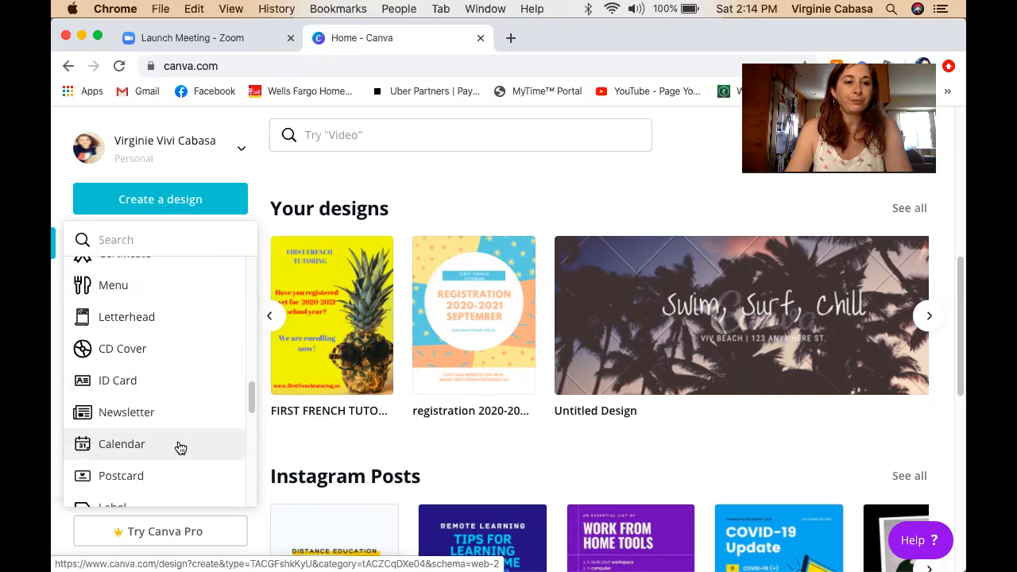
{"action": "scroll", "coordinate": [181, 449], "scroll_direction": "up", "scroll_amount": 10}
{"action": "scroll", "coordinate": [181, 449], "scroll_direction": "down", "scroll_amount": 4}
{"action": "scroll", "coordinate": [181, 449], "scroll_direction": "down", "scroll_amount": 15}
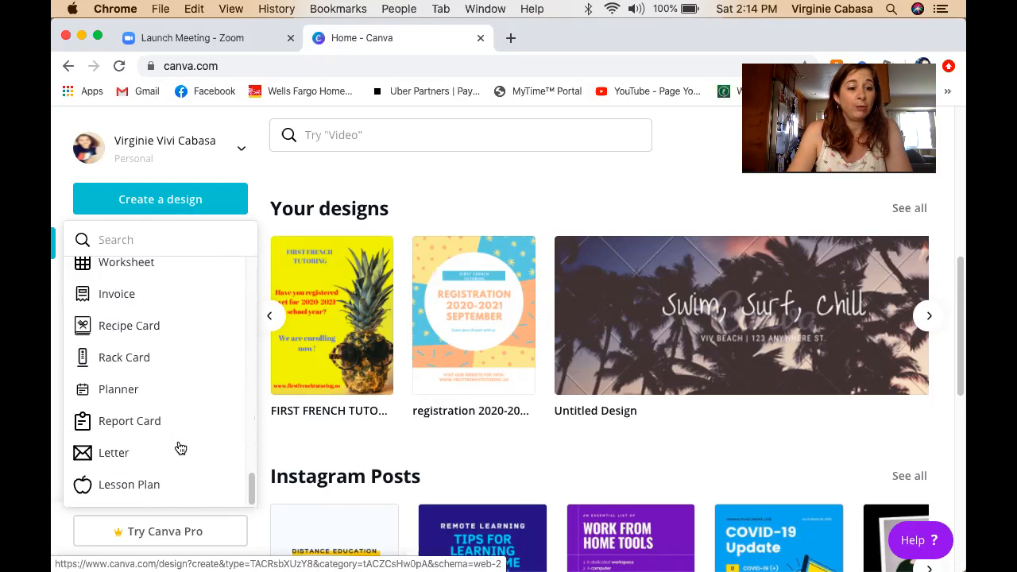
{"action": "scroll", "coordinate": [180, 449], "scroll_direction": "up", "scroll_amount": 18}
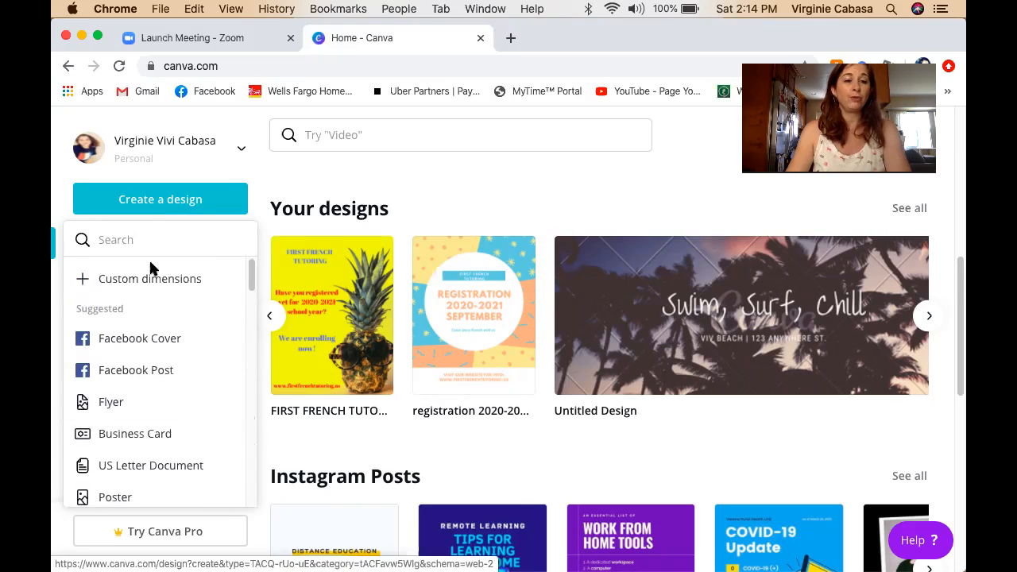
Search for 'banner', clear it, and start a new Facebook Cover design.
{"action": "type", "text": "banner"}
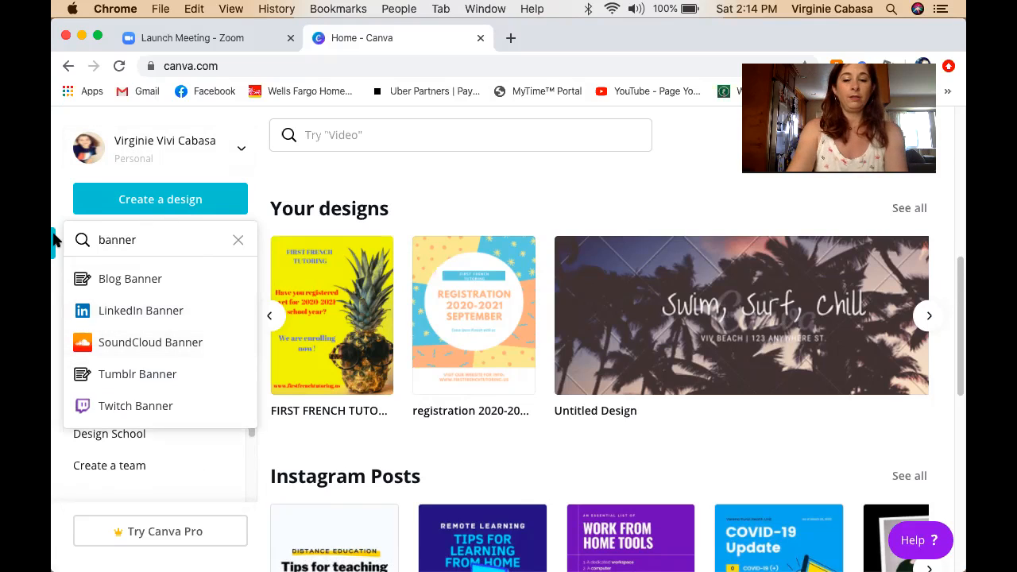
{"action": "key", "text": "BackSpace"}
{"action": "key", "text": "BackSpace"}
{"action": "key", "text": "BackSpace"}
{"action": "key", "text": "BackSpace"}
{"action": "key", "text": "BackSpace"}
{"action": "key", "text": "BackSpace"}
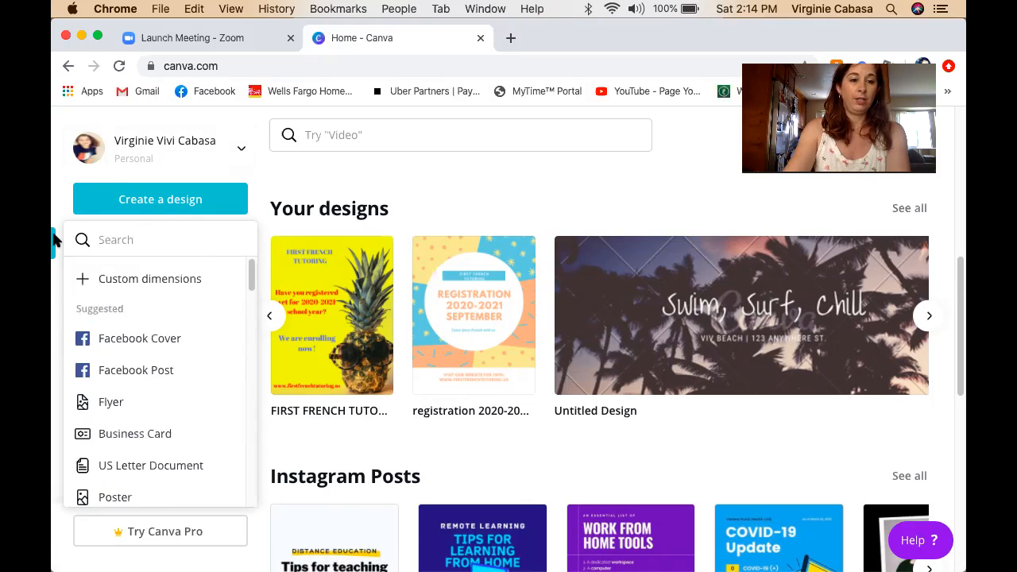
{"action": "left_click", "coordinate": [150, 348]}
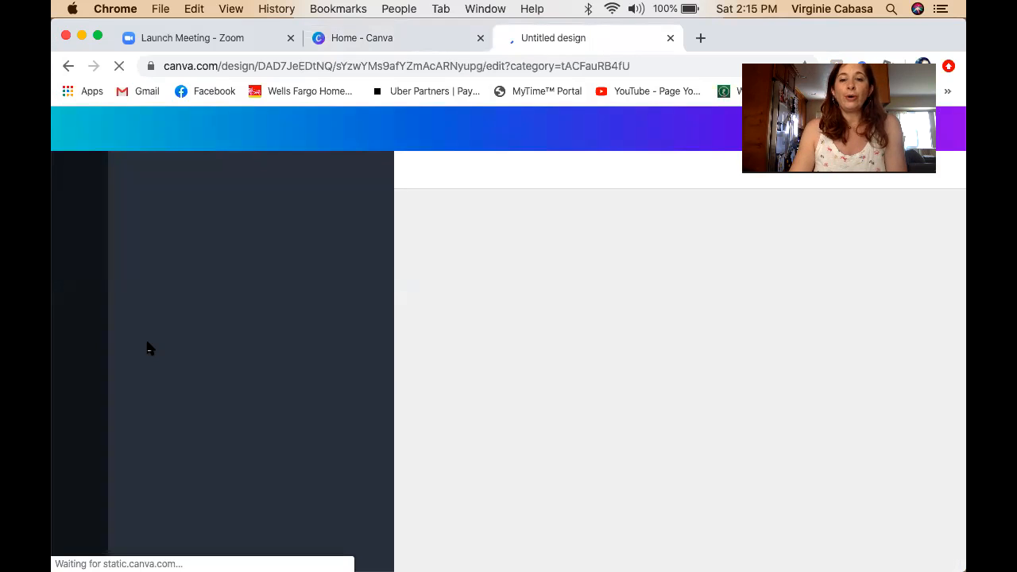
Abandon the loading Facebook Cover tab and bring up the Custom dimensions width/height form.
{"action": "left_click", "coordinate": [68, 67]}
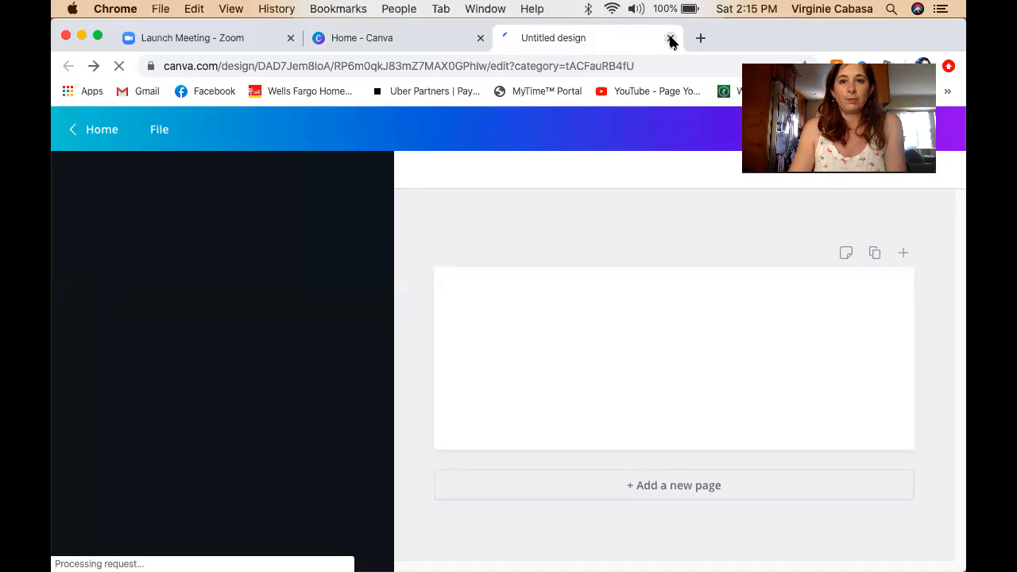
{"action": "key", "text": "super+w"}
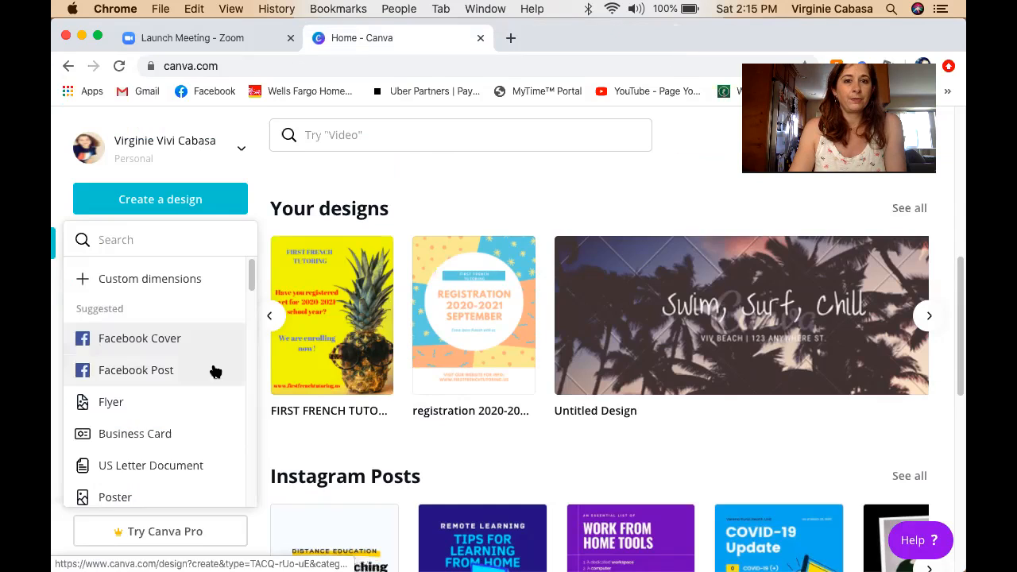
{"action": "left_click", "coordinate": [188, 281]}
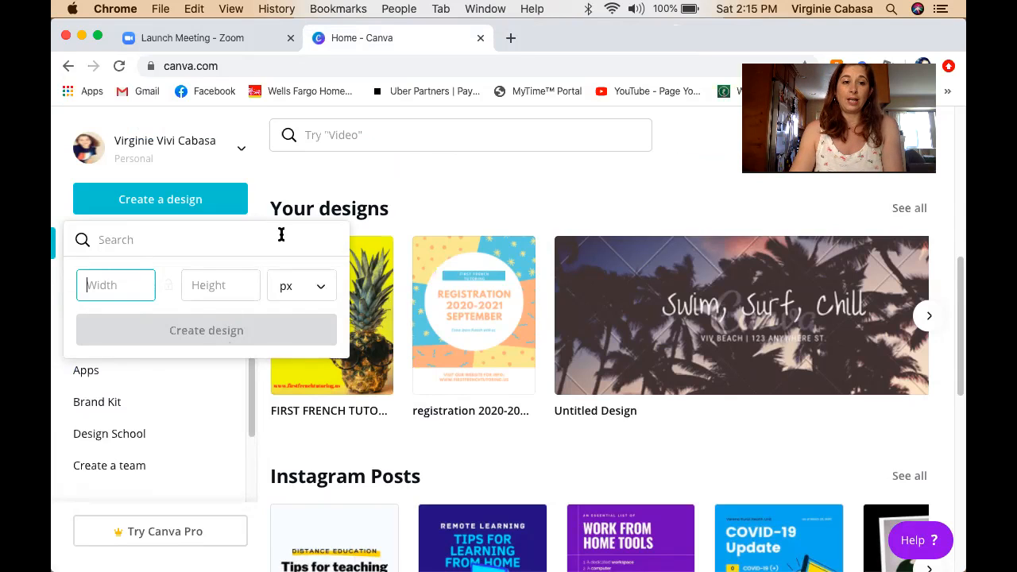
Visit Brand Kit, then start a fresh Facebook Cover design from Create a design.
{"action": "left_click", "coordinate": [224, 392]}
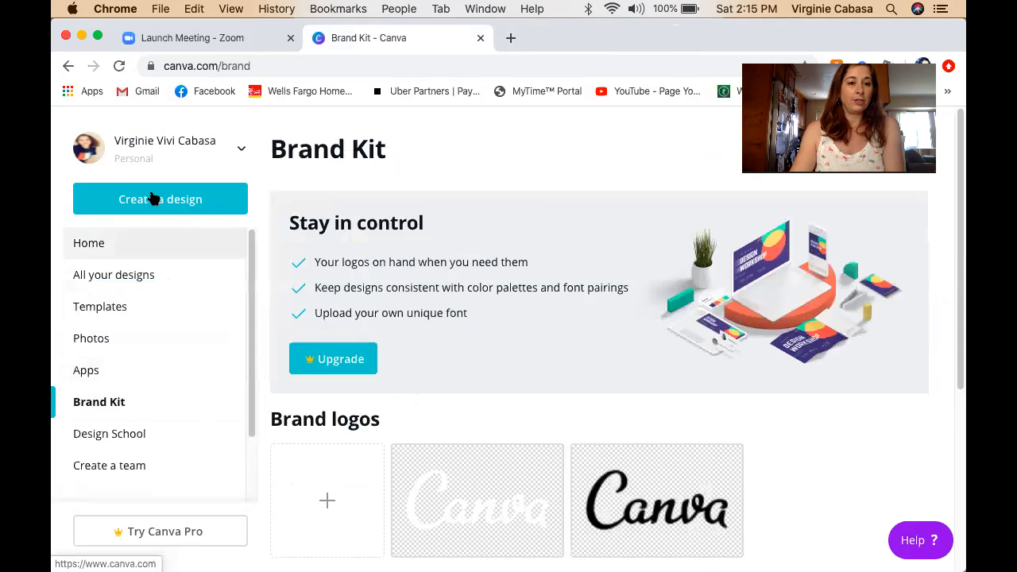
{"action": "left_click", "coordinate": [153, 198]}
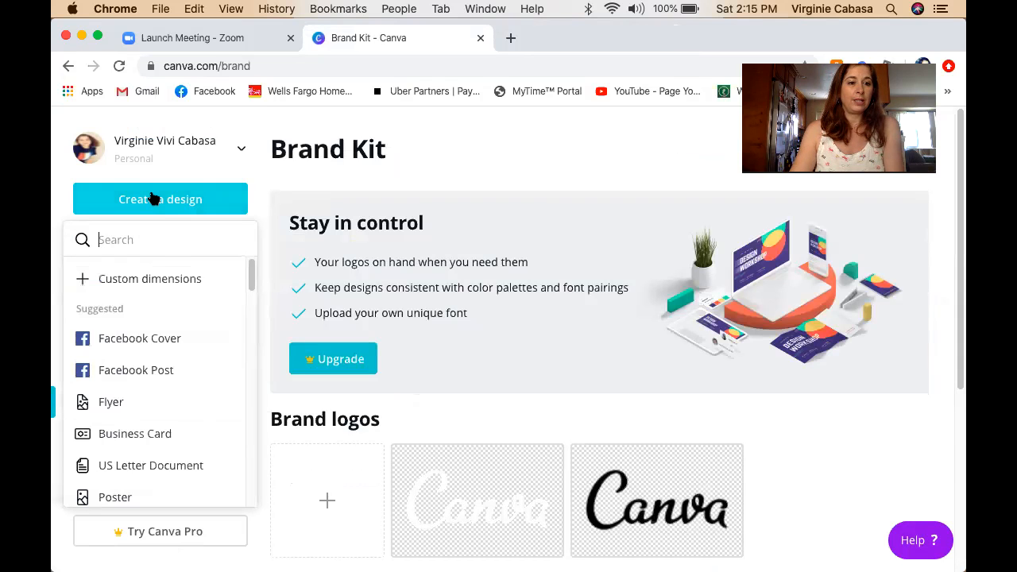
{"action": "left_click", "coordinate": [151, 343]}
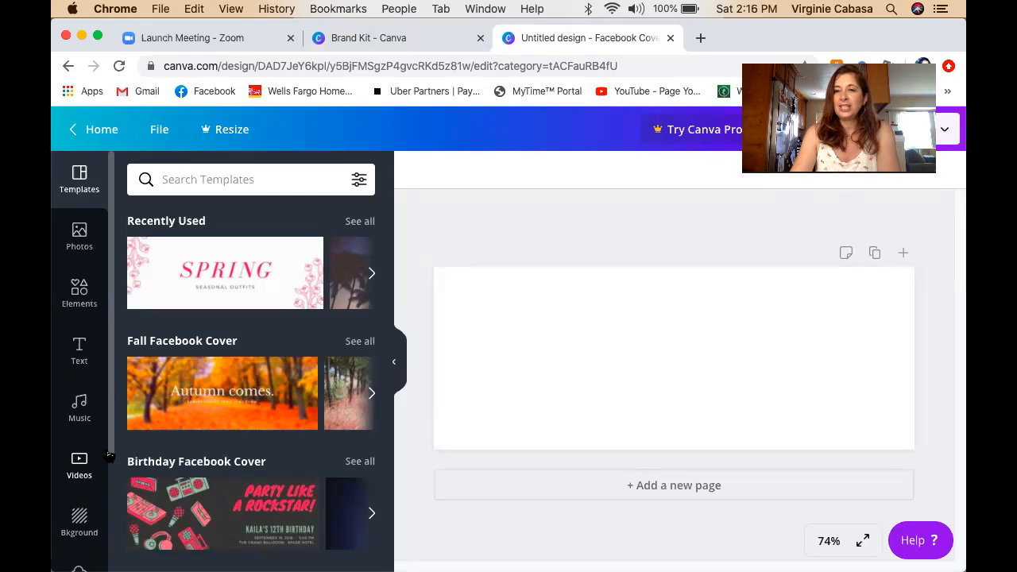
Add the uploaded 'Mobile friendly area' image and stretch it to fill the whole cover.
{"action": "scroll", "coordinate": [82, 476], "scroll_direction": "down", "scroll_amount": 3}
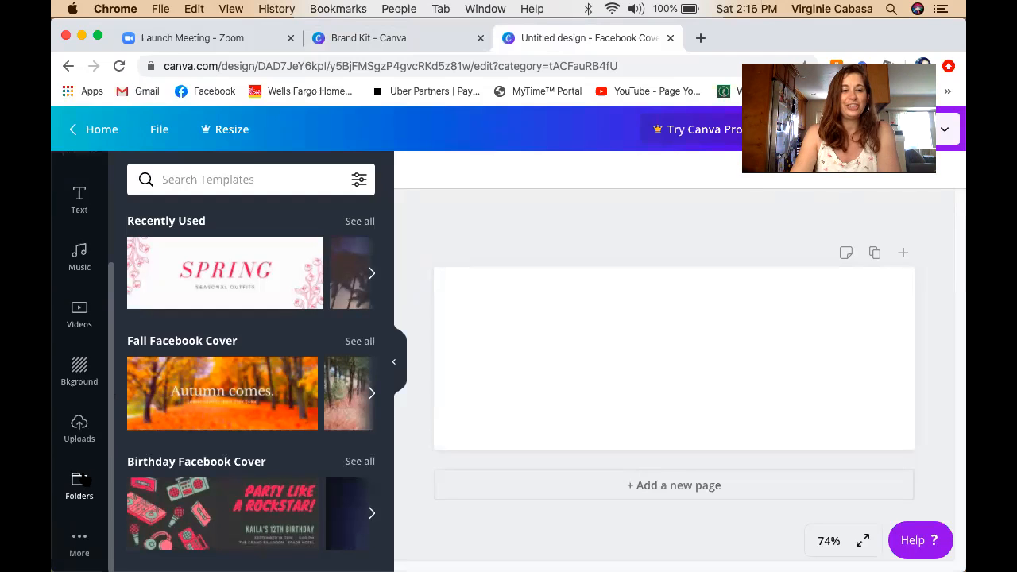
{"action": "left_click", "coordinate": [86, 434]}
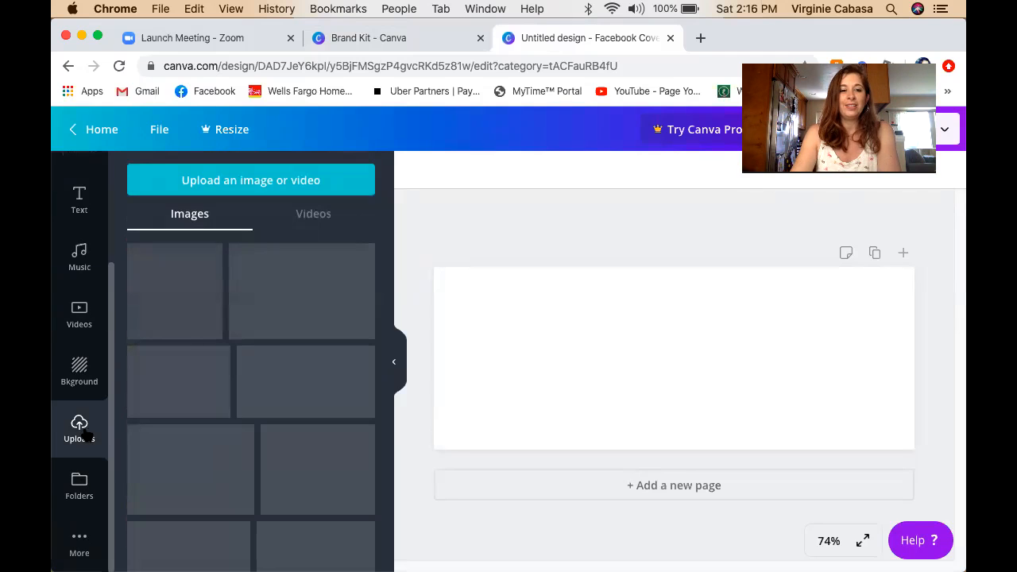
{"action": "scroll", "coordinate": [278, 414], "scroll_direction": "down", "scroll_amount": 15}
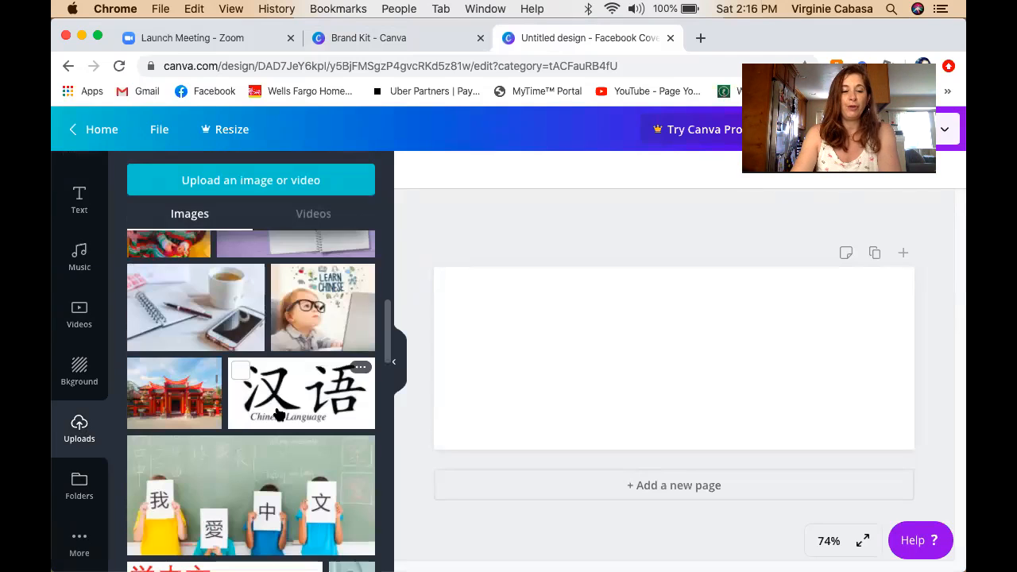
{"action": "scroll", "coordinate": [279, 414], "scroll_direction": "down", "scroll_amount": 5}
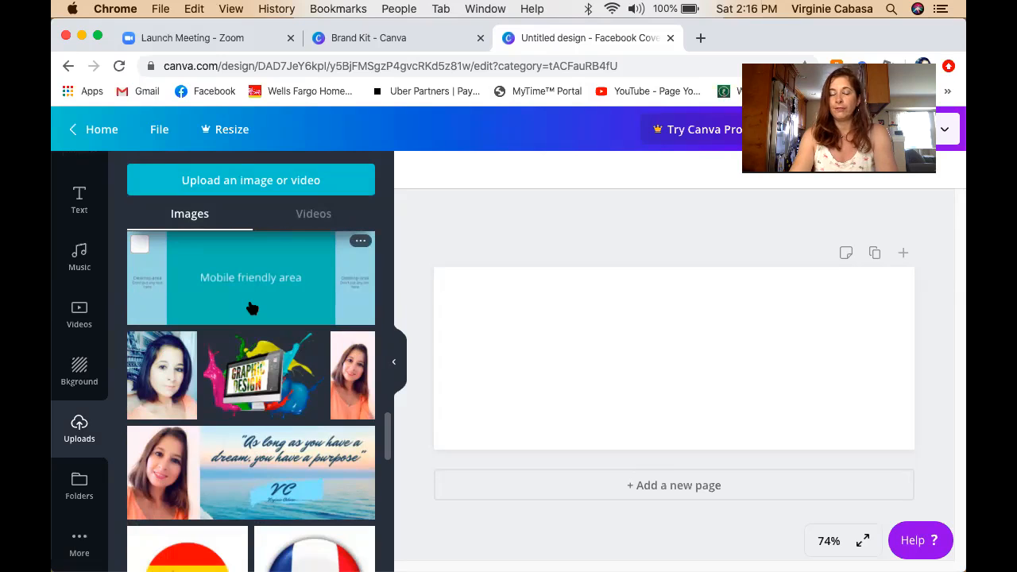
{"action": "left_click", "coordinate": [251, 308]}
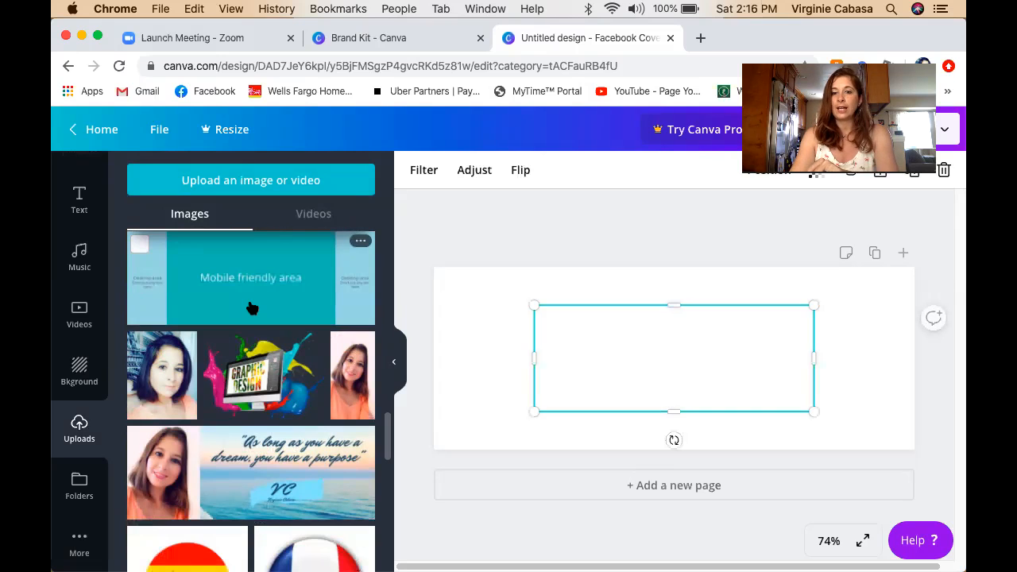
{"action": "left_click_drag", "start_coordinate": [524, 306], "coordinate": [435, 268]}
{"action": "left_click_drag", "start_coordinate": [811, 411], "coordinate": [913, 444]}
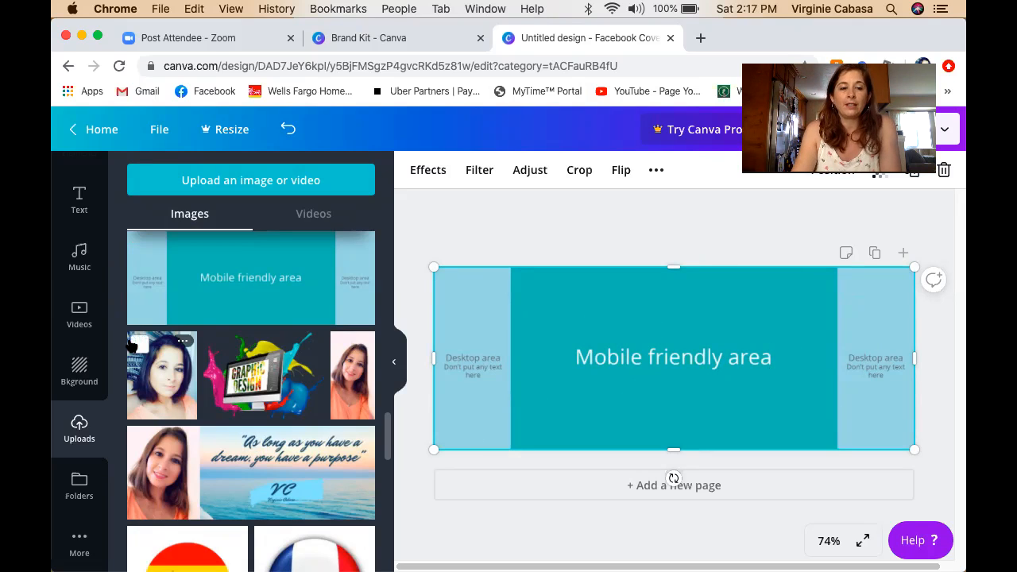
Browse the Facebook cover template categories in the Templates panel.
{"action": "scroll", "coordinate": [191, 391], "scroll_direction": "up", "scroll_amount": 2}
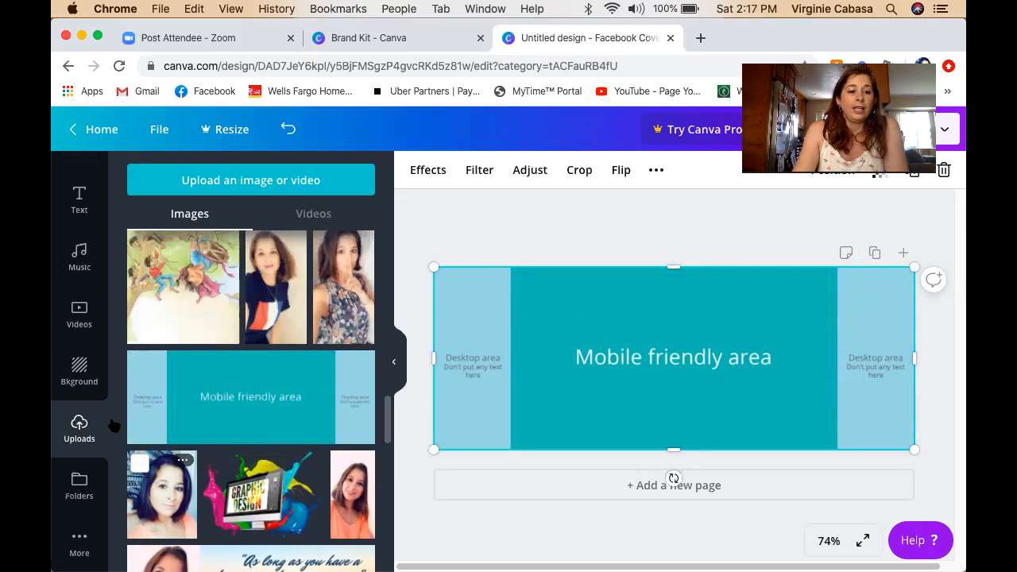
{"action": "scroll", "coordinate": [79, 278], "scroll_direction": "up", "scroll_amount": 4}
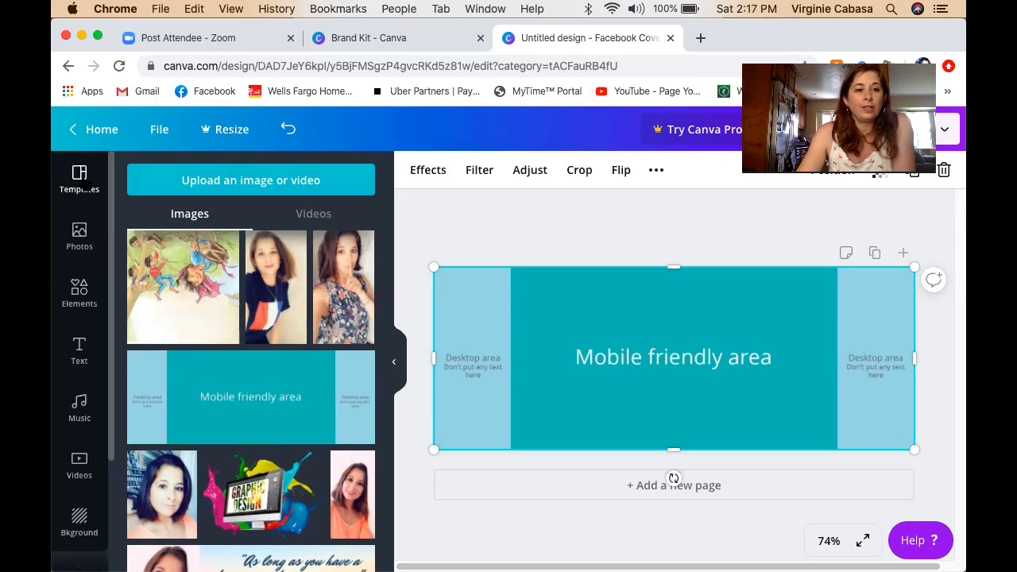
{"action": "left_click", "coordinate": [85, 183]}
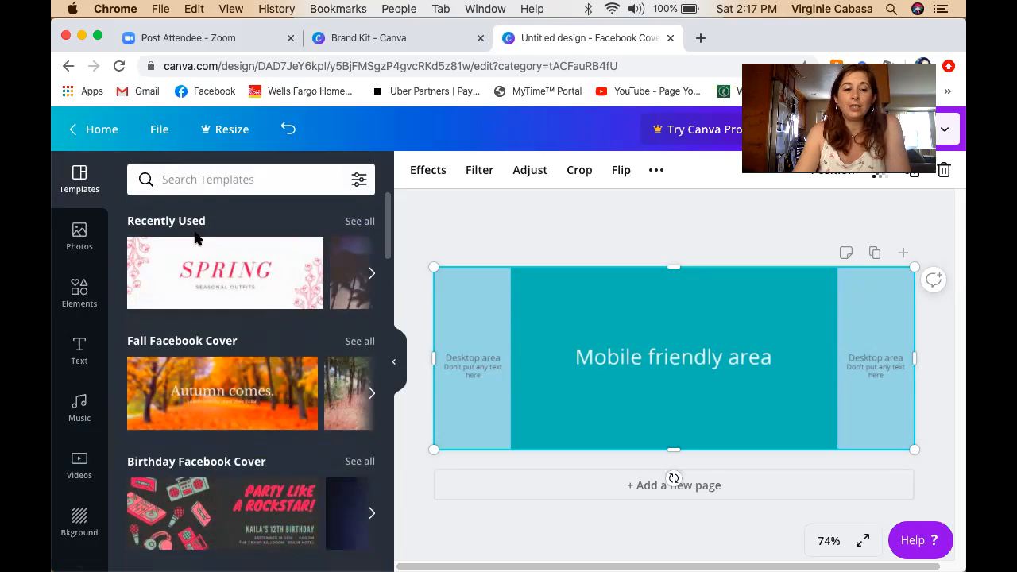
{"action": "scroll", "coordinate": [219, 404], "scroll_direction": "down", "scroll_amount": 3}
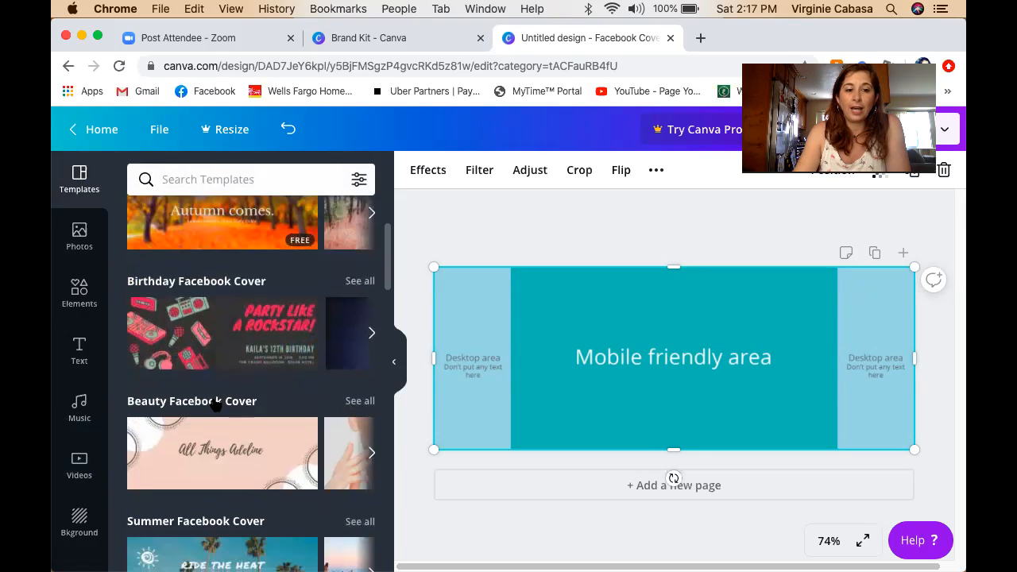
{"action": "scroll", "coordinate": [216, 405], "scroll_direction": "down", "scroll_amount": 2}
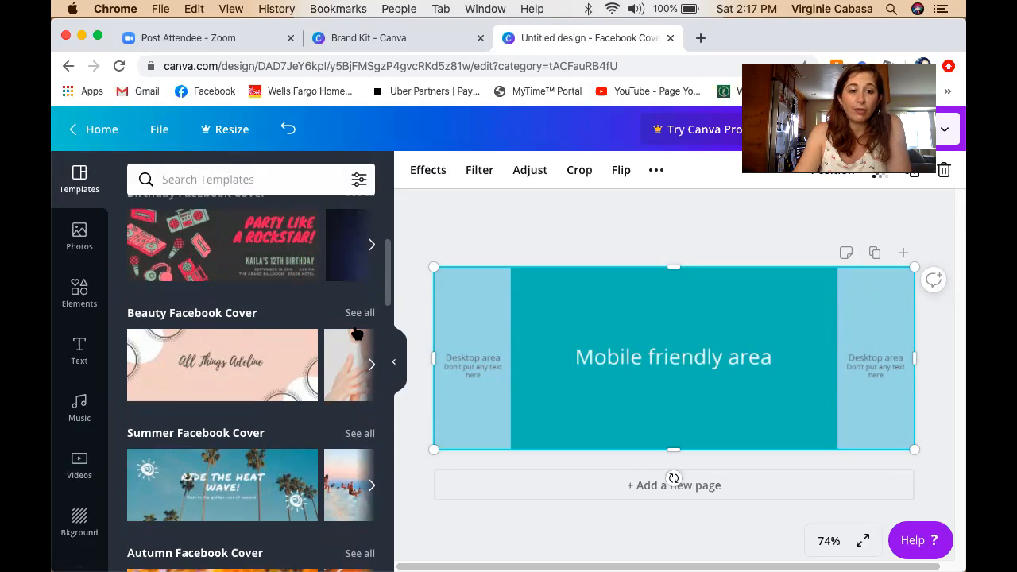
{"action": "scroll", "coordinate": [251, 464], "scroll_direction": "down", "scroll_amount": 2}
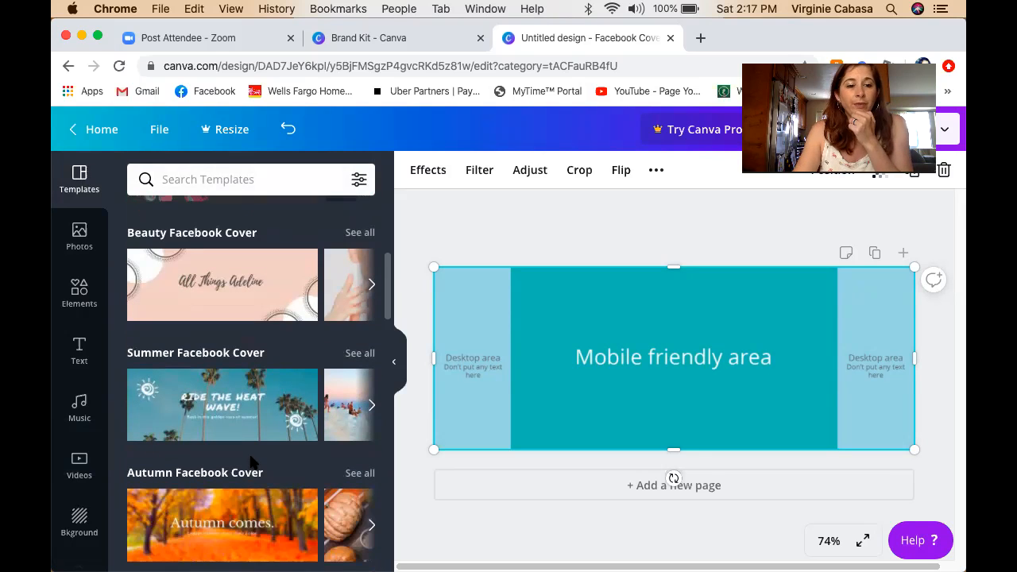
{"action": "scroll", "coordinate": [251, 463], "scroll_direction": "down", "scroll_amount": 2}
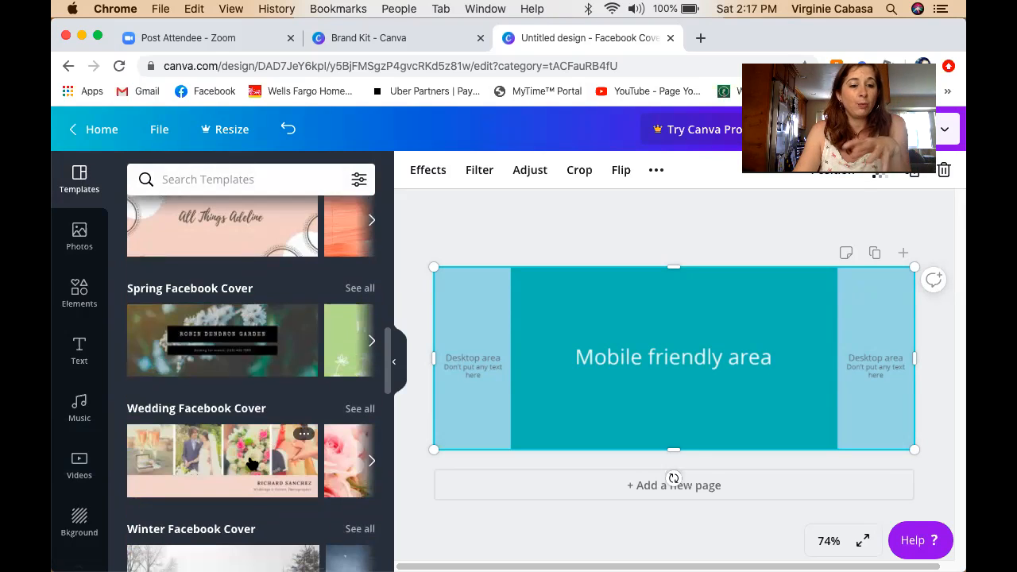
{"action": "scroll", "coordinate": [251, 463], "scroll_direction": "down", "scroll_amount": 2}
{"action": "scroll", "coordinate": [251, 458], "scroll_direction": "down", "scroll_amount": 3}
{"action": "scroll", "coordinate": [250, 461], "scroll_direction": "up", "scroll_amount": 3}
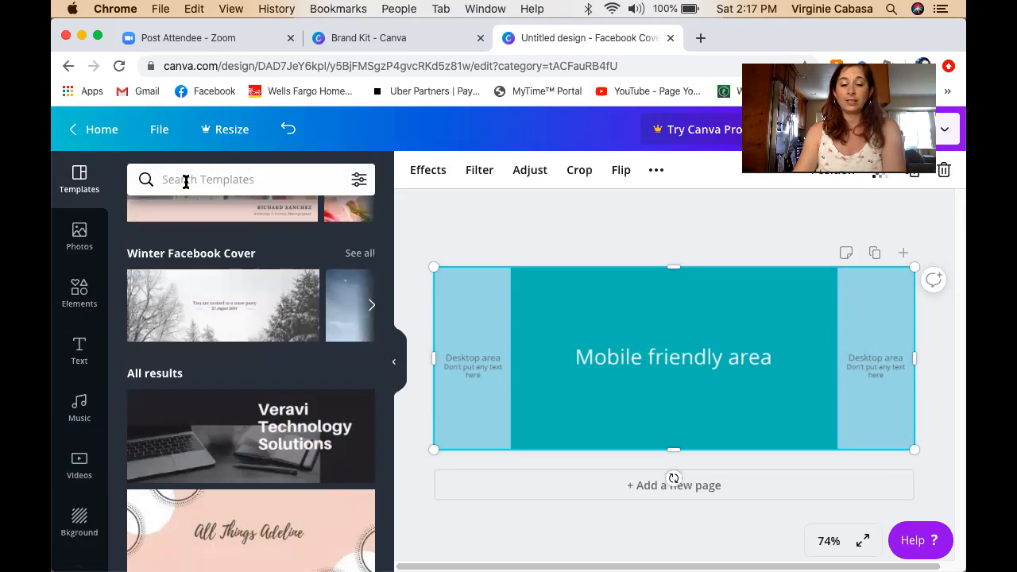
Search templates for 'coffee' and apply the It's Coffee O'Clock template.
{"action": "type", "text": "co"}
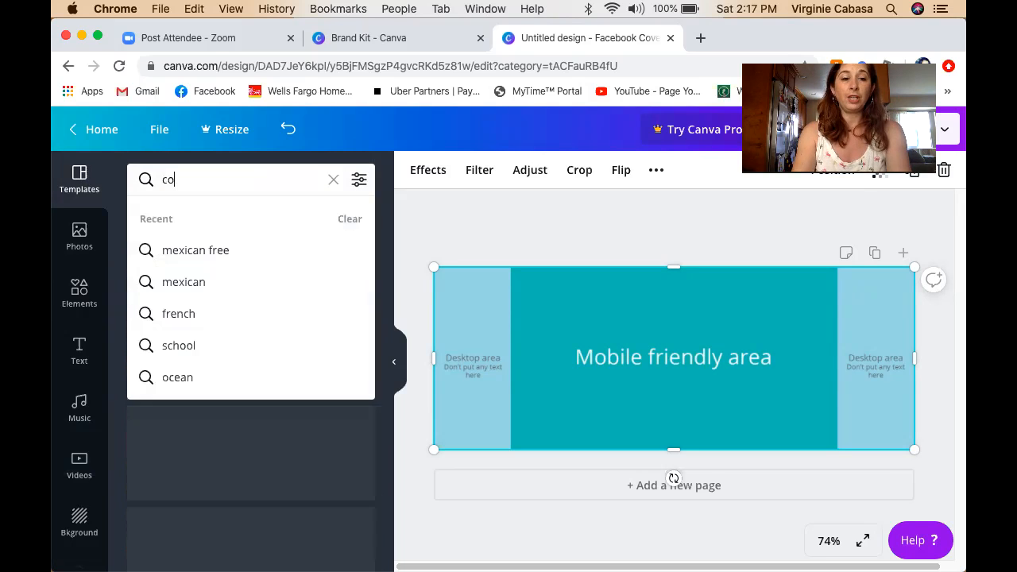
{"action": "type", "text": "ffe"}
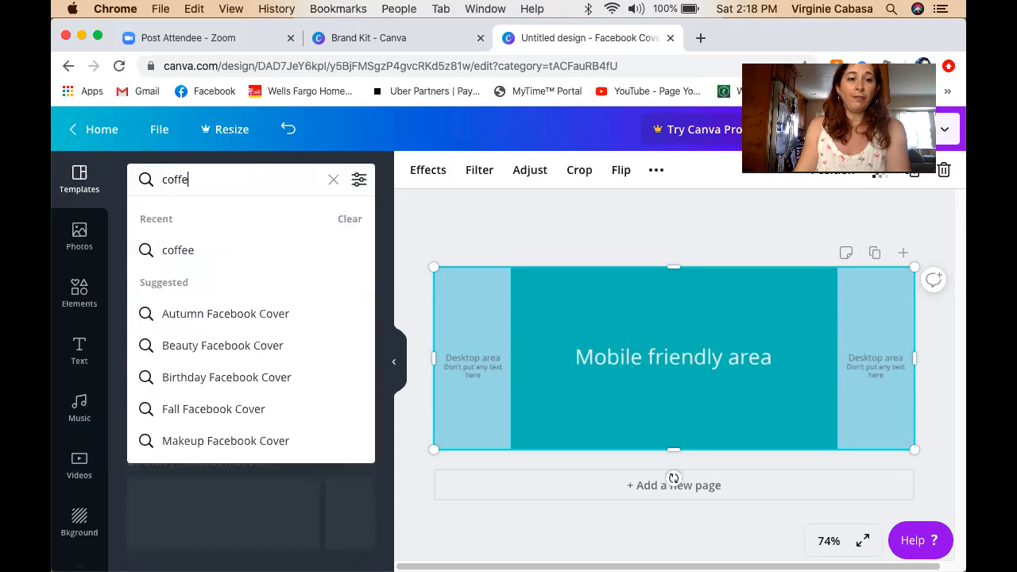
{"action": "type", "text": "e"}
{"action": "left_click", "coordinate": [209, 250]}
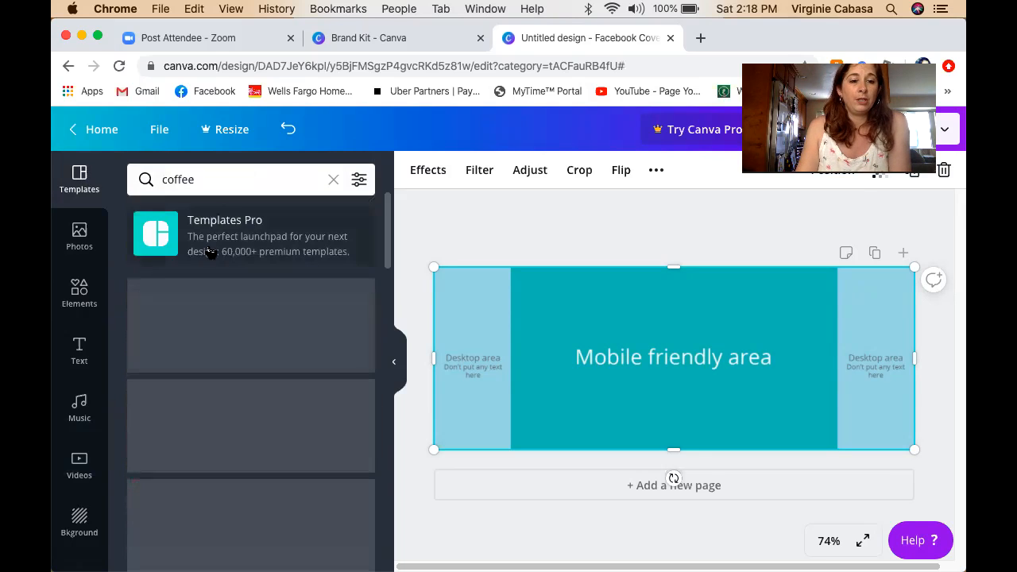
{"action": "scroll", "coordinate": [290, 412], "scroll_direction": "down", "scroll_amount": 3}
{"action": "scroll", "coordinate": [291, 412], "scroll_direction": "down", "scroll_amount": 5}
{"action": "scroll", "coordinate": [291, 413], "scroll_direction": "up", "scroll_amount": 2}
{"action": "scroll", "coordinate": [292, 412], "scroll_direction": "up", "scroll_amount": 6}
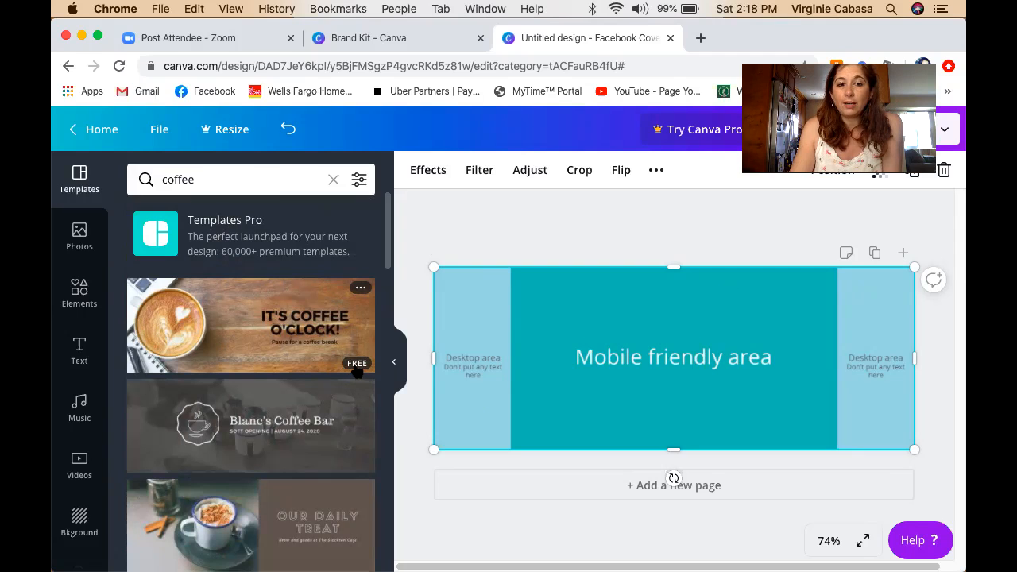
{"action": "left_click", "coordinate": [283, 334]}
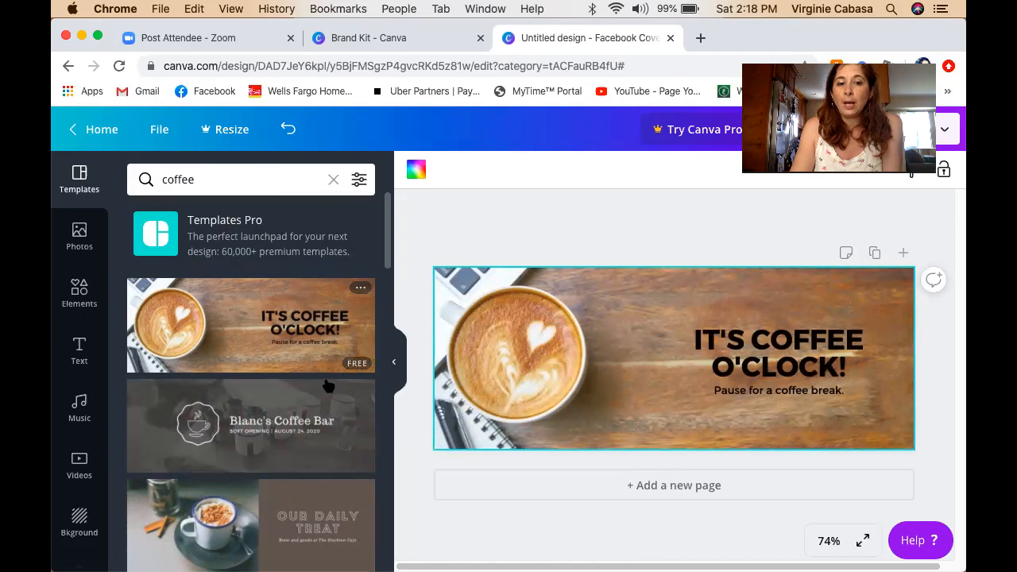
Switch the cover to the Coffee Supreme template from the coffee results.
{"action": "scroll", "coordinate": [325, 381], "scroll_direction": "down", "scroll_amount": 10}
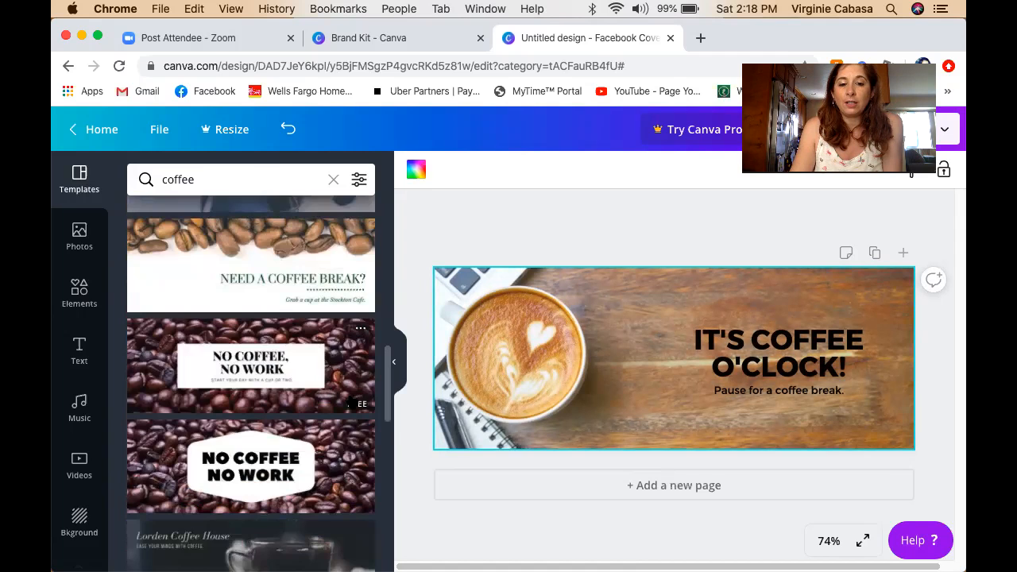
{"action": "scroll", "coordinate": [349, 410], "scroll_direction": "down", "scroll_amount": 10}
{"action": "scroll", "coordinate": [354, 422], "scroll_direction": "down", "scroll_amount": 3}
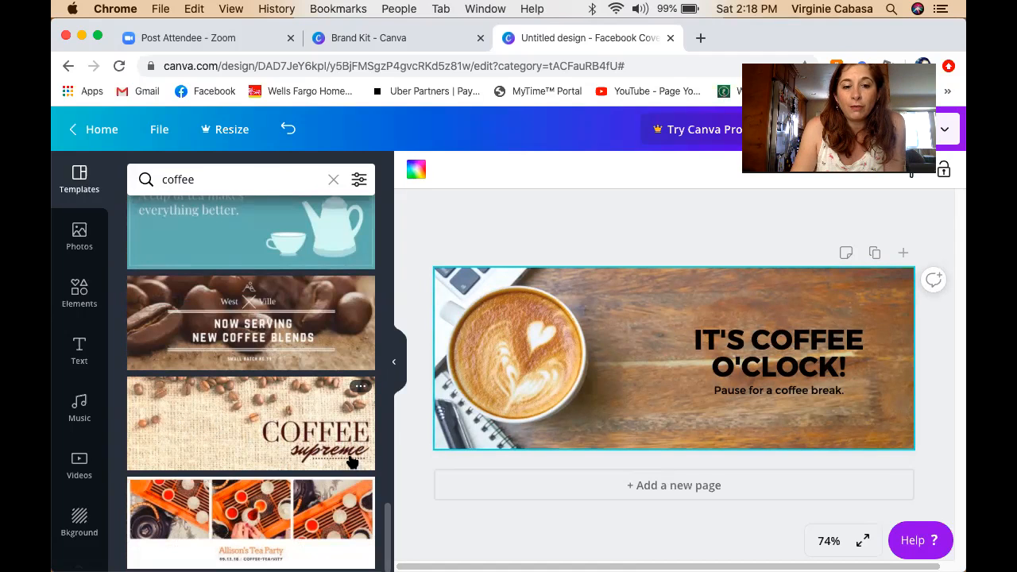
{"action": "left_click", "coordinate": [257, 405]}
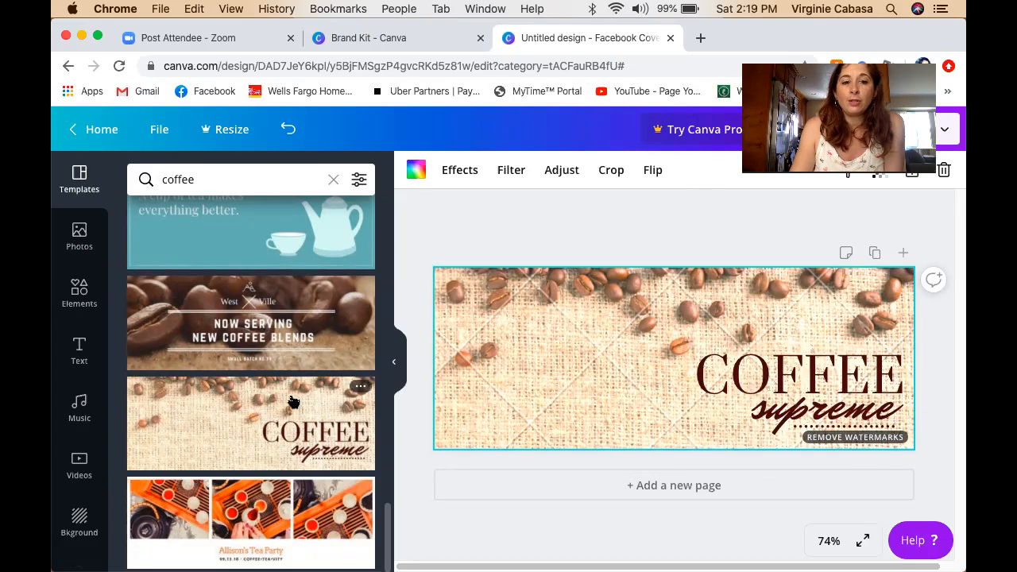
{"action": "scroll", "coordinate": [292, 401], "scroll_direction": "up", "scroll_amount": 15}
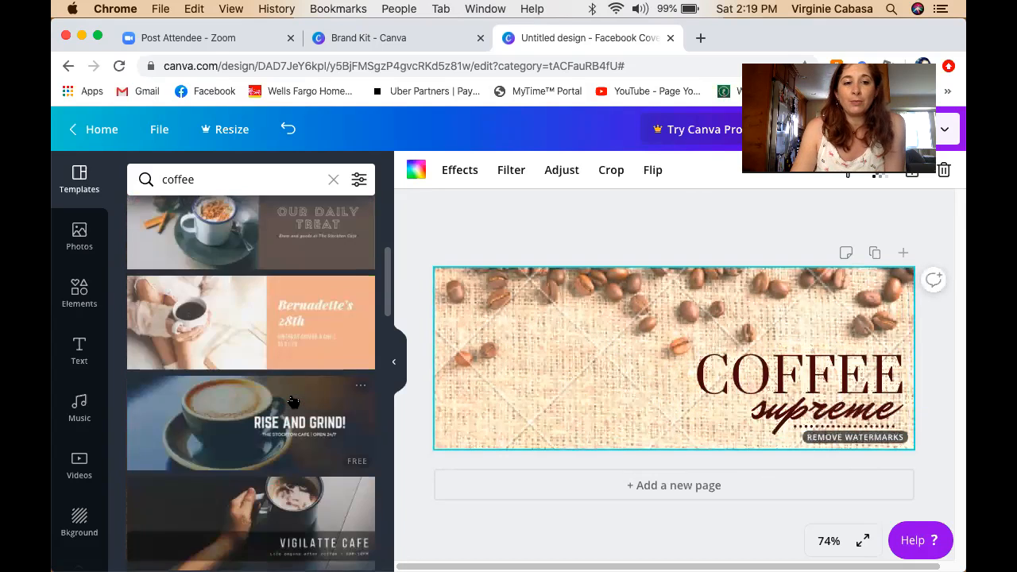
{"action": "scroll", "coordinate": [293, 402], "scroll_direction": "up", "scroll_amount": 5}
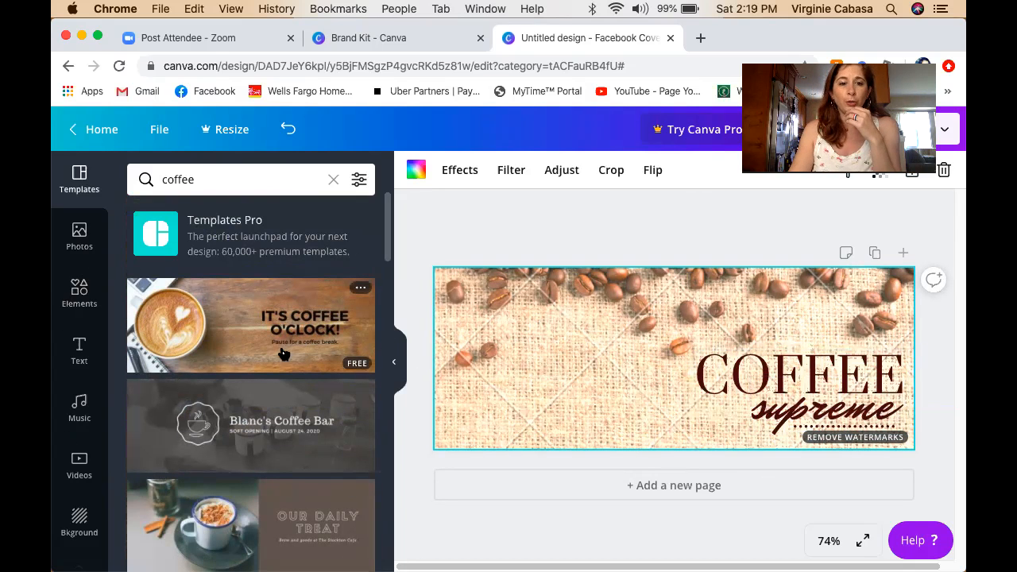
{"action": "scroll", "coordinate": [284, 354], "scroll_direction": "down", "scroll_amount": 5}
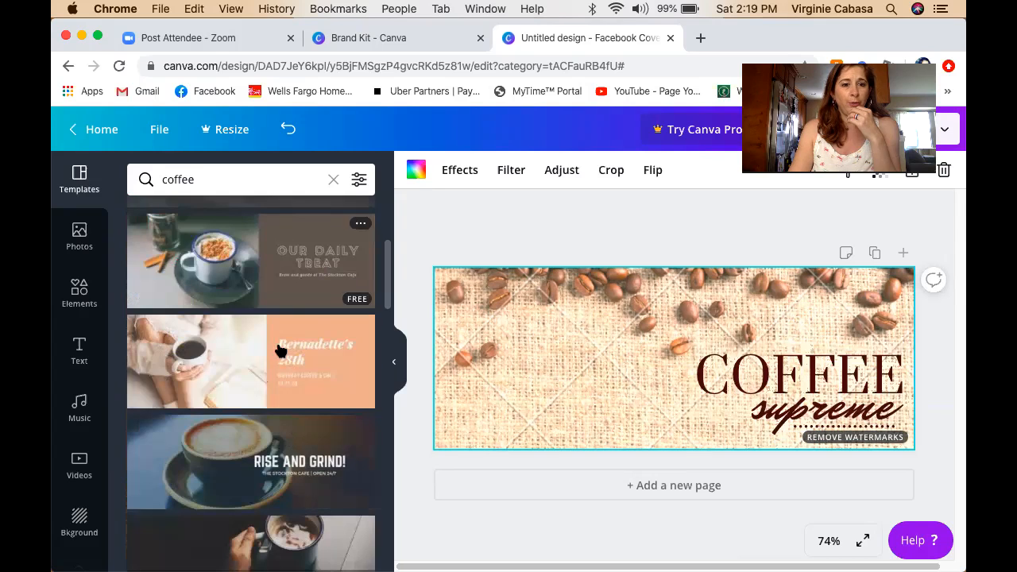
Apply the Our Daily Treat template and delete its coffee-cup photo via right-click.
{"action": "left_click", "coordinate": [295, 258]}
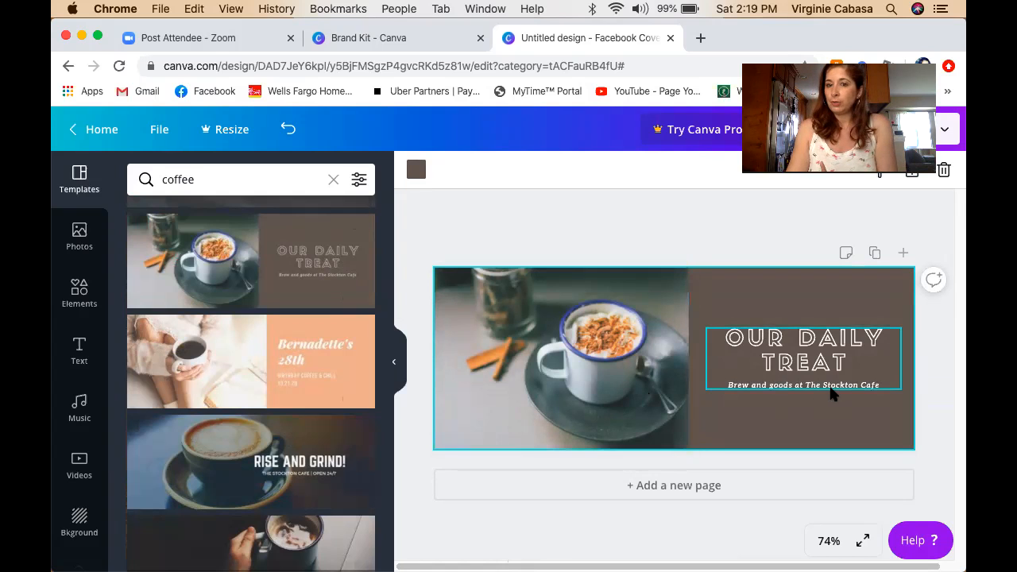
{"action": "left_click", "coordinate": [559, 356]}
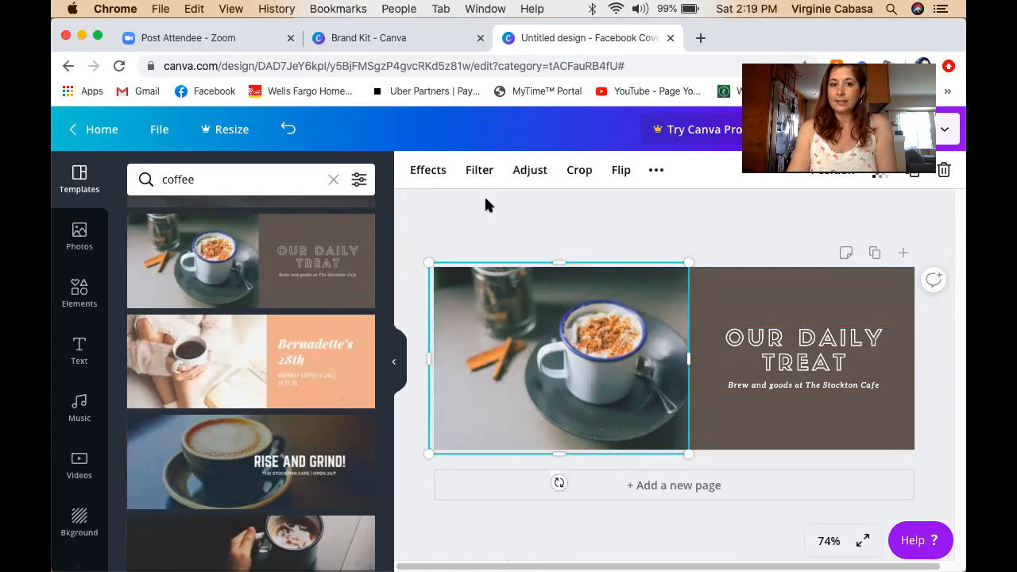
{"action": "right_click", "coordinate": [525, 352]}
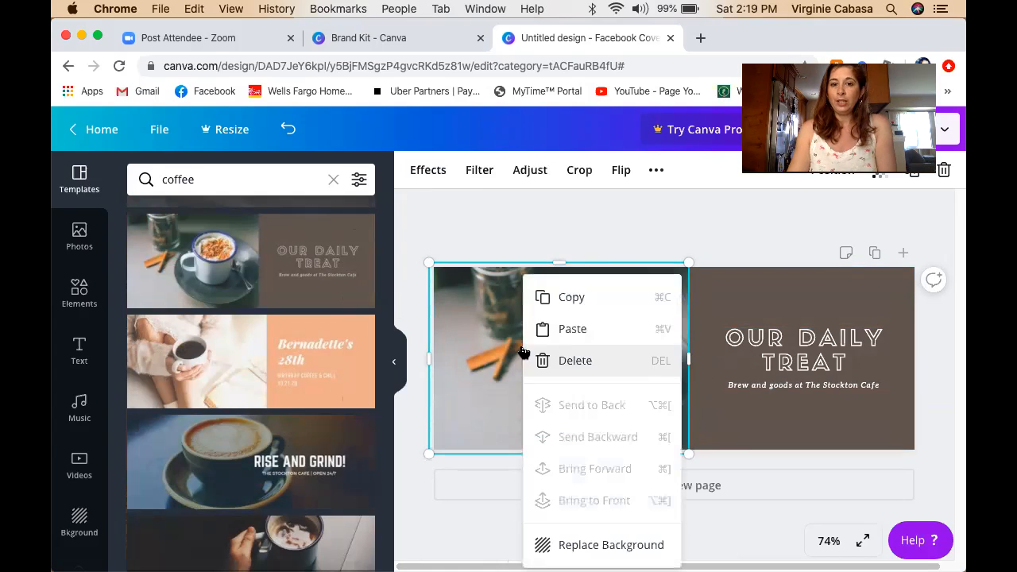
{"action": "left_click", "coordinate": [605, 361]}
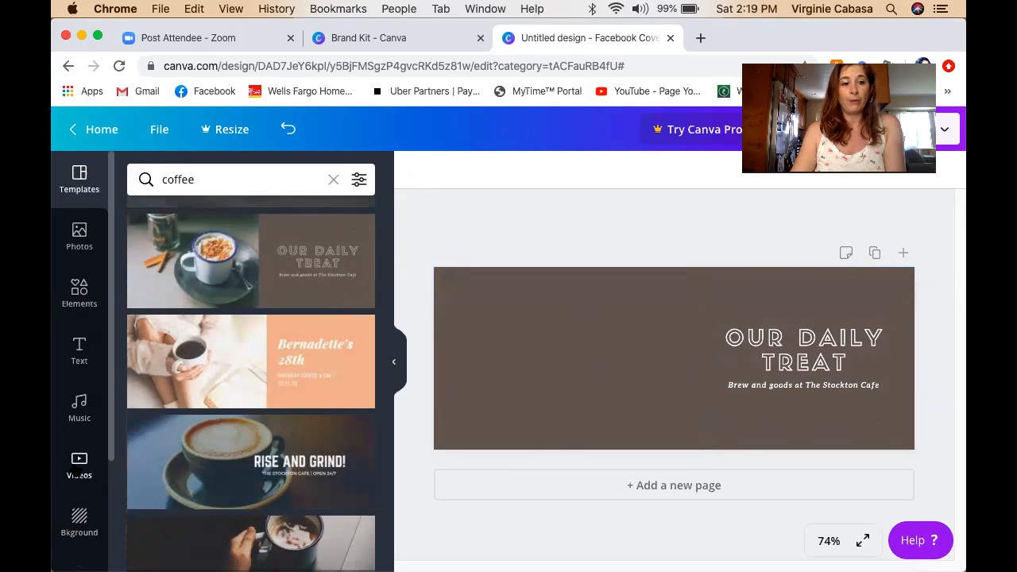
Open Uploads and start uploading a new image from the computer.
{"action": "scroll", "coordinate": [95, 477], "scroll_direction": "down", "scroll_amount": 3}
{"action": "scroll", "coordinate": [96, 493], "scroll_direction": "down", "scroll_amount": 1}
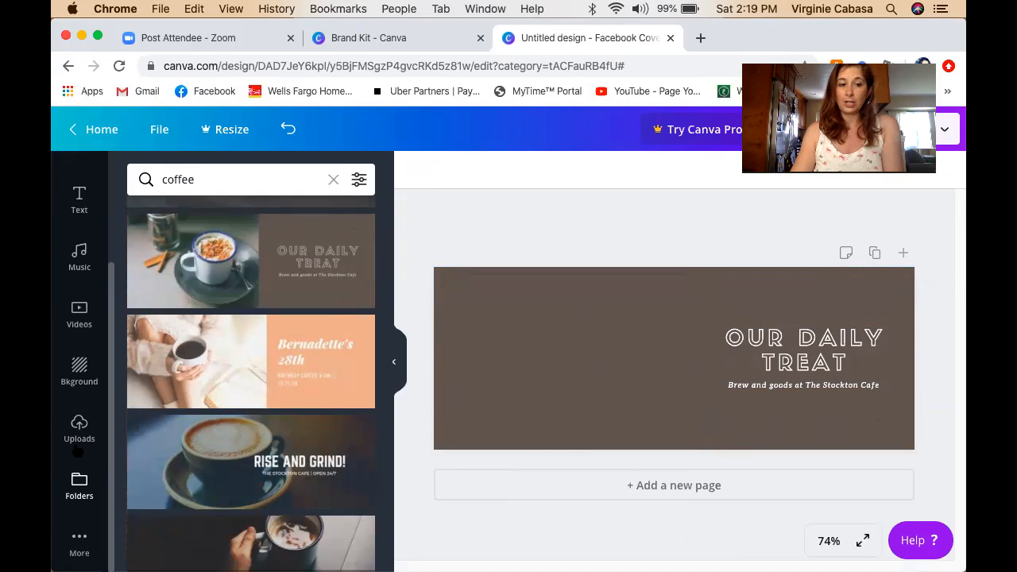
{"action": "left_click", "coordinate": [77, 445]}
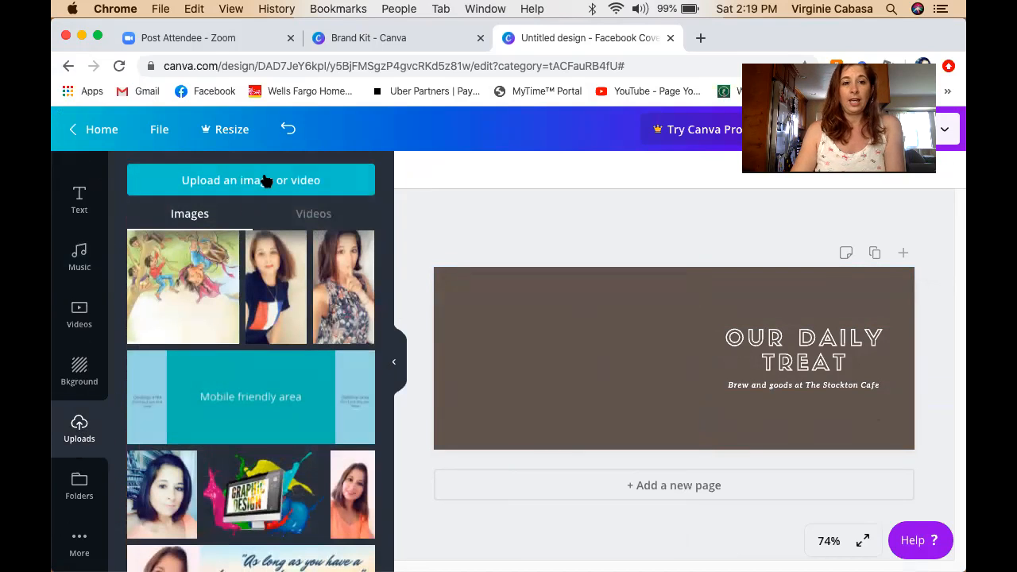
{"action": "left_click", "coordinate": [261, 189]}
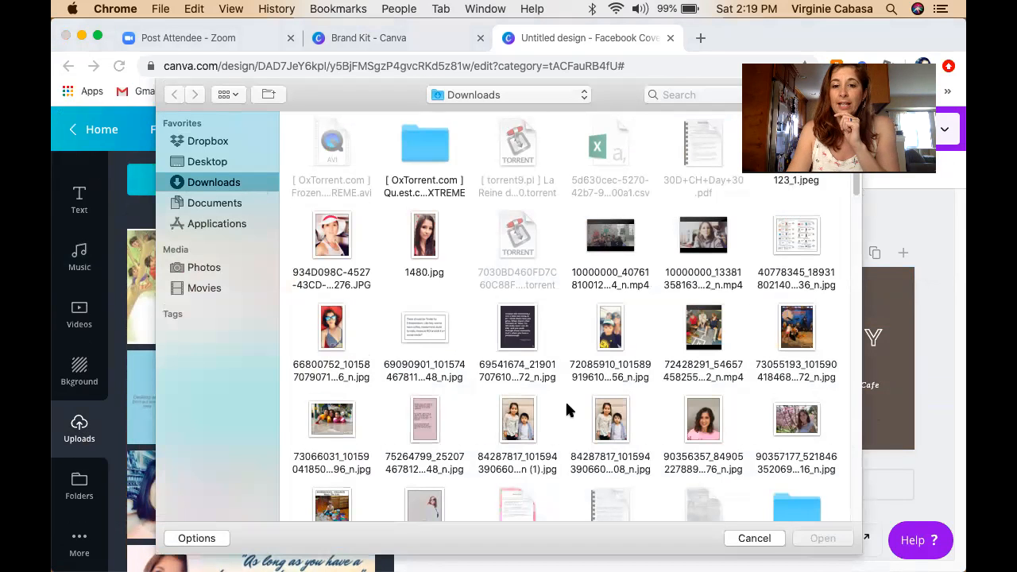
{"action": "scroll", "coordinate": [557, 407], "scroll_direction": "down", "scroll_amount": 2}
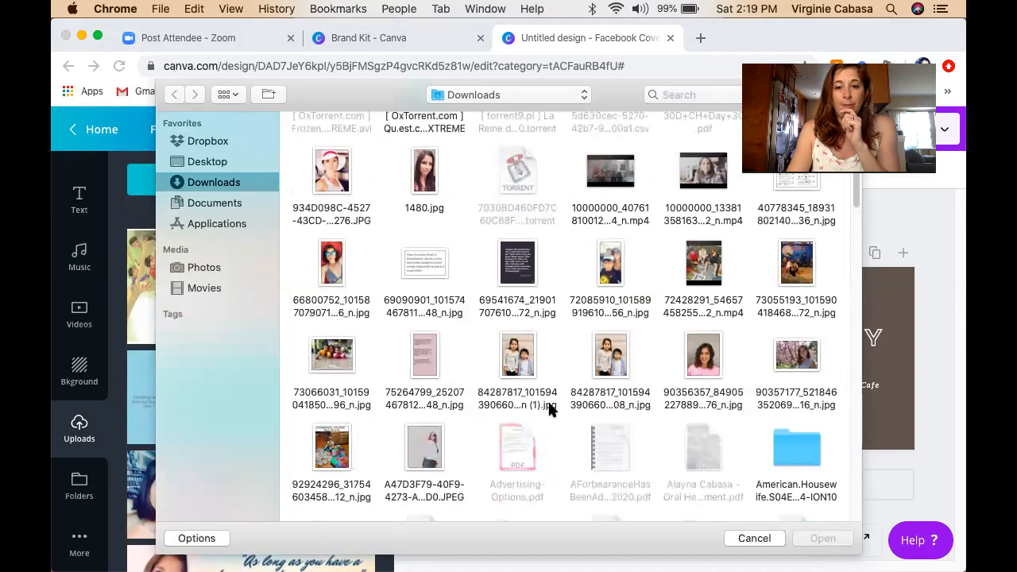
{"action": "scroll", "coordinate": [552, 409], "scroll_direction": "down", "scroll_amount": 1}
{"action": "scroll", "coordinate": [548, 408], "scroll_direction": "down", "scroll_amount": 6}
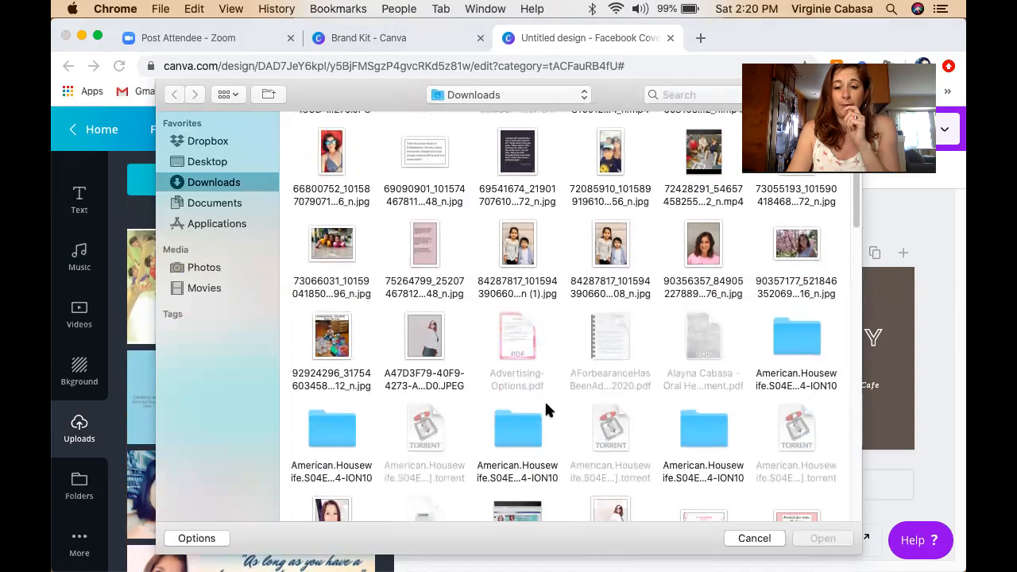
{"action": "scroll", "coordinate": [546, 410], "scroll_direction": "down", "scroll_amount": 3}
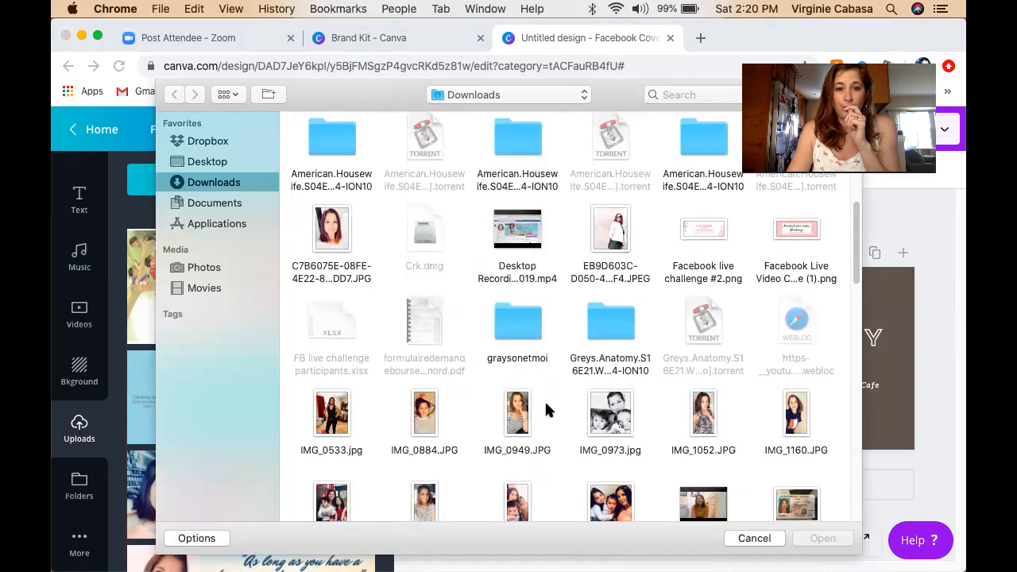
{"action": "scroll", "coordinate": [546, 409], "scroll_direction": "down", "scroll_amount": 2}
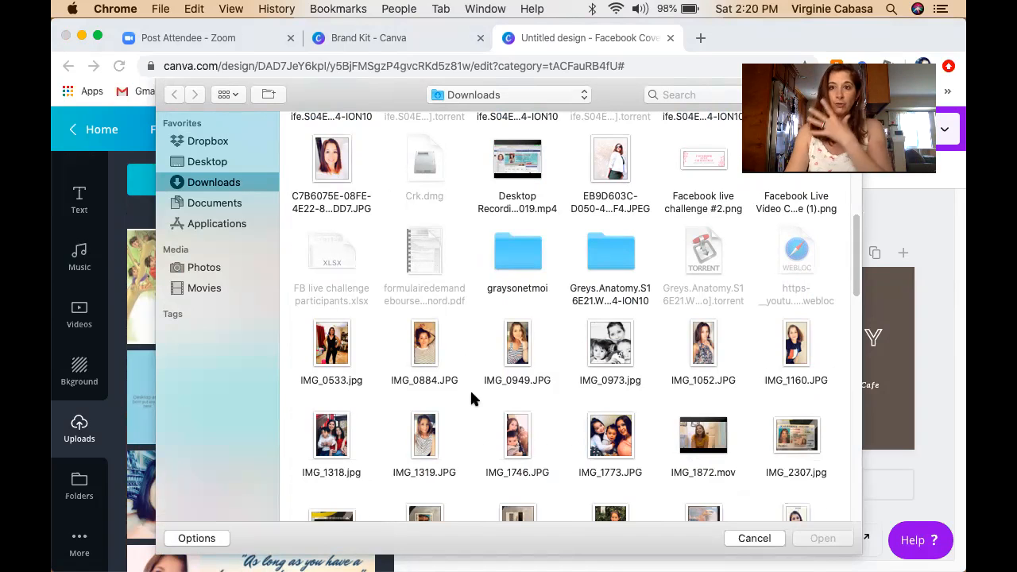
Select IMG_7267.JPG in the Downloads folder and confirm the upload.
{"action": "scroll", "coordinate": [500, 392], "scroll_direction": "down", "scroll_amount": 2}
{"action": "scroll", "coordinate": [501, 402], "scroll_direction": "down", "scroll_amount": 6}
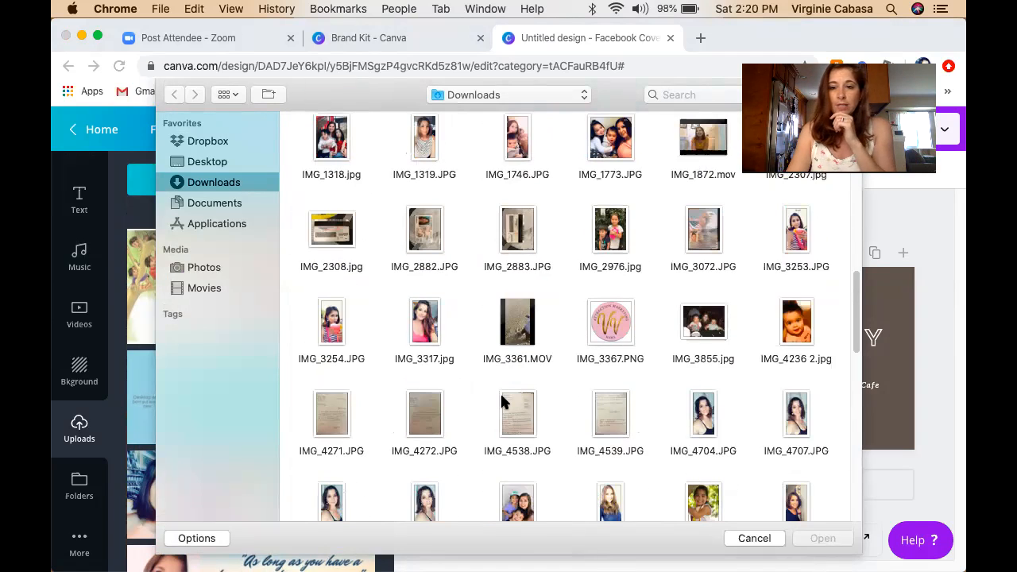
{"action": "scroll", "coordinate": [502, 401], "scroll_direction": "down", "scroll_amount": 3}
{"action": "scroll", "coordinate": [503, 399], "scroll_direction": "down", "scroll_amount": 5}
{"action": "scroll", "coordinate": [502, 402], "scroll_direction": "down", "scroll_amount": 2}
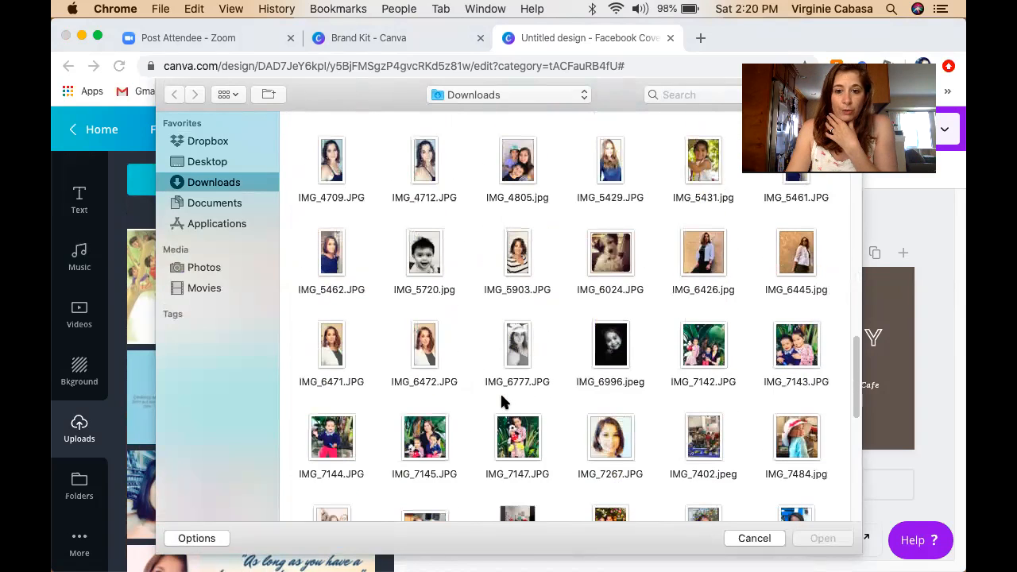
{"action": "left_click", "coordinate": [614, 449]}
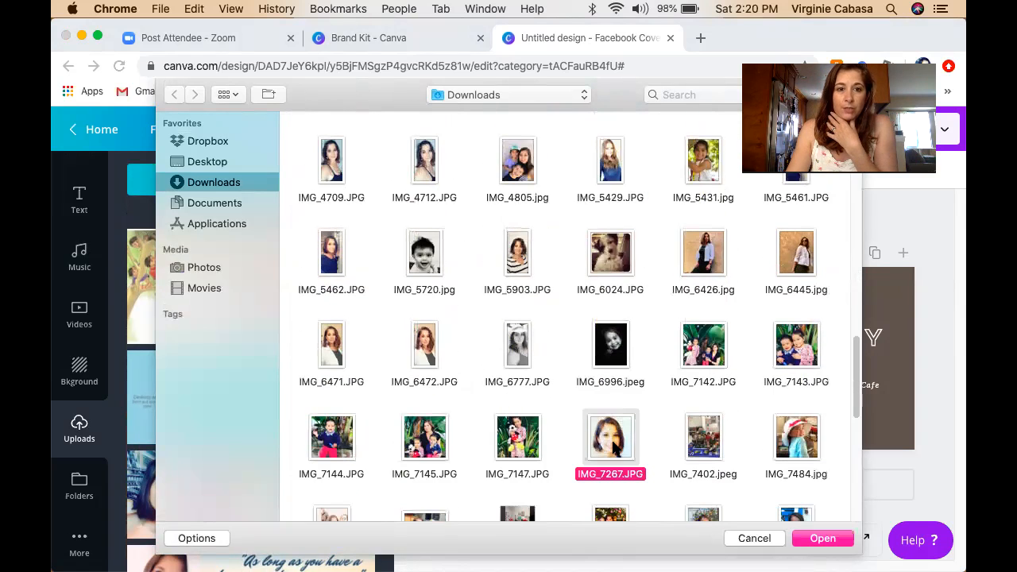
{"action": "scroll", "coordinate": [716, 413], "scroll_direction": "down", "scroll_amount": 3}
{"action": "scroll", "coordinate": [729, 369], "scroll_direction": "down", "scroll_amount": 3}
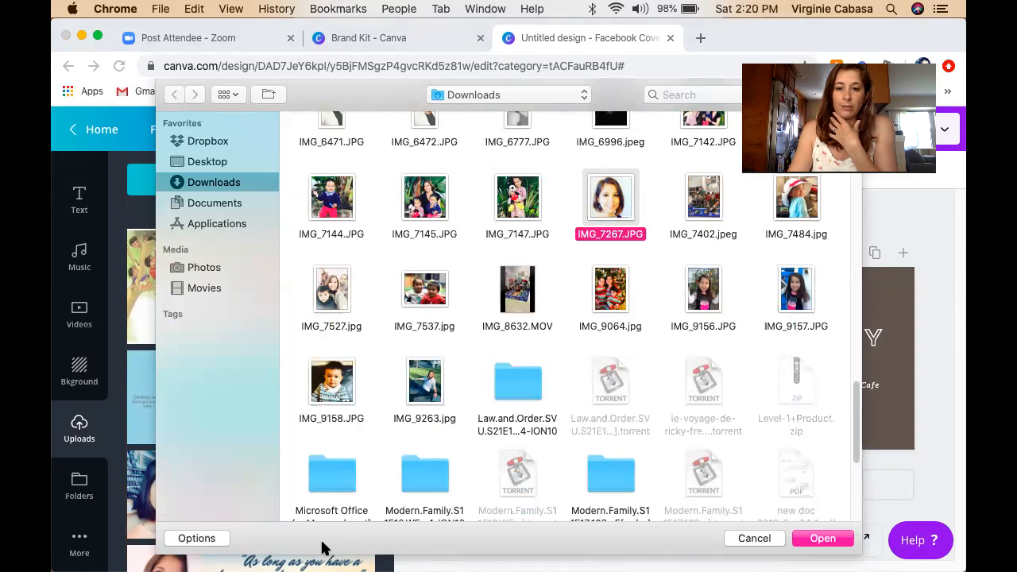
{"action": "left_click", "coordinate": [847, 545]}
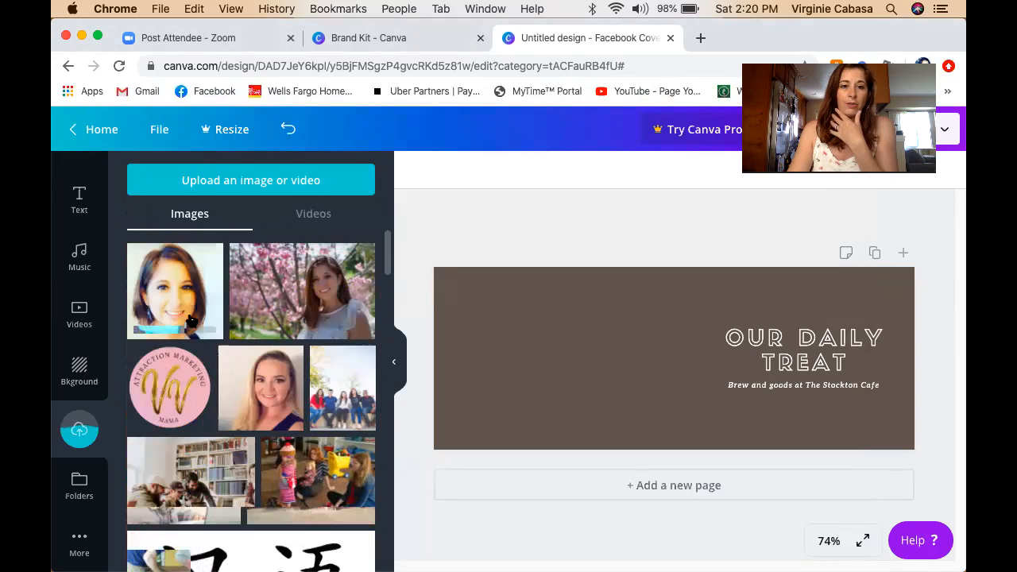
Place the uploaded portrait photo on the cover's left side and stretch it to 220 px tall.
{"action": "scroll", "coordinate": [191, 318], "scroll_direction": "down", "scroll_amount": 5}
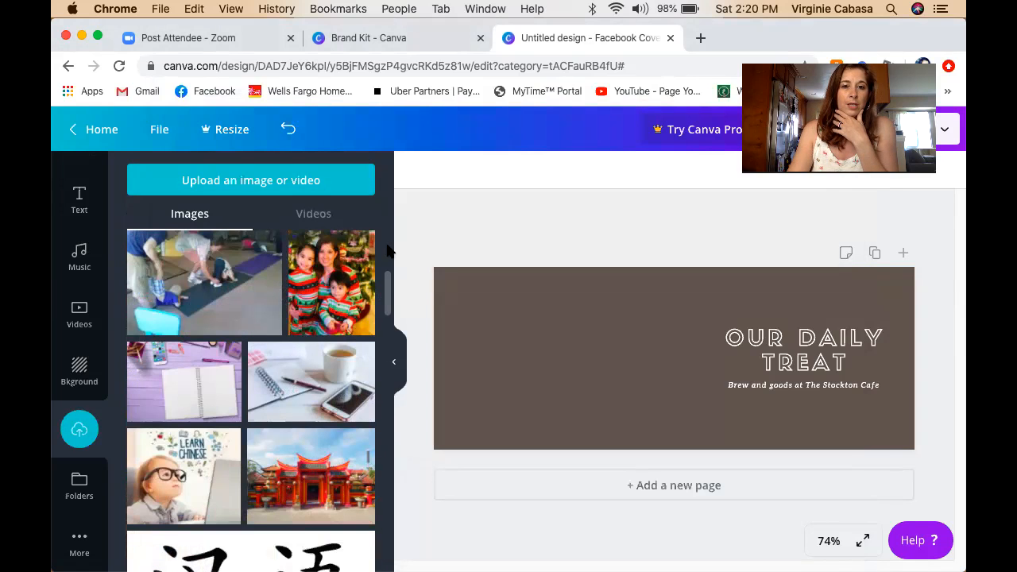
{"action": "left_click_drag", "start_coordinate": [387, 248], "coordinate": [390, 210]}
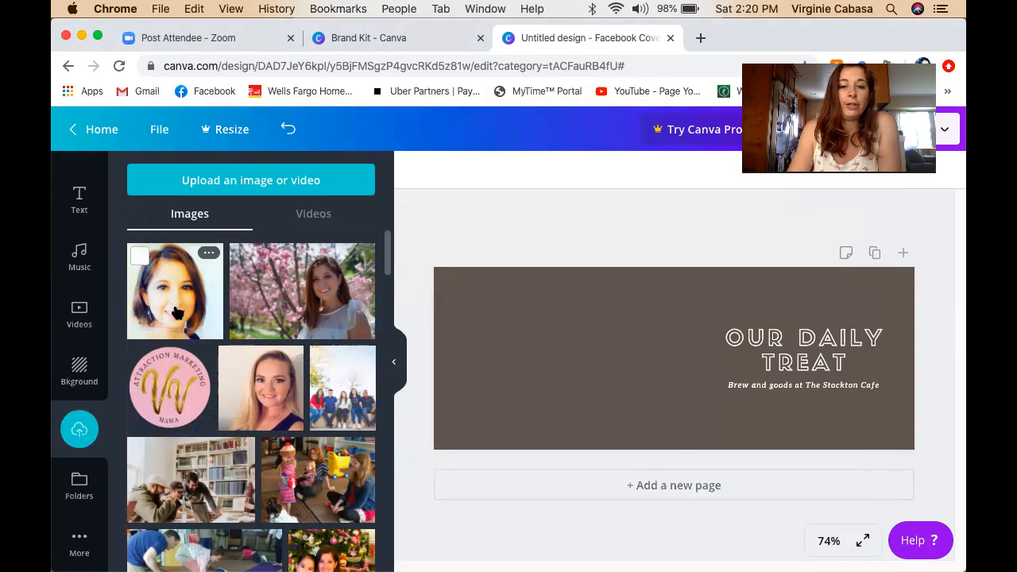
{"action": "left_click", "coordinate": [177, 312]}
{"action": "left_click_drag", "start_coordinate": [654, 368], "coordinate": [550, 355]}
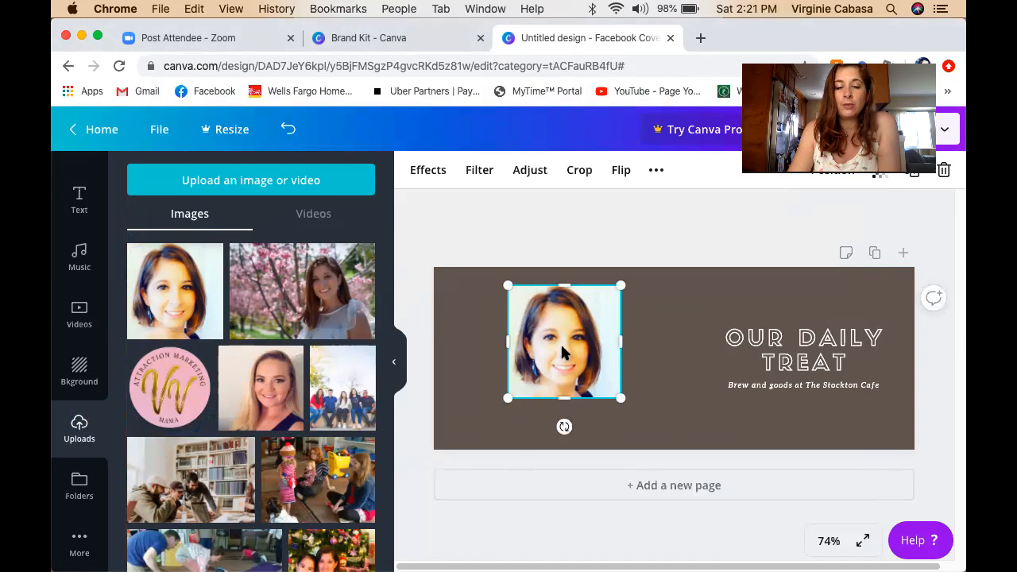
{"action": "left_click_drag", "start_coordinate": [565, 399], "coordinate": [569, 414]}
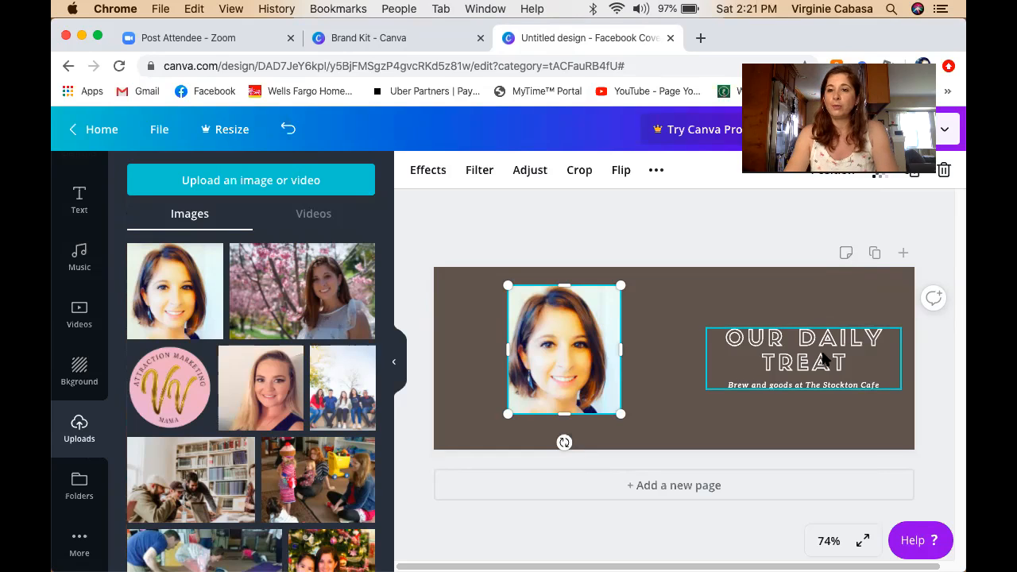
Resize the heading group beside the photo and retype the title as the coach's name.
{"action": "left_click", "coordinate": [812, 350]}
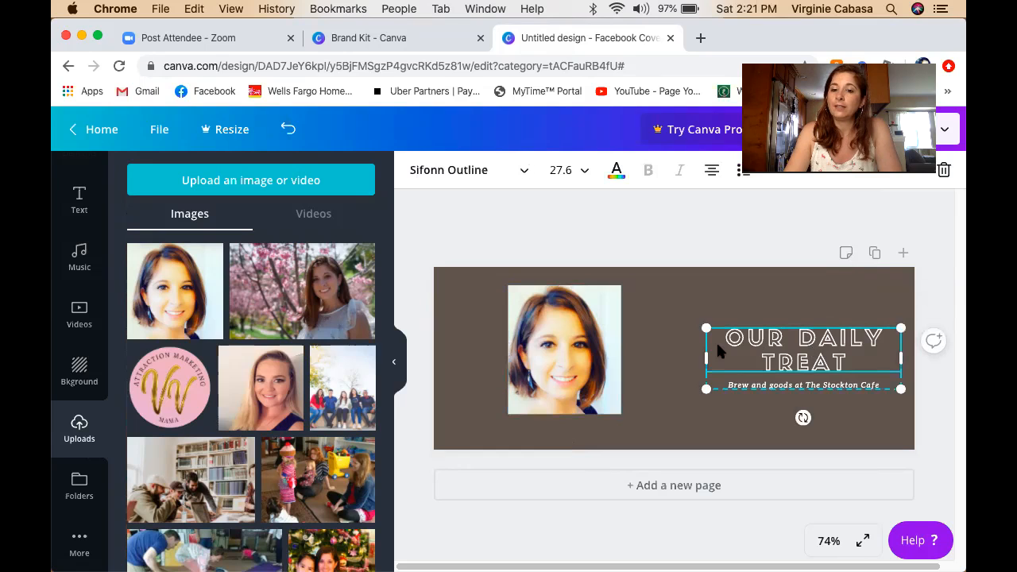
{"action": "left_click_drag", "start_coordinate": [668, 309], "coordinate": [638, 289]}
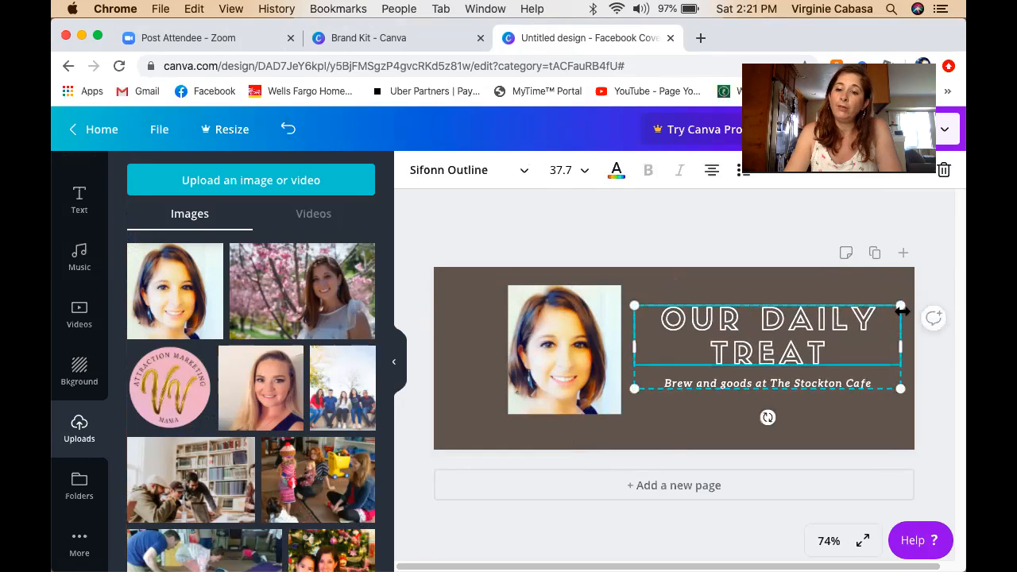
{"action": "left_click_drag", "start_coordinate": [898, 306], "coordinate": [871, 316]}
{"action": "left_click_drag", "start_coordinate": [781, 353], "coordinate": [791, 353]}
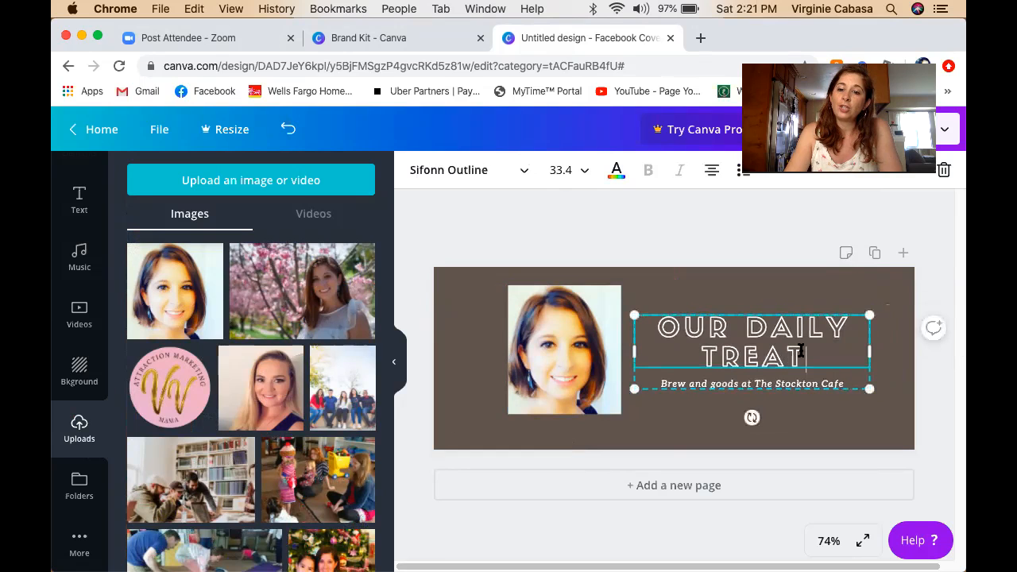
{"action": "key", "text": "BackSpace"}
{"action": "key", "text": "BackSpace"}
{"action": "key", "text": "BackSpace"}
{"action": "key", "text": "BackSpace"}
{"action": "key", "text": "BackSpace"}
{"action": "key", "text": "BackSpace"}
{"action": "key", "text": "BackSpace"}
{"action": "key", "text": "BackSpace"}
{"action": "key", "text": "BackSpace"}
{"action": "key", "text": "BackSpace"}
{"action": "key", "text": "BackSpace"}
{"action": "key", "text": "BackSpace"}
{"action": "key", "text": "BackSpace"}
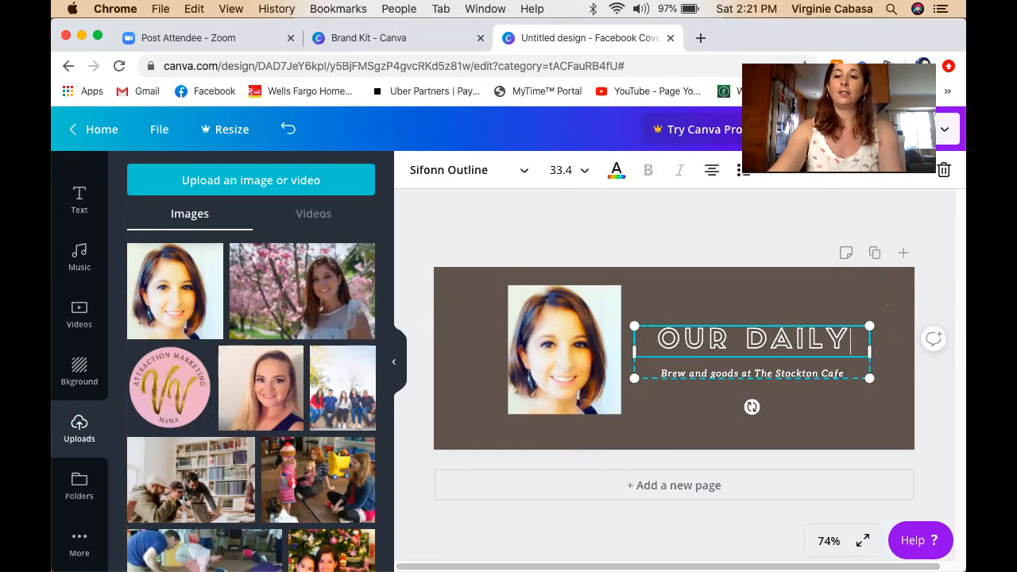
{"action": "key", "text": "BackSpace"}
{"action": "key", "text": "BackSpace"}
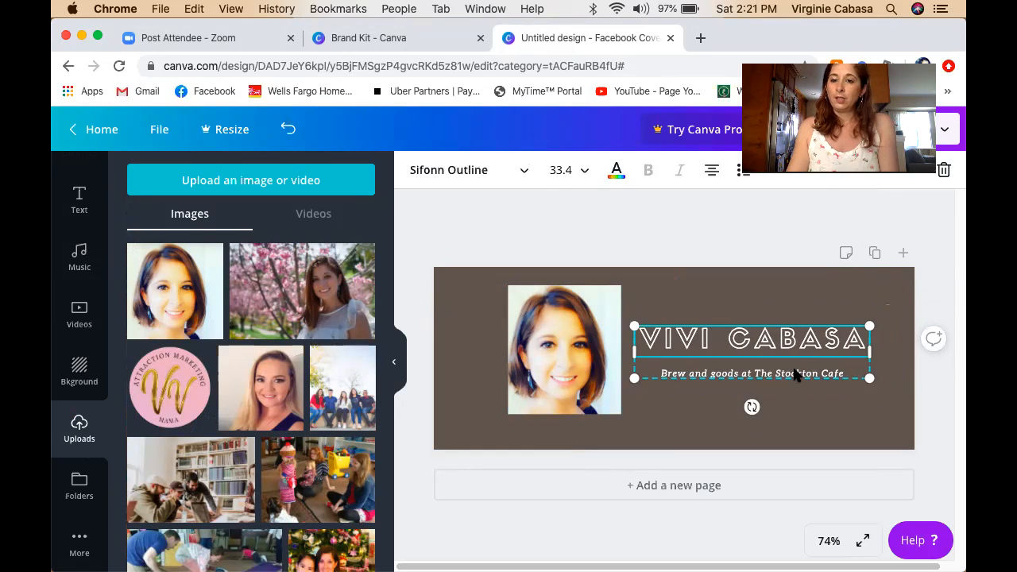
Replace the tagline with 'help network marketers with attraction marketing', fixing the 'newtork' typo.
{"action": "left_click", "coordinate": [844, 374]}
{"action": "left_click_drag", "start_coordinate": [848, 373], "coordinate": [662, 373]}
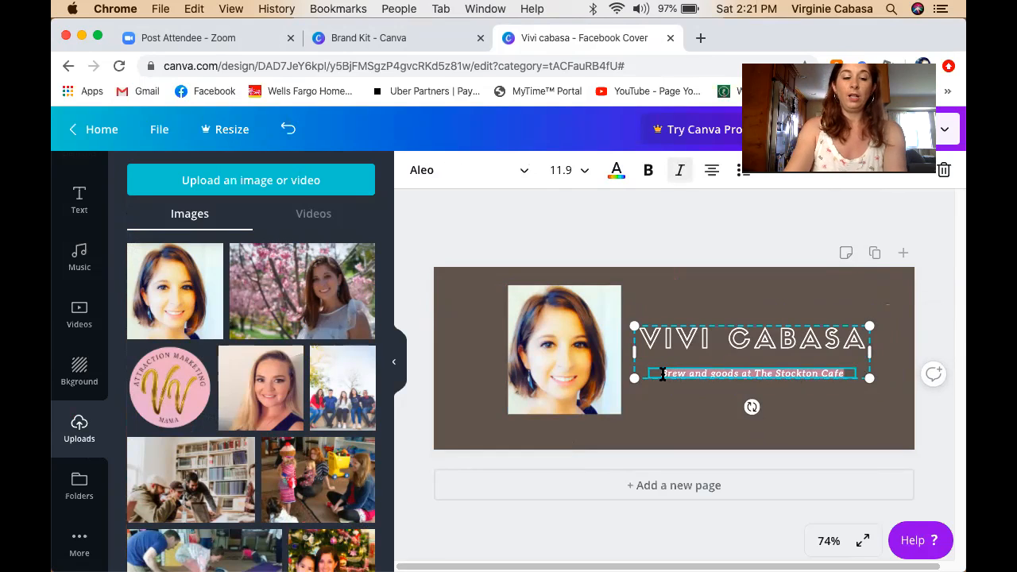
{"action": "type", "text": "help newt"}
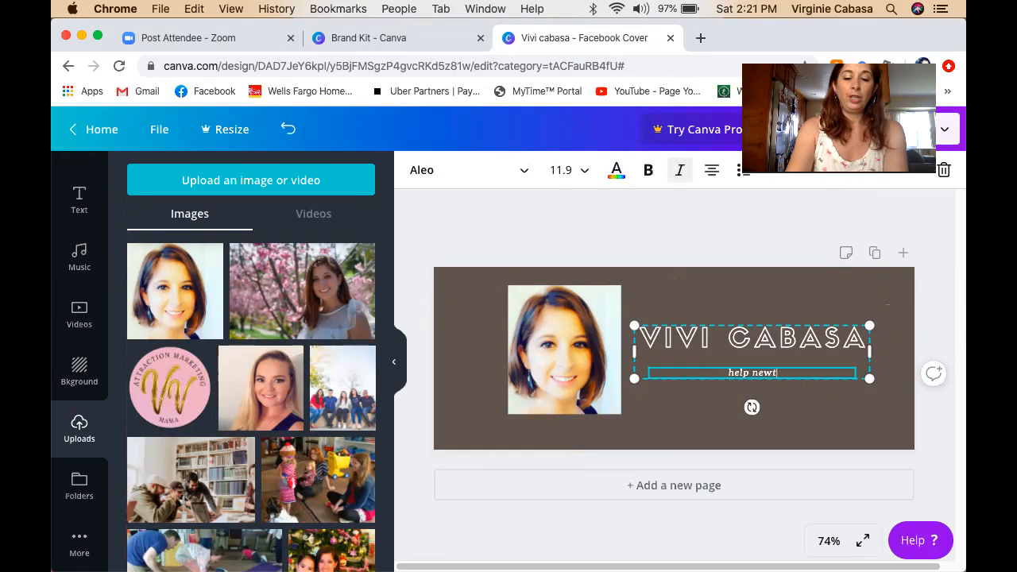
{"action": "type", "text": "ork marketter"}
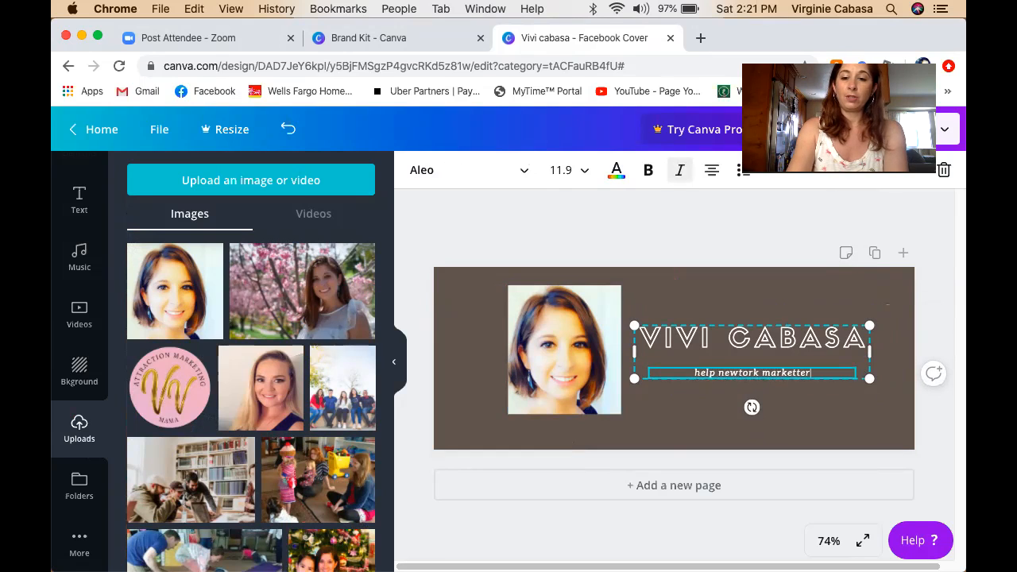
{"action": "key", "text": "BackSpace"}
{"action": "key", "text": "BackSpace"}
{"action": "key", "text": "BackSpace"}
{"action": "key", "text": "BackSpace"}
{"action": "type", "text": "e"}
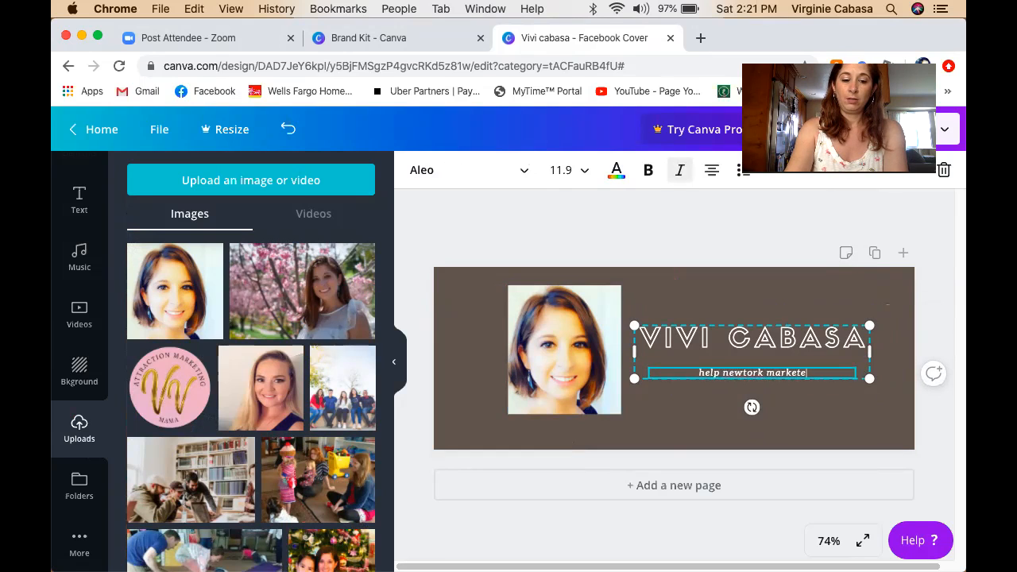
{"action": "type", "text": "rs with attraction"}
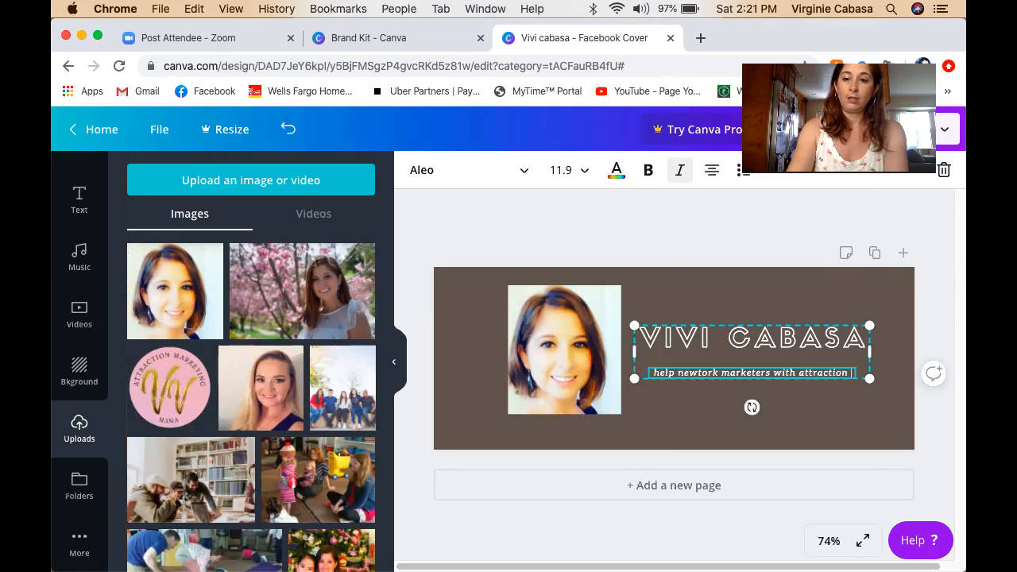
{"action": "type", "text": " marketing"}
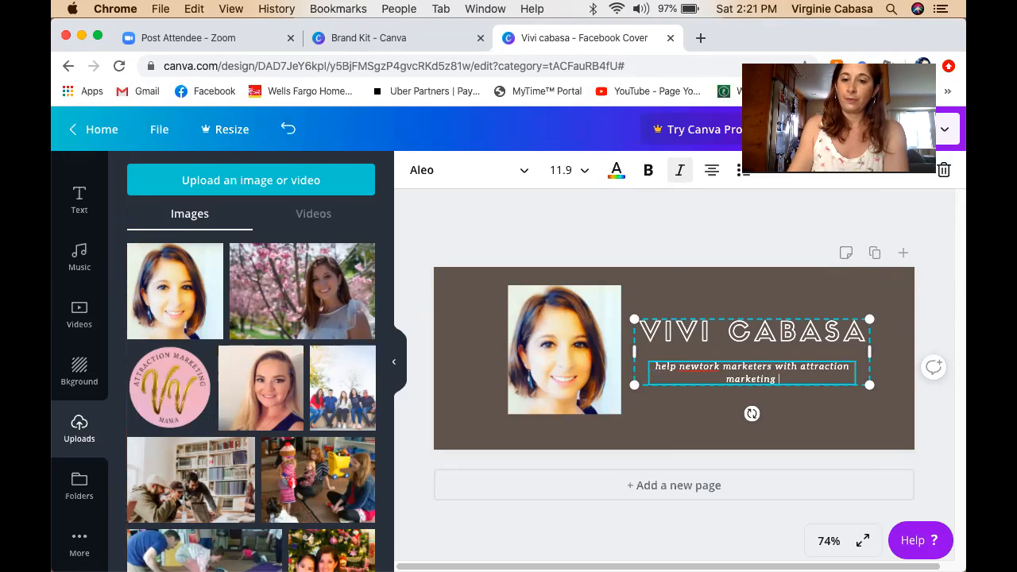
{"action": "left_click", "coordinate": [703, 366]}
{"action": "key", "text": "BackSpace"}
{"action": "key", "text": "BackSpace"}
{"action": "type", "text": "tw"}
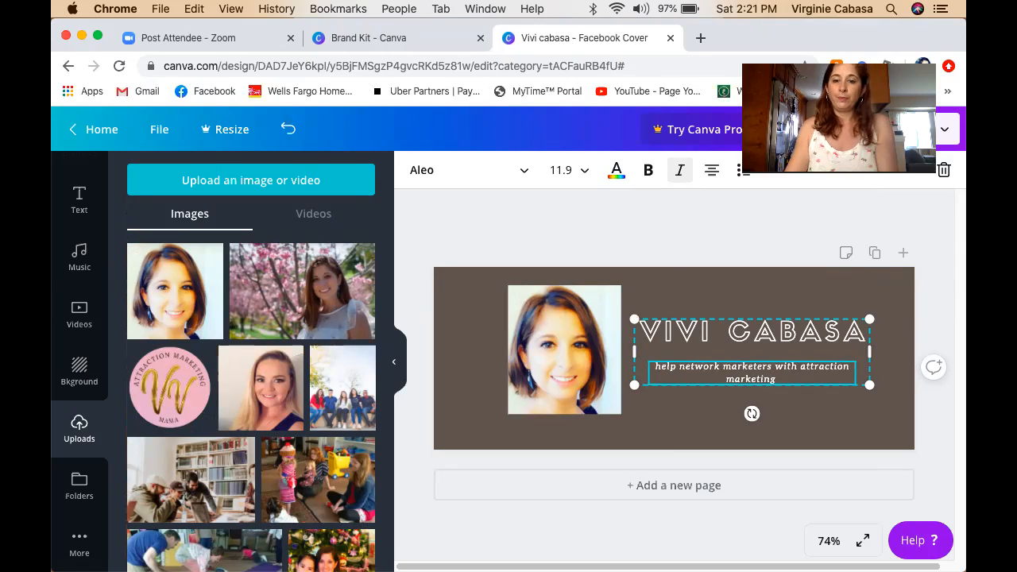
{"action": "left_click", "coordinate": [715, 412]}
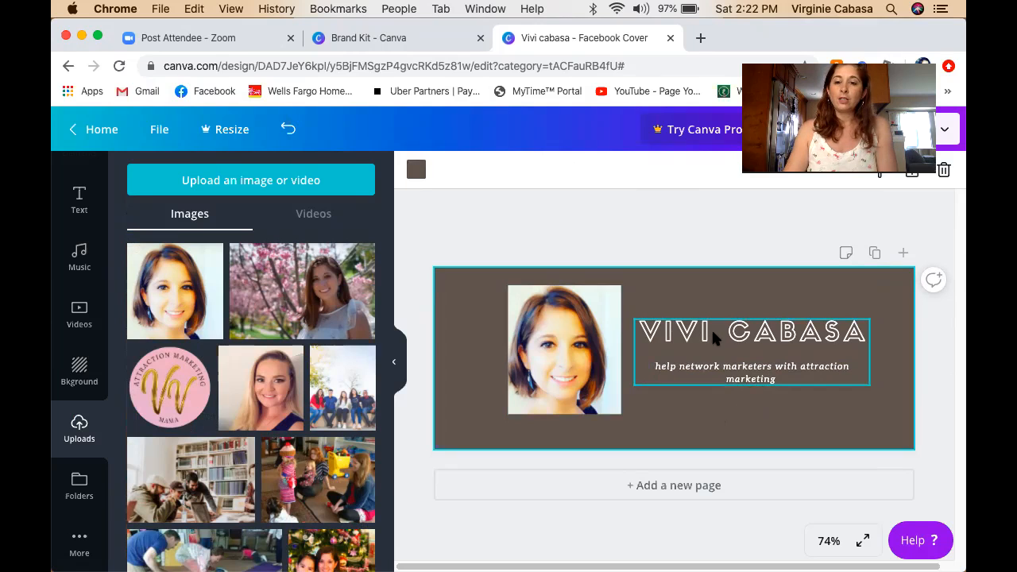
Reposition the title-and-tagline group and scale it to size 30.6 beside the portrait.
{"action": "left_click_drag", "start_coordinate": [732, 329], "coordinate": [728, 323]}
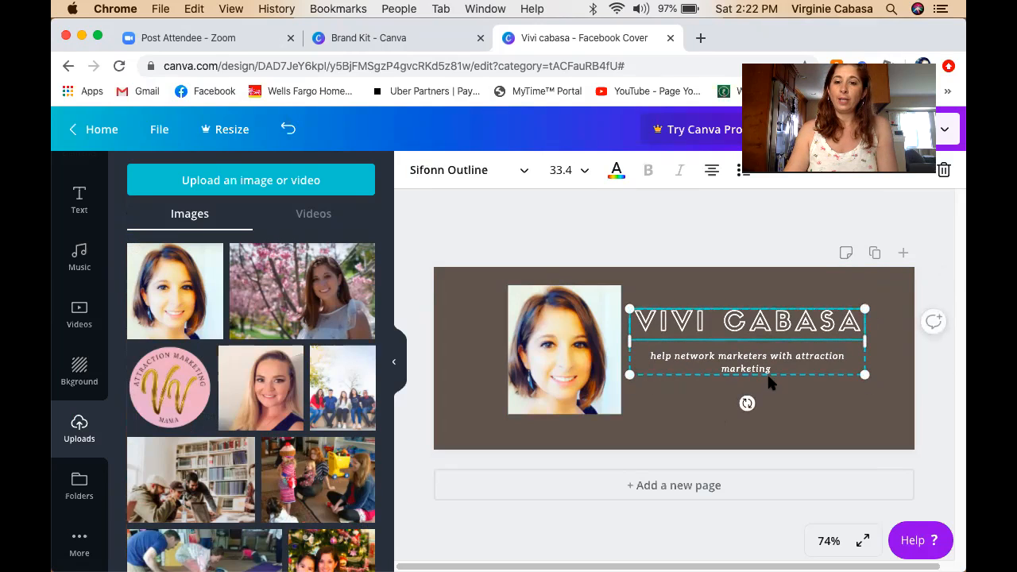
{"action": "left_click_drag", "start_coordinate": [864, 373], "coordinate": [894, 422]}
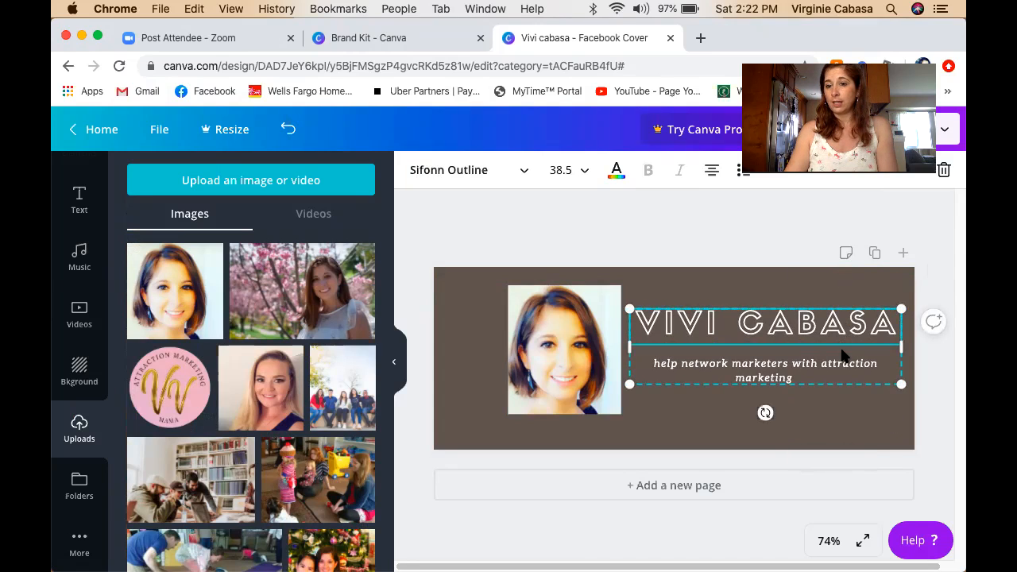
{"action": "left_click_drag", "start_coordinate": [881, 385], "coordinate": [841, 390]}
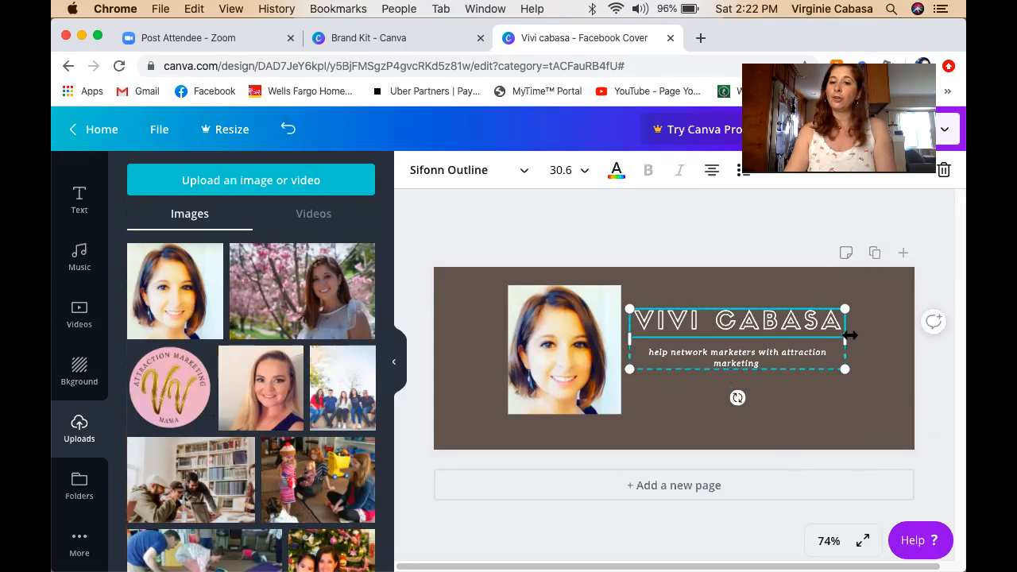
{"action": "left_click", "coordinate": [788, 407]}
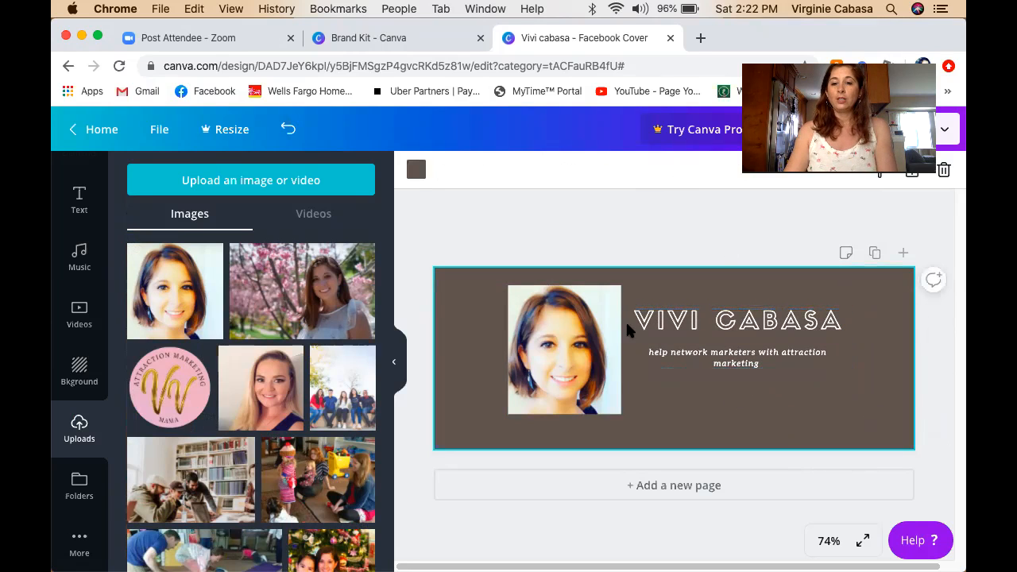
{"action": "left_click", "coordinate": [691, 330]}
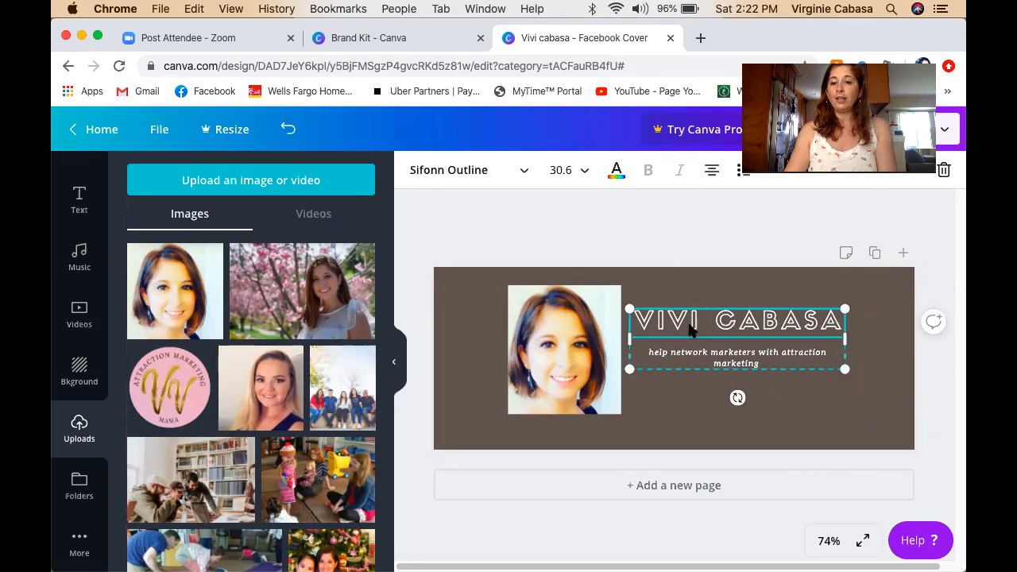
Colour the title outline light grey from the Photo Colors swatches, after trying orange.
{"action": "left_click", "coordinate": [618, 172]}
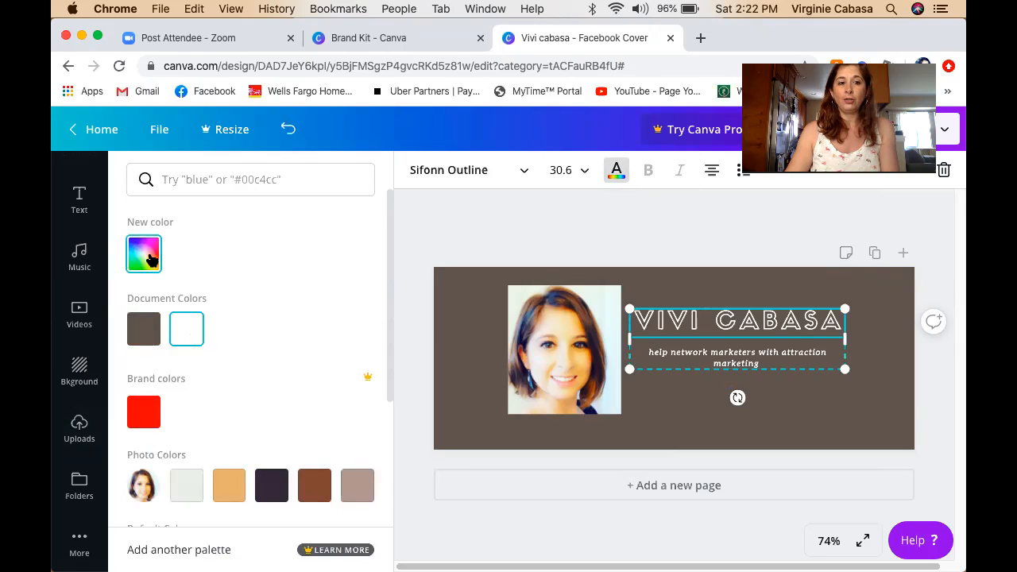
{"action": "scroll", "coordinate": [209, 358], "scroll_direction": "down", "scroll_amount": 3}
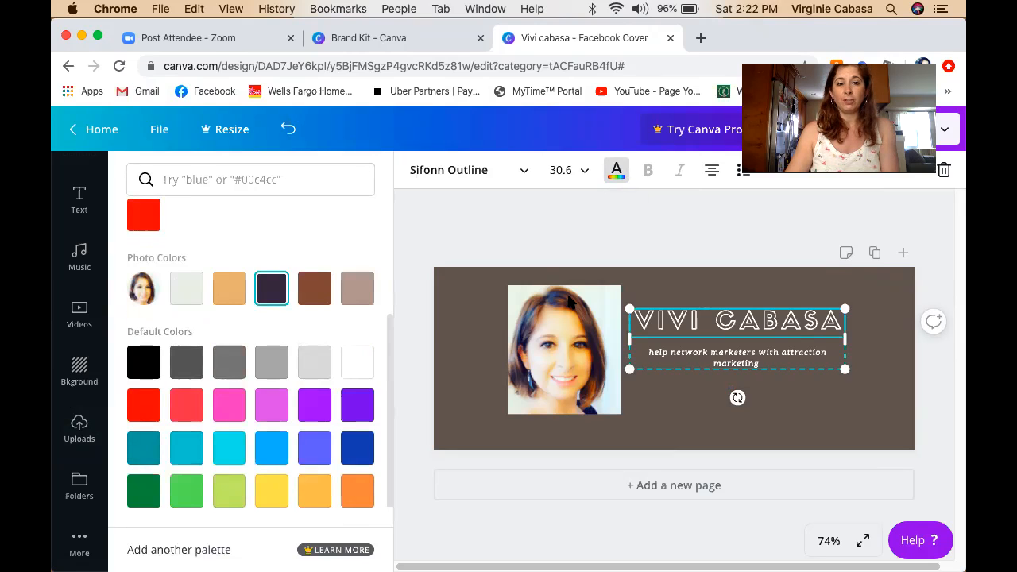
{"action": "left_click", "coordinate": [235, 289]}
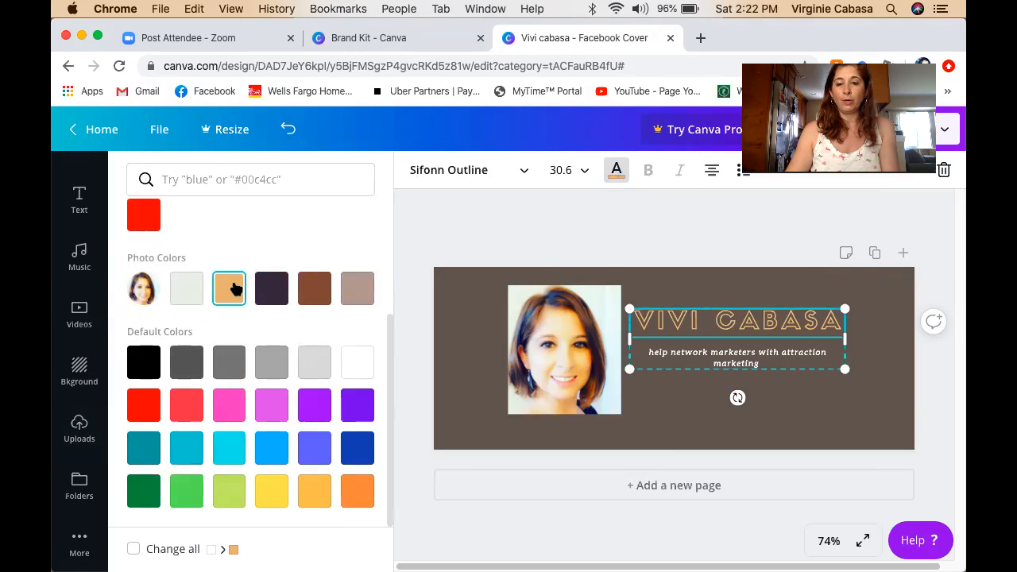
{"action": "left_click", "coordinate": [189, 292]}
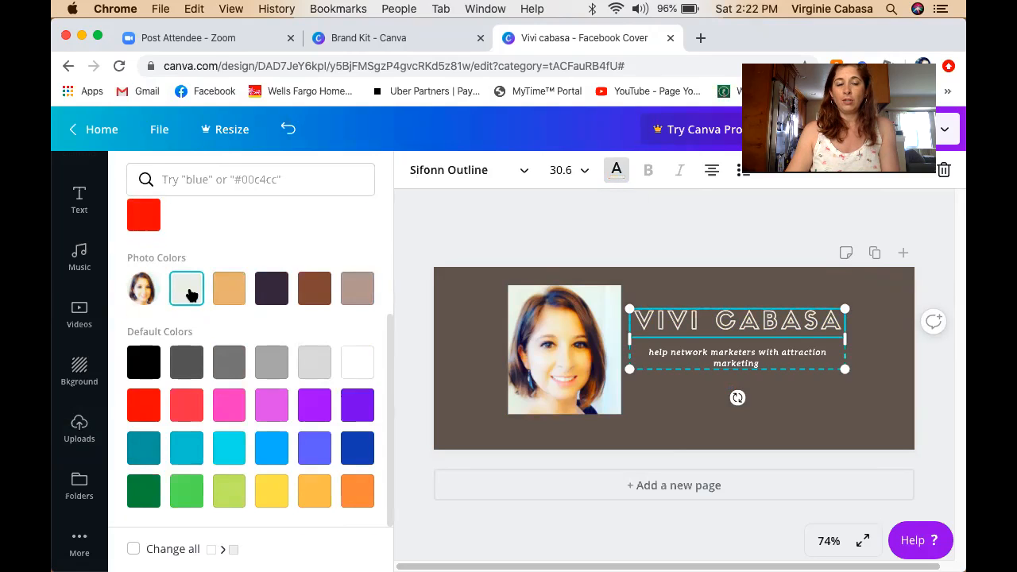
{"action": "scroll", "coordinate": [190, 295], "scroll_direction": "up", "scroll_amount": 4}
{"action": "scroll", "coordinate": [191, 295], "scroll_direction": "down", "scroll_amount": 4}
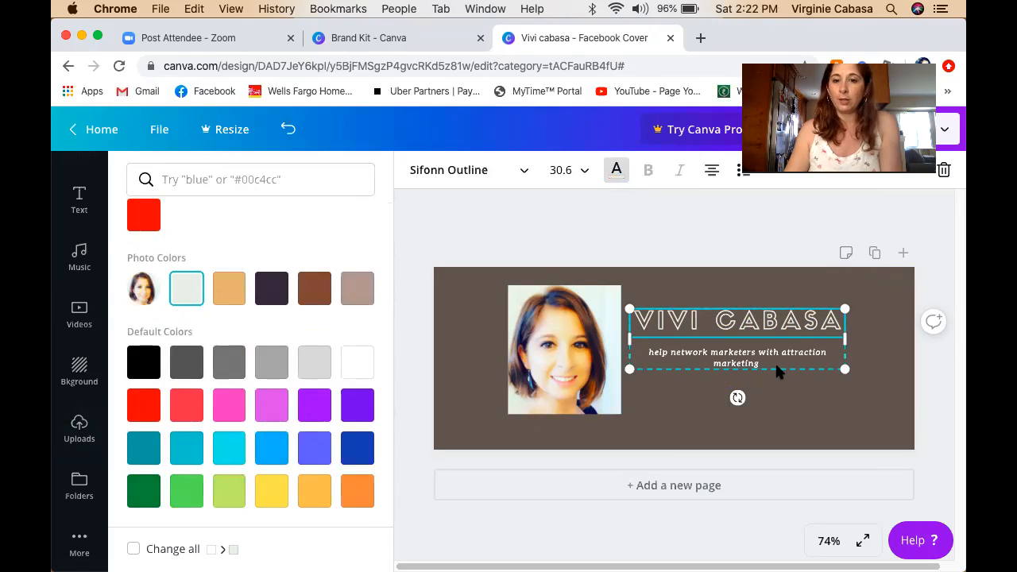
Colour the tagline tan using the photo's palette.
{"action": "left_click", "coordinate": [720, 352]}
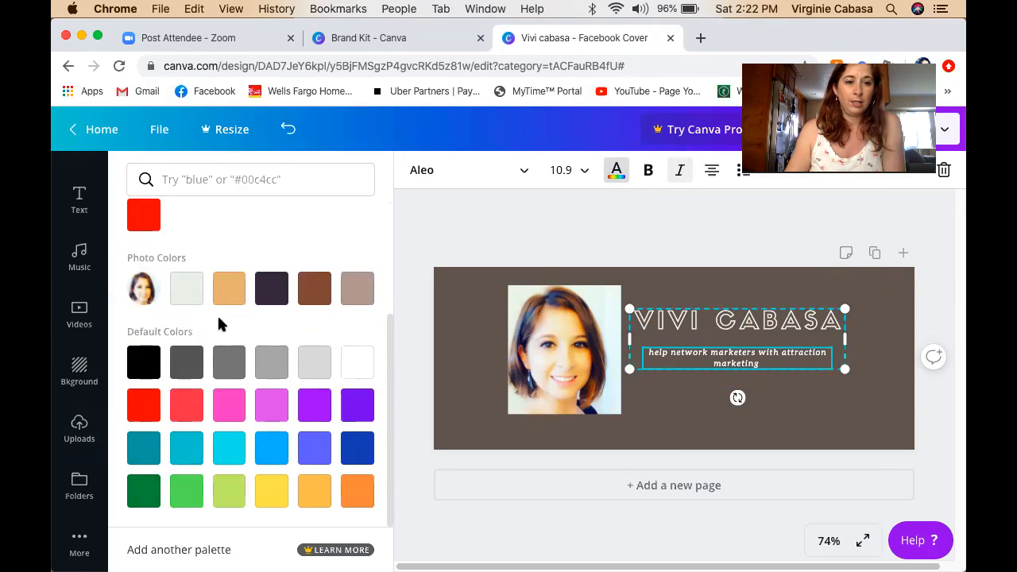
{"action": "left_click", "coordinate": [235, 298]}
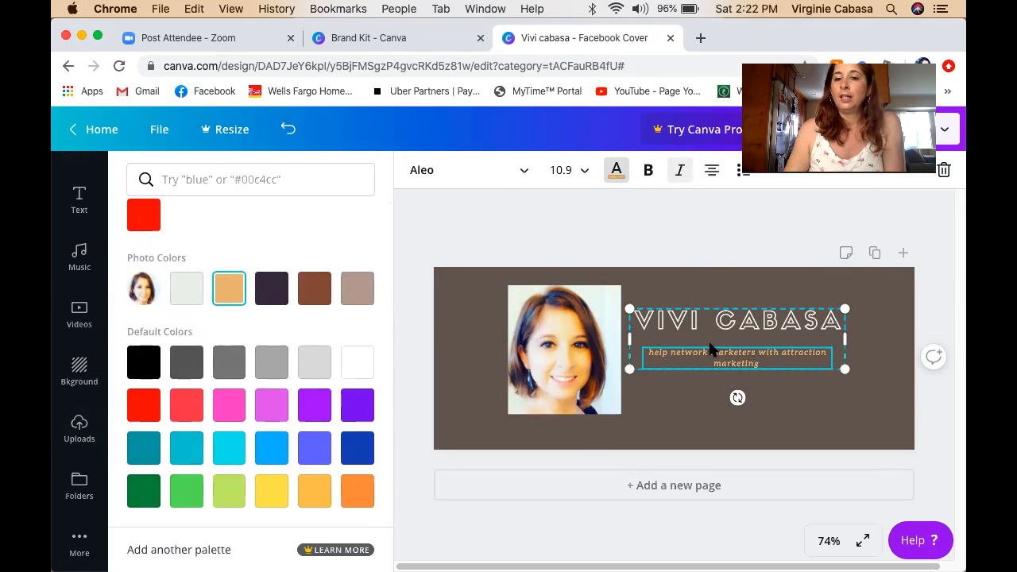
{"action": "left_click", "coordinate": [732, 325]}
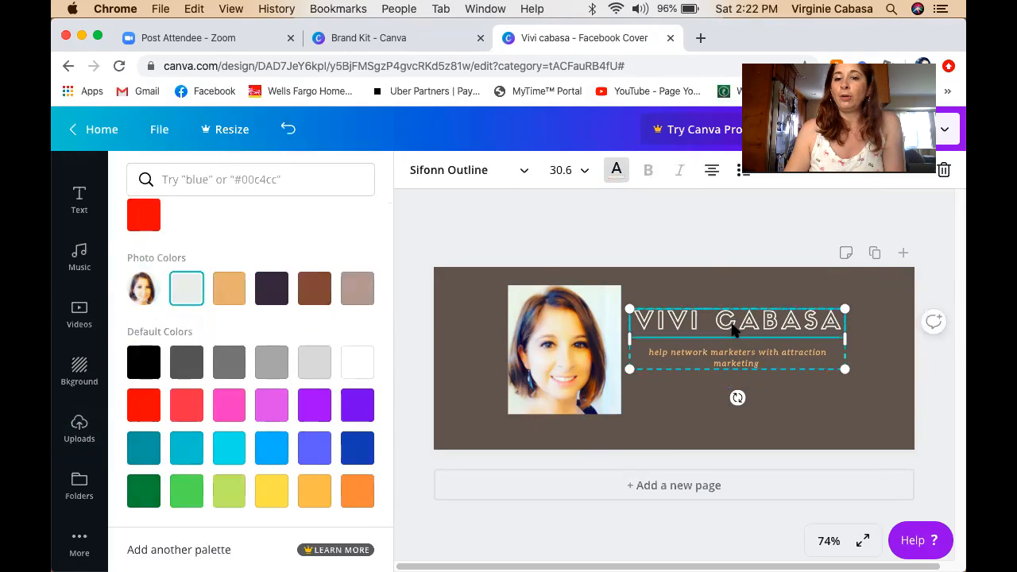
Set the title to size 32, then widen its text box so the name fits one line at about 33.
{"action": "left_click", "coordinate": [586, 173]}
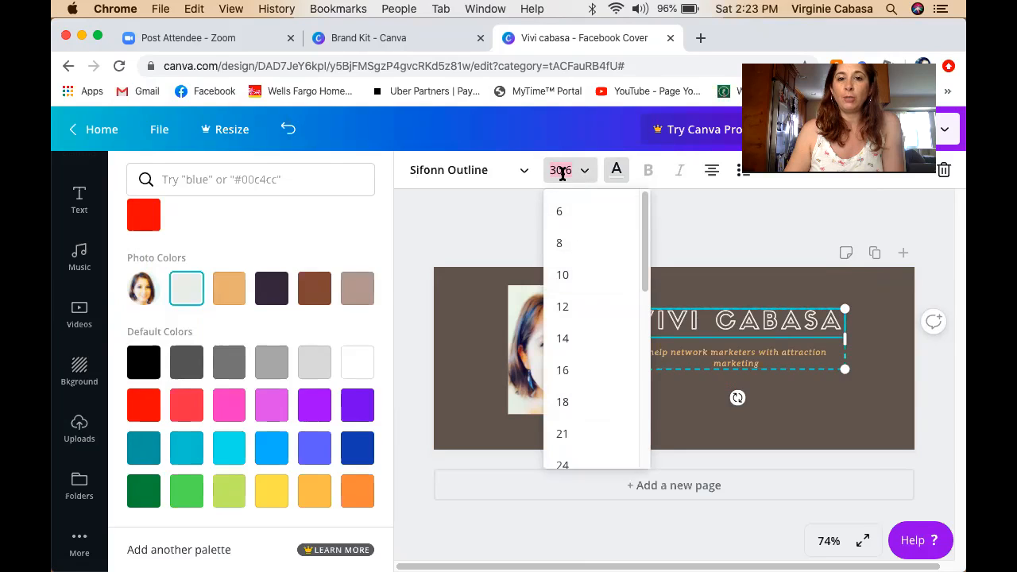
{"action": "left_click_drag", "start_coordinate": [644, 205], "coordinate": [647, 302]}
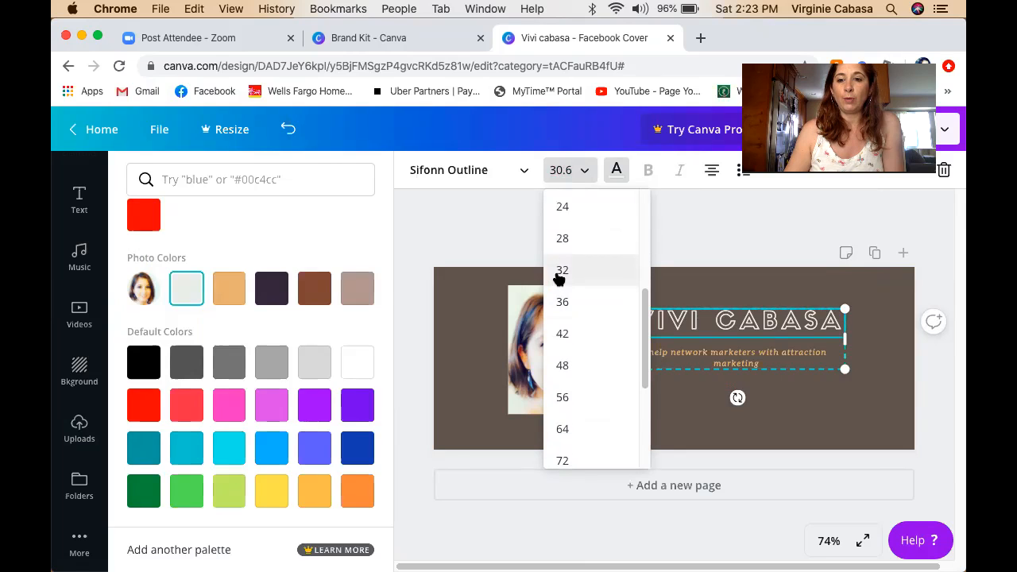
{"action": "left_click", "coordinate": [562, 271]}
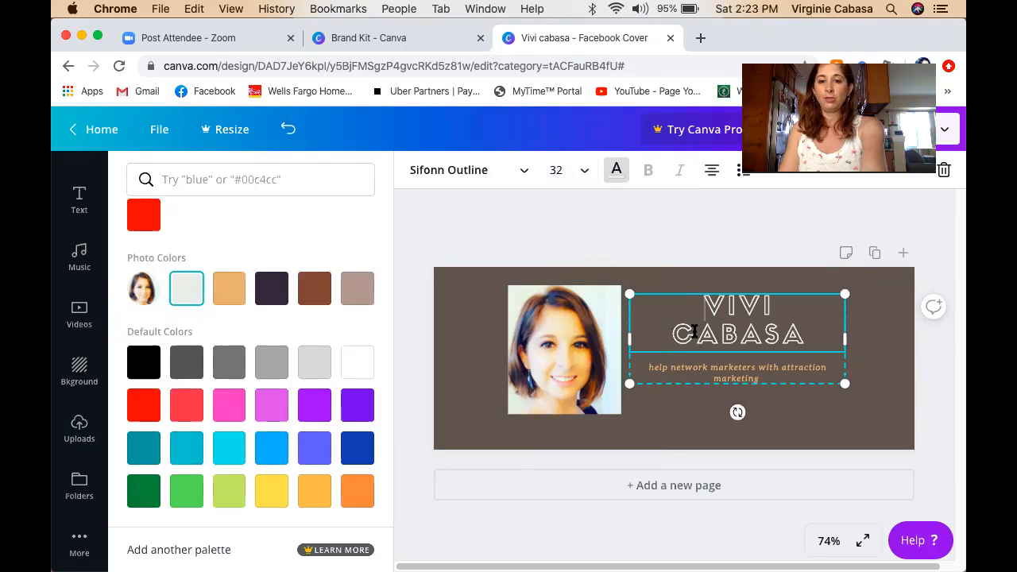
{"action": "left_click_drag", "start_coordinate": [844, 342], "coordinate": [880, 341]}
{"action": "left_click_drag", "start_coordinate": [634, 308], "coordinate": [627, 279]}
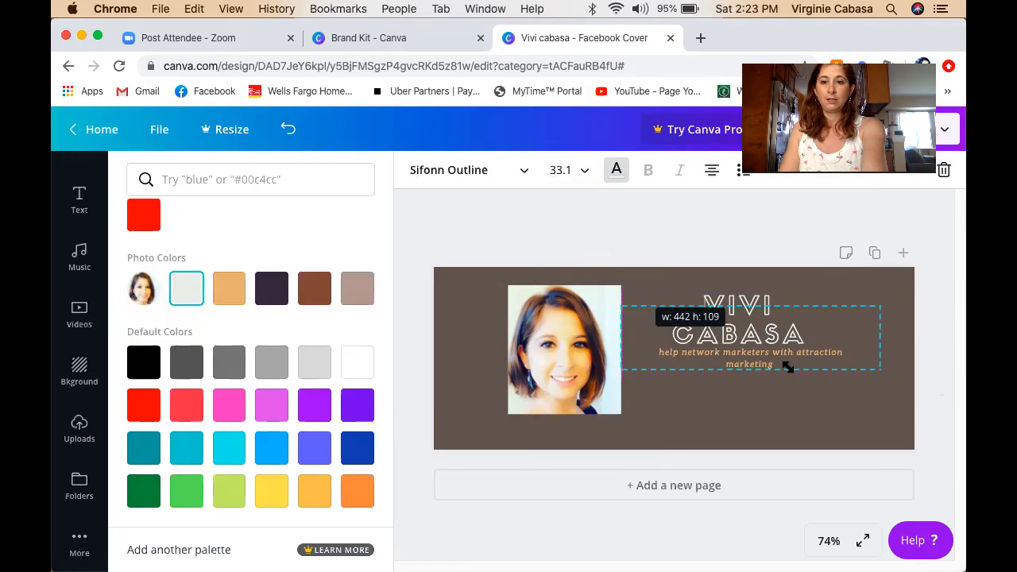
{"action": "left_click_drag", "start_coordinate": [786, 367], "coordinate": [787, 367]}
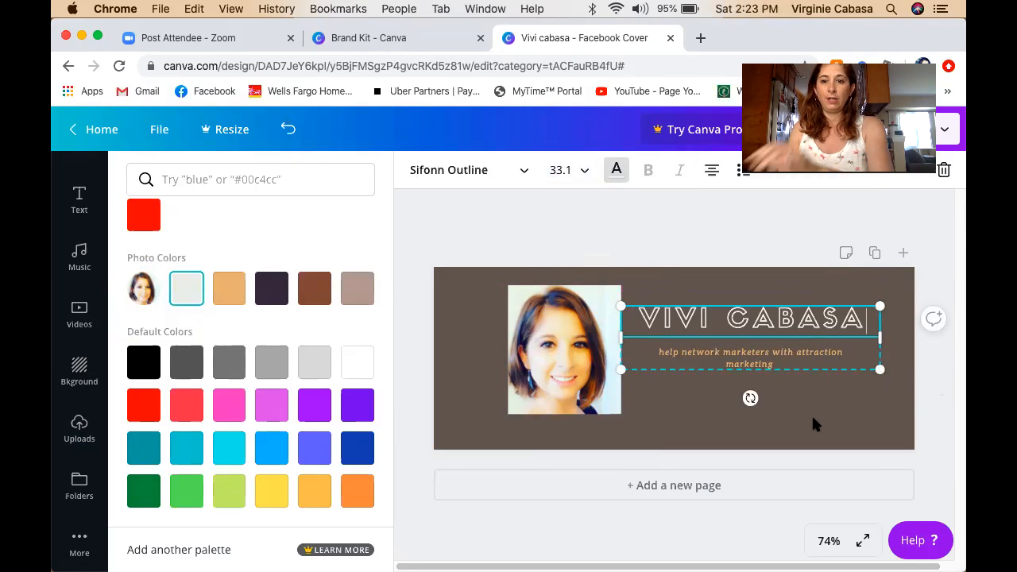
Insert a blank line before the tagline to push it further below the title.
{"action": "left_click", "coordinate": [829, 355]}
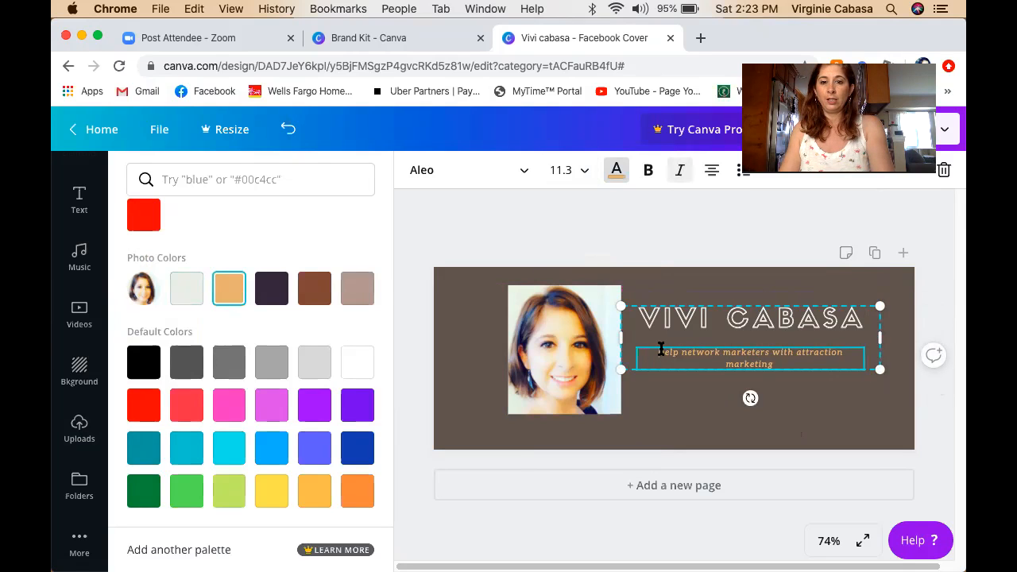
{"action": "left_click", "coordinate": [815, 352]}
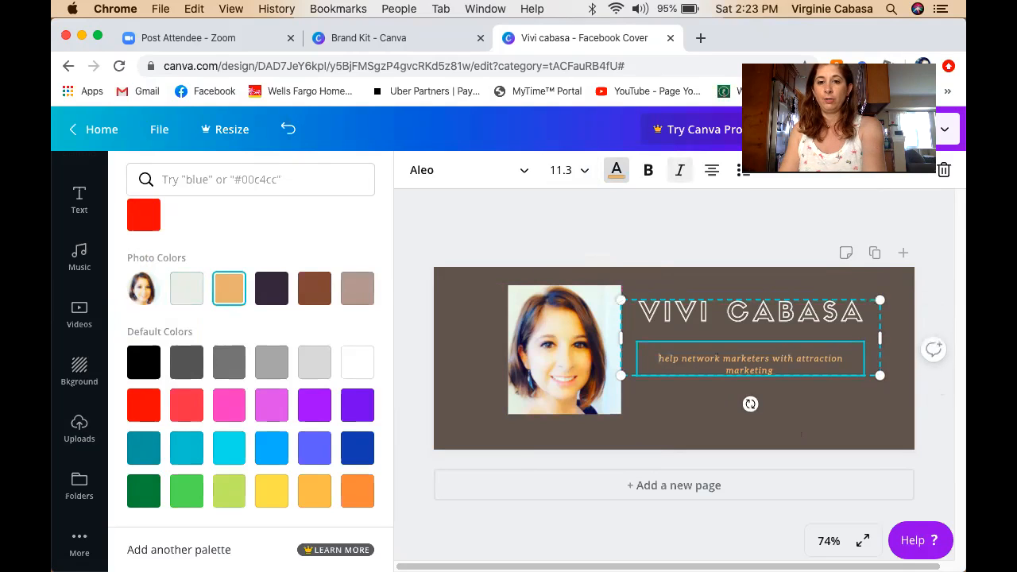
{"action": "key", "text": "Return"}
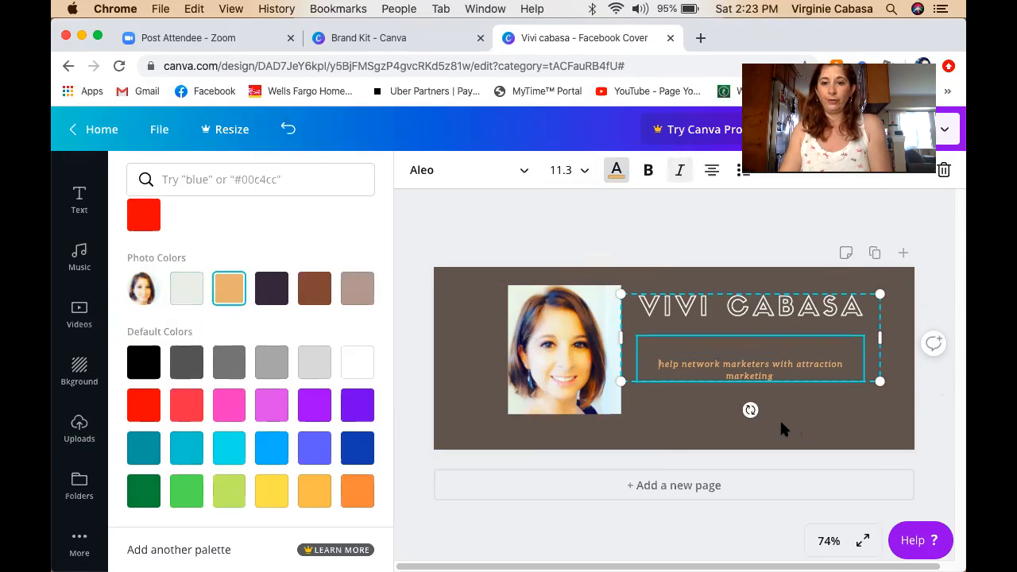
{"action": "left_click", "coordinate": [790, 416]}
{"action": "left_click", "coordinate": [840, 403]}
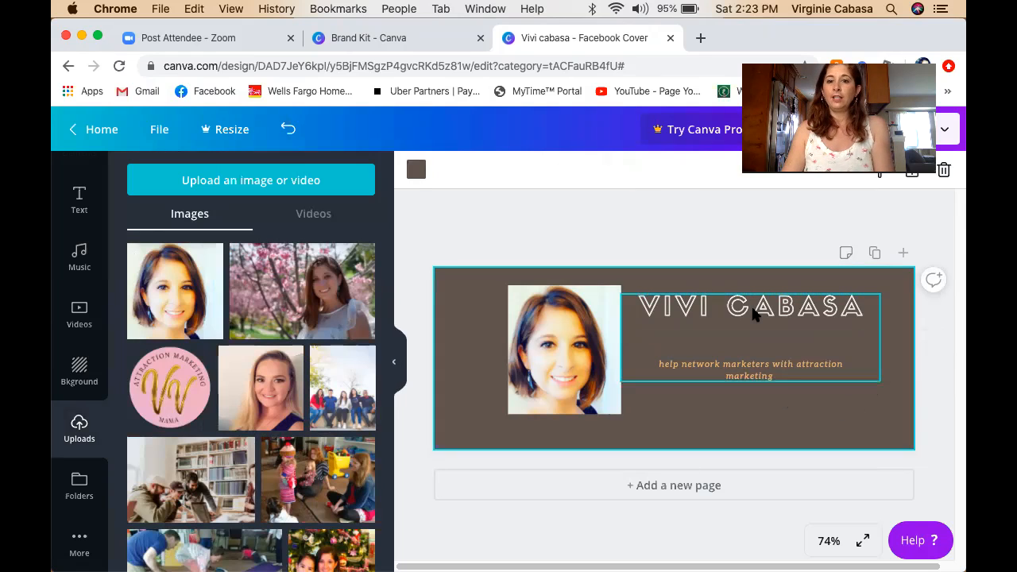
Reselect the text group and review its text colour and font size (11.3).
{"action": "left_click", "coordinate": [753, 372]}
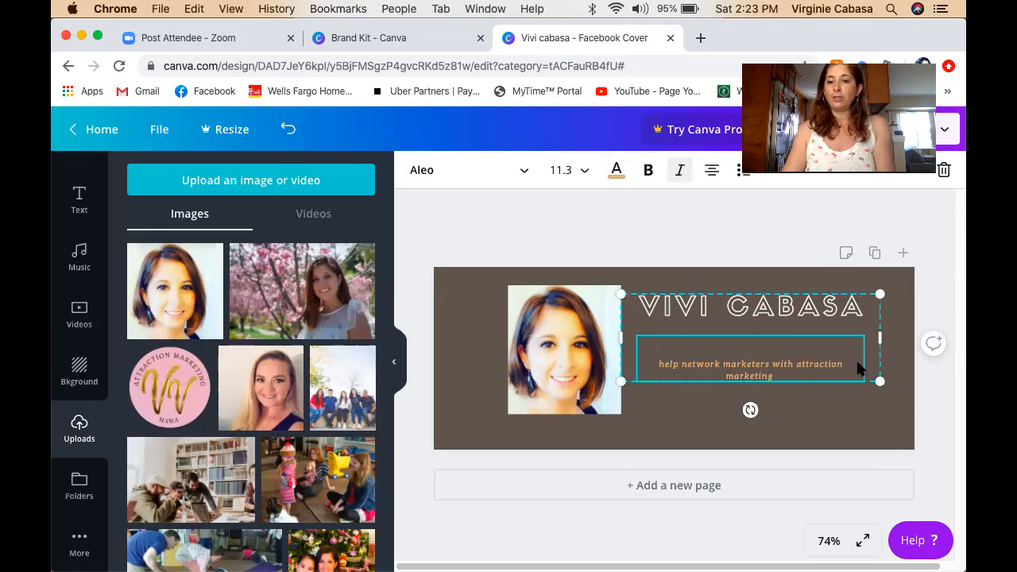
{"action": "left_click", "coordinate": [620, 177]}
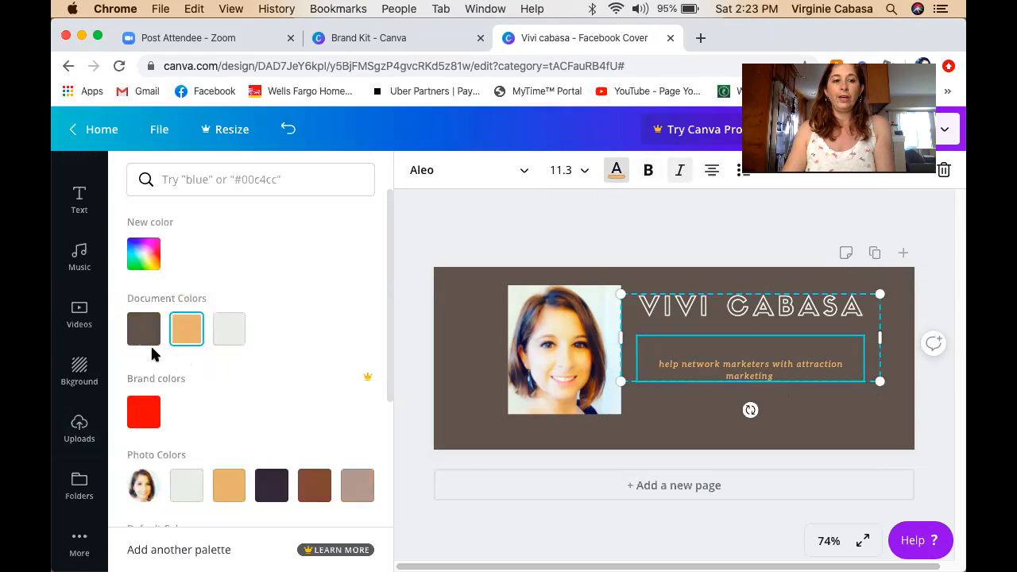
{"action": "left_click", "coordinate": [585, 171]}
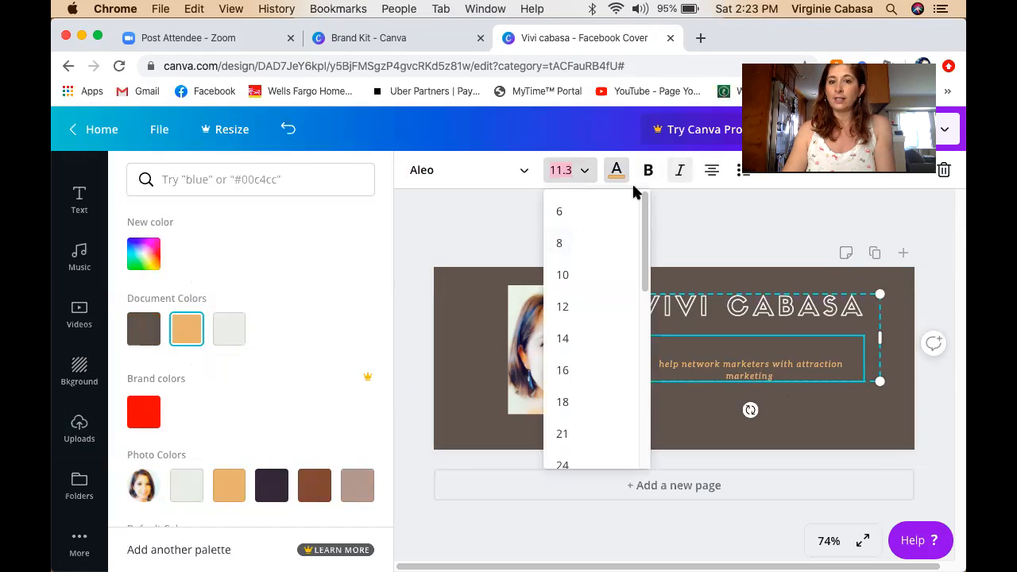
{"action": "left_click_drag", "start_coordinate": [645, 197], "coordinate": [537, 158]}
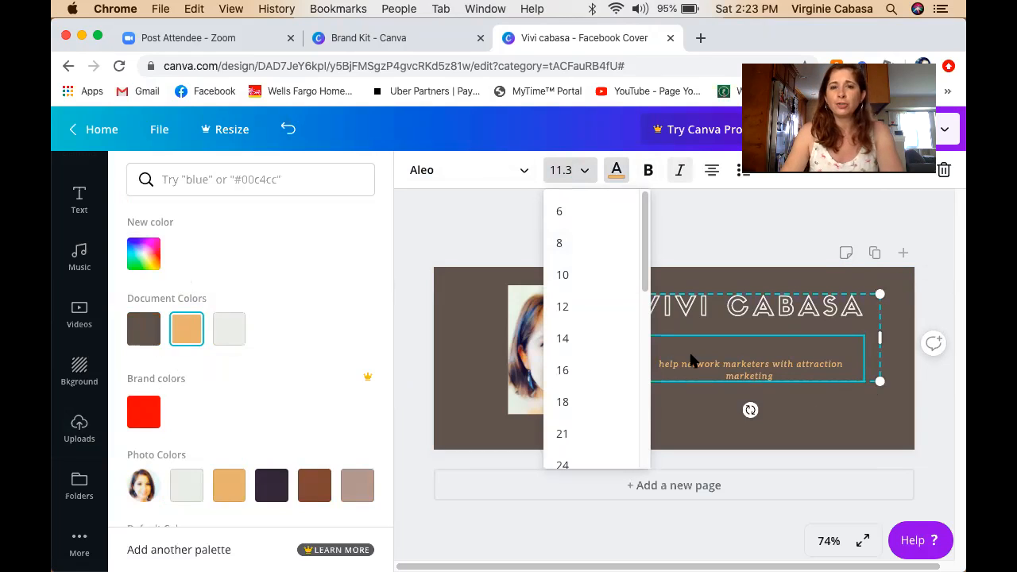
Set the tagline font to Cooper Hewitt after trying Anonymous Pro and Bukhari Script.
{"action": "left_click", "coordinate": [524, 175]}
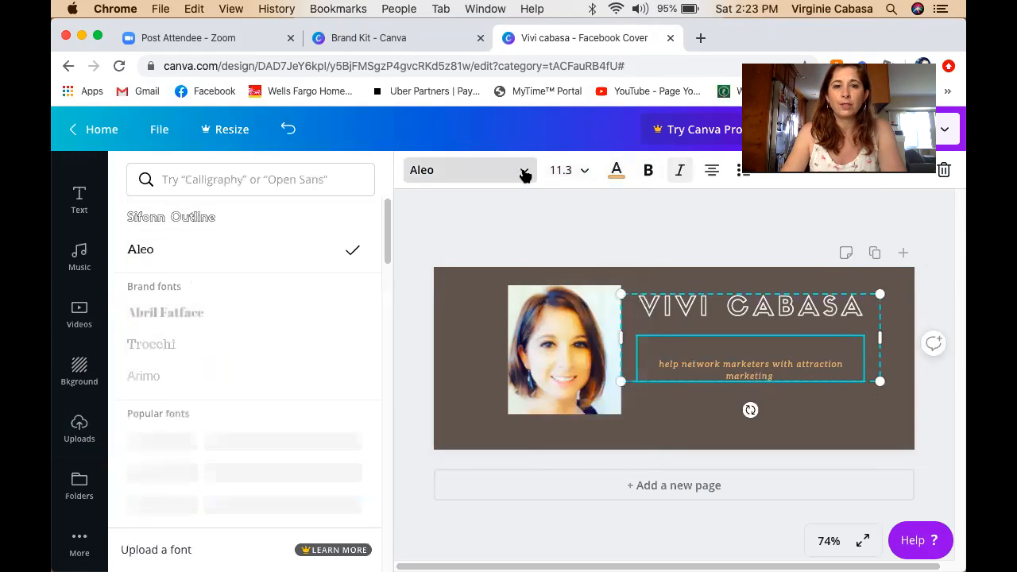
{"action": "scroll", "coordinate": [273, 418], "scroll_direction": "down", "scroll_amount": 5}
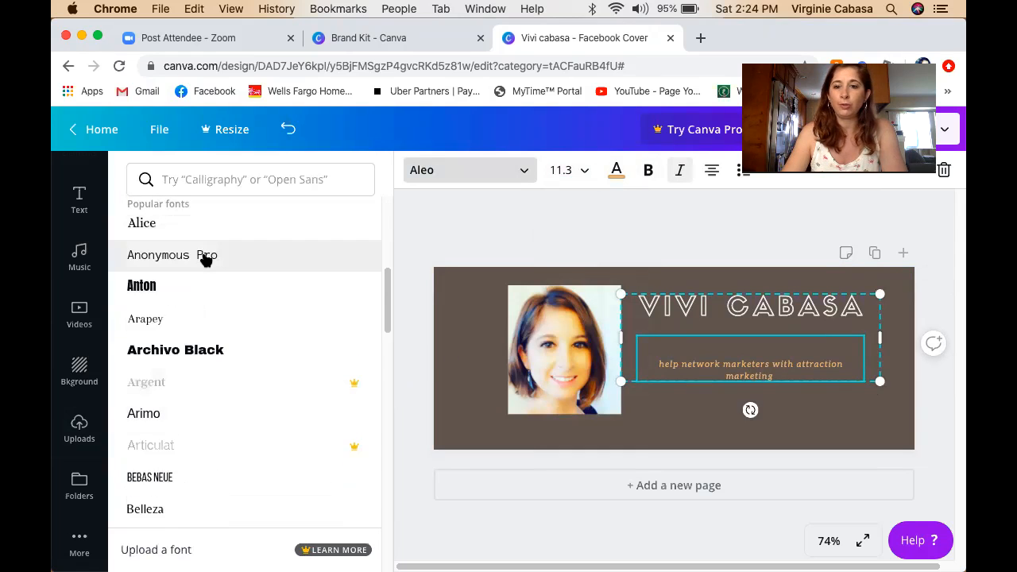
{"action": "left_click", "coordinate": [205, 256]}
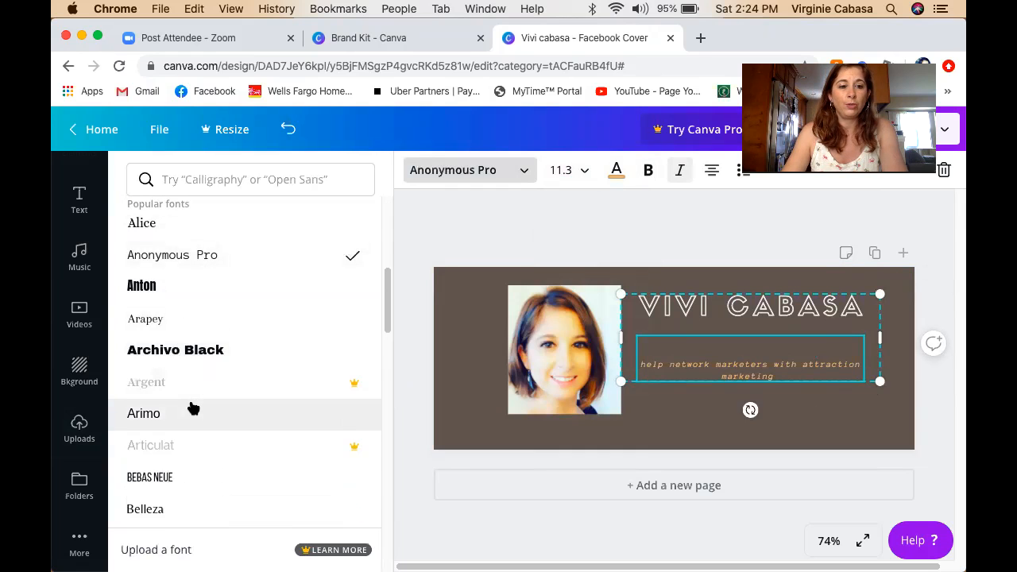
{"action": "scroll", "coordinate": [193, 408], "scroll_direction": "down", "scroll_amount": 5}
{"action": "left_click", "coordinate": [217, 273]}
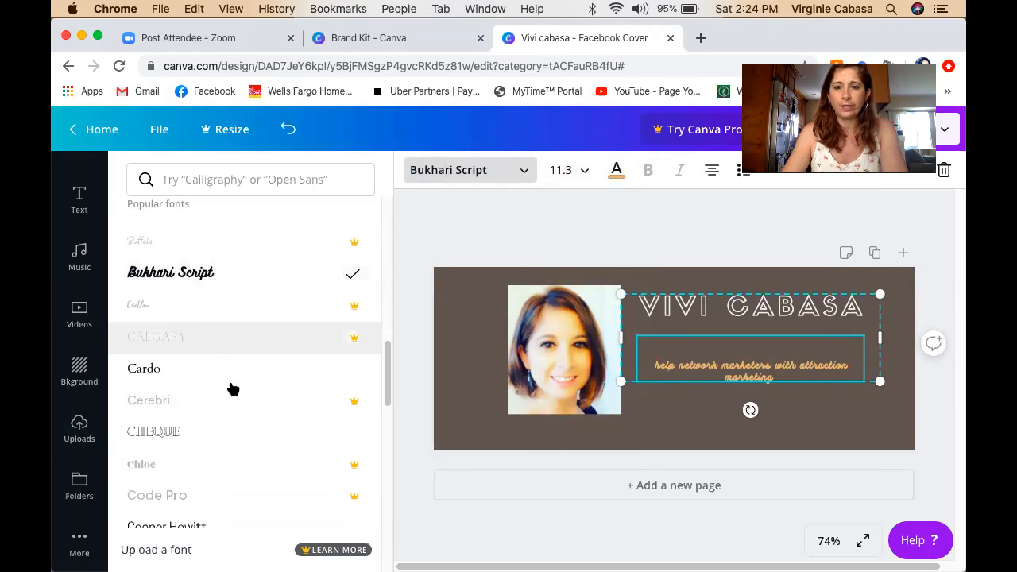
{"action": "scroll", "coordinate": [208, 404], "scroll_direction": "down", "scroll_amount": 3}
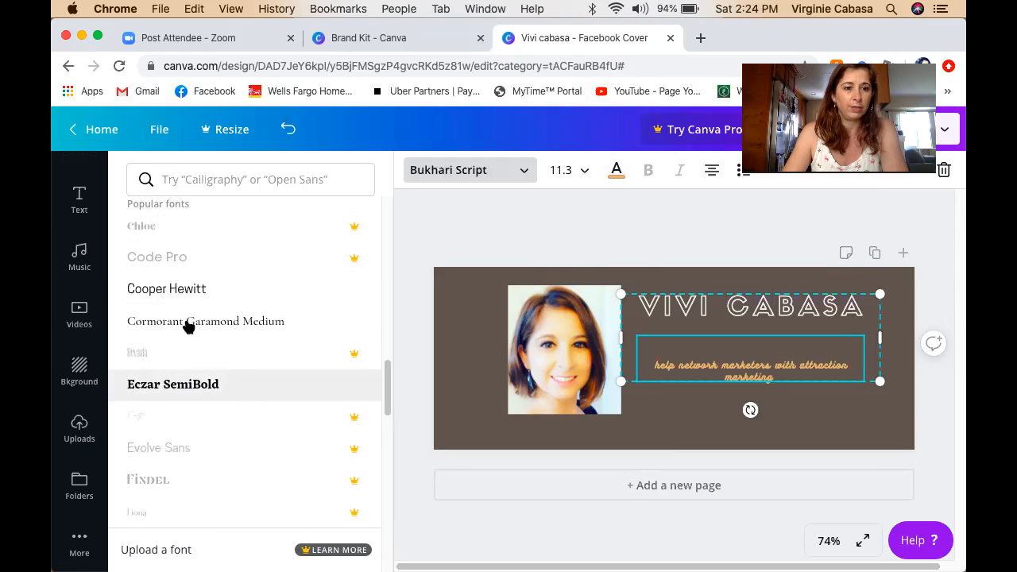
{"action": "left_click", "coordinate": [155, 291]}
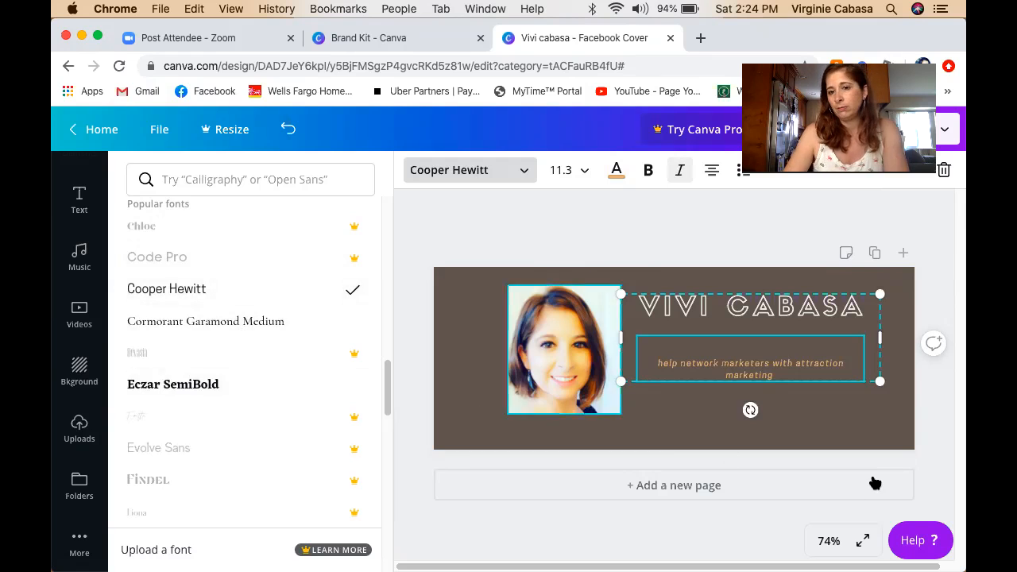
{"action": "left_click", "coordinate": [793, 412]}
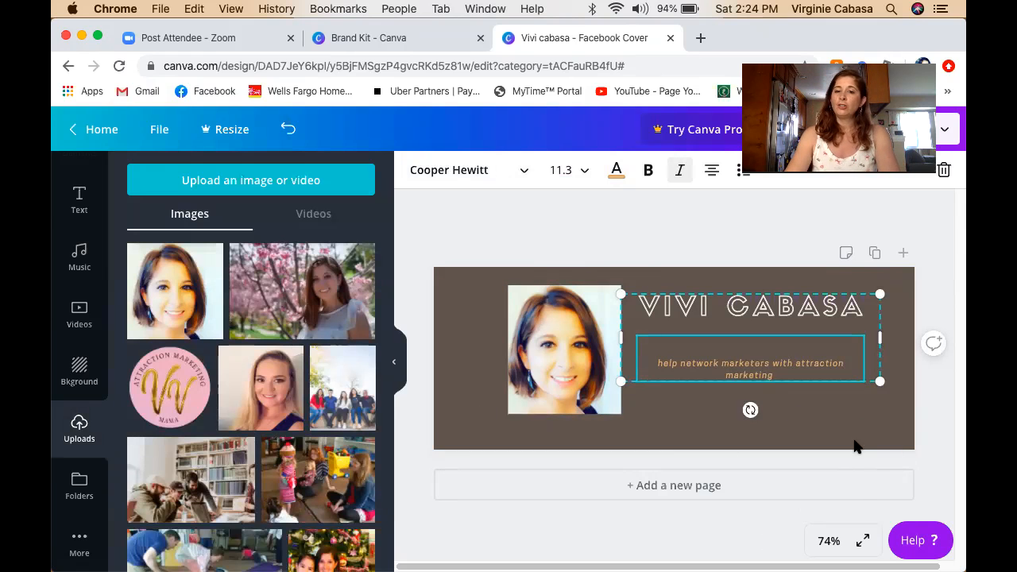
{"action": "left_click", "coordinate": [890, 408]}
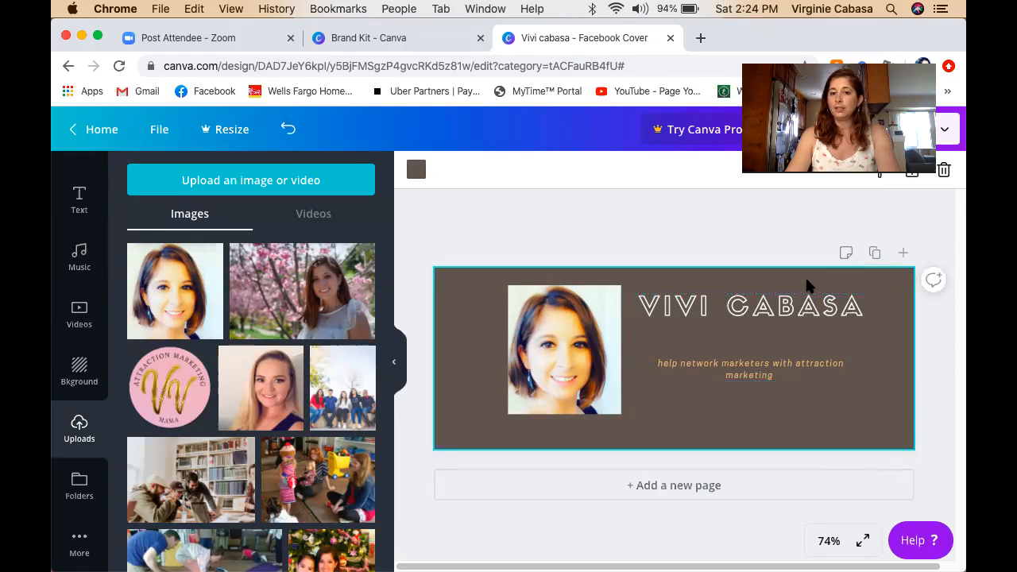
{"action": "mouse_move", "coordinate": [685, 303]}
{"action": "left_mouse_down"}
{"action": "mouse_move", "coordinate": [666, 304]}
{"action": "mouse_move", "coordinate": [678, 305]}
{"action": "left_mouse_up"}
{"action": "left_click", "coordinate": [779, 252]}
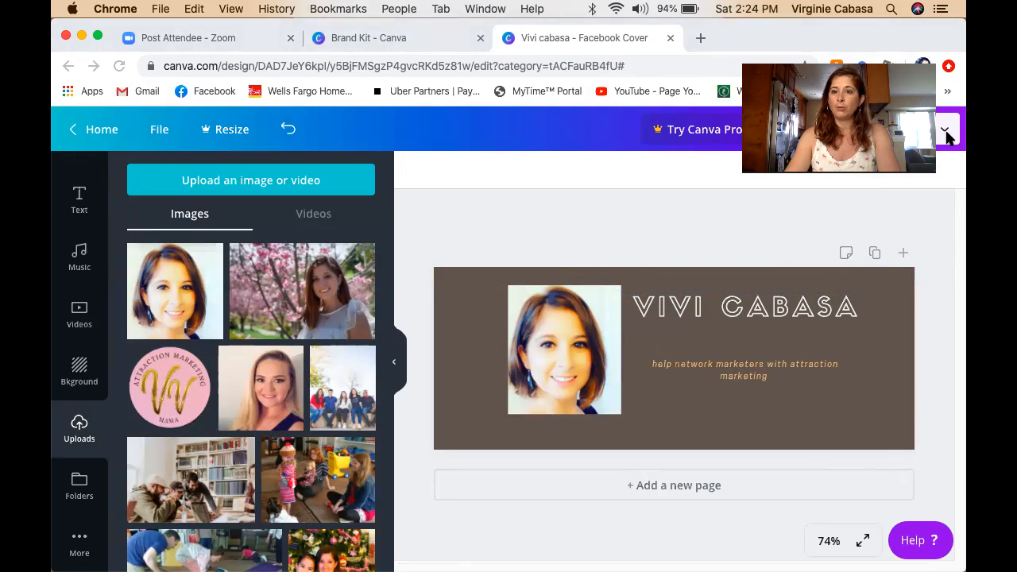
{"action": "left_click", "coordinate": [946, 132]}
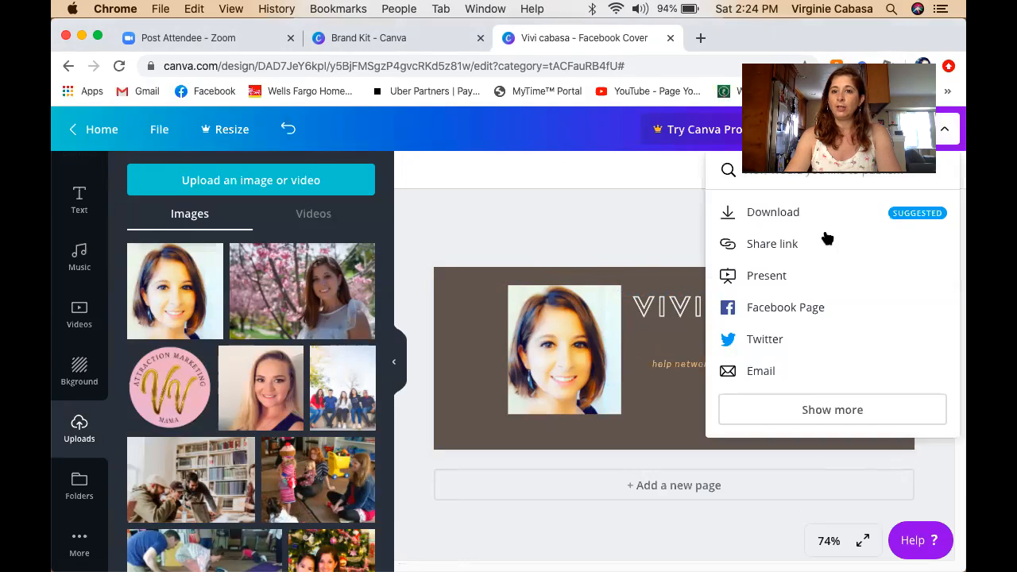
{"action": "left_click", "coordinate": [569, 166]}
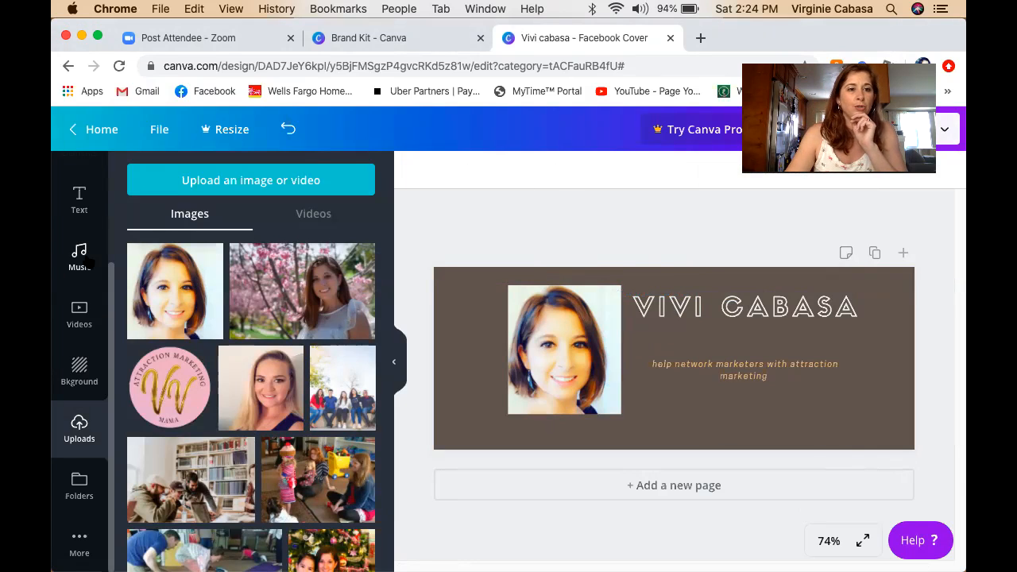
{"action": "left_click_drag", "start_coordinate": [108, 296], "coordinate": [115, 153]}
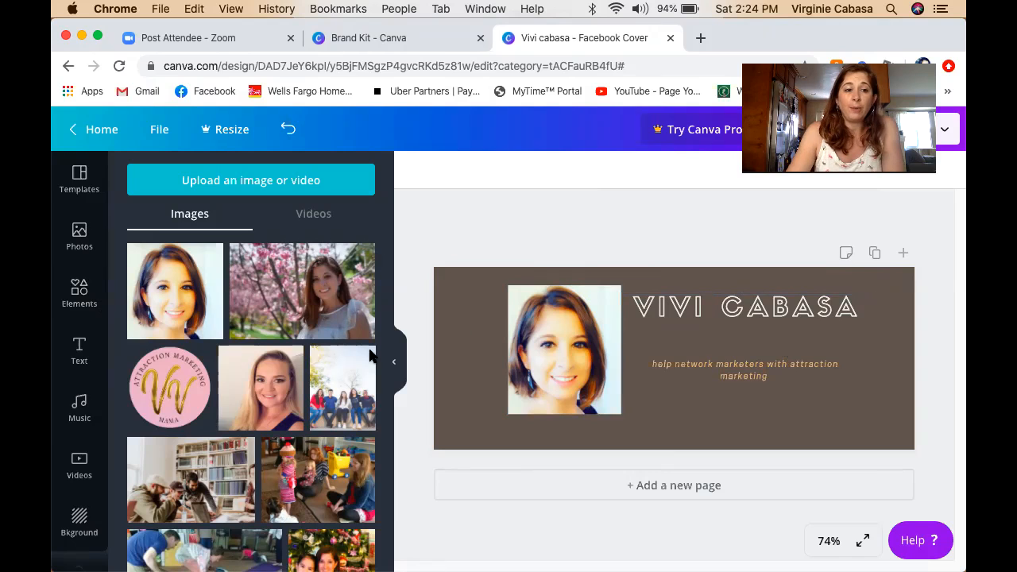
{"action": "scroll", "coordinate": [100, 428], "scroll_direction": "down", "scroll_amount": 3}
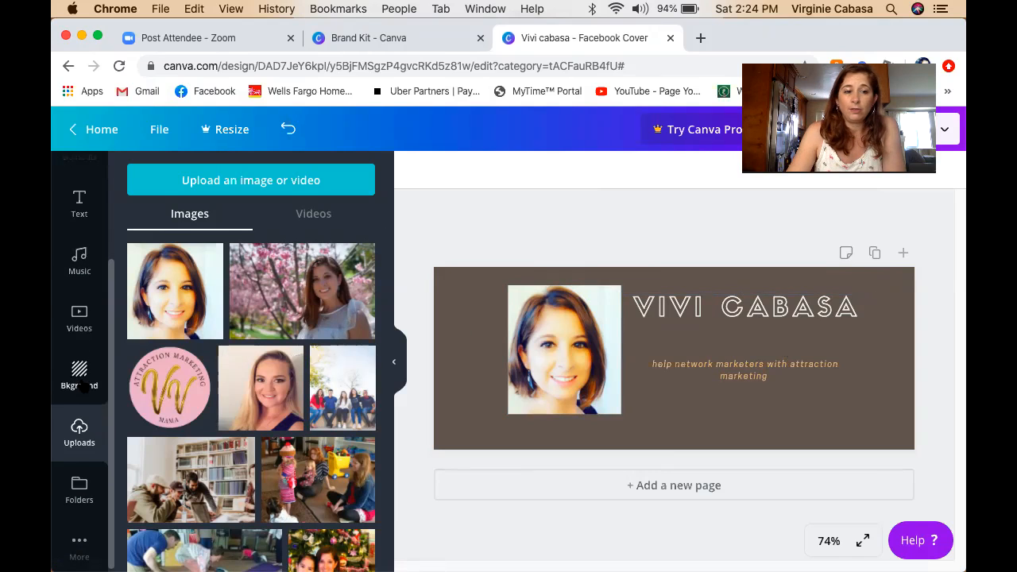
Apply the pale pink background with pineapple-top plants along the bottom from Backgrounds.
{"action": "left_click", "coordinate": [81, 381]}
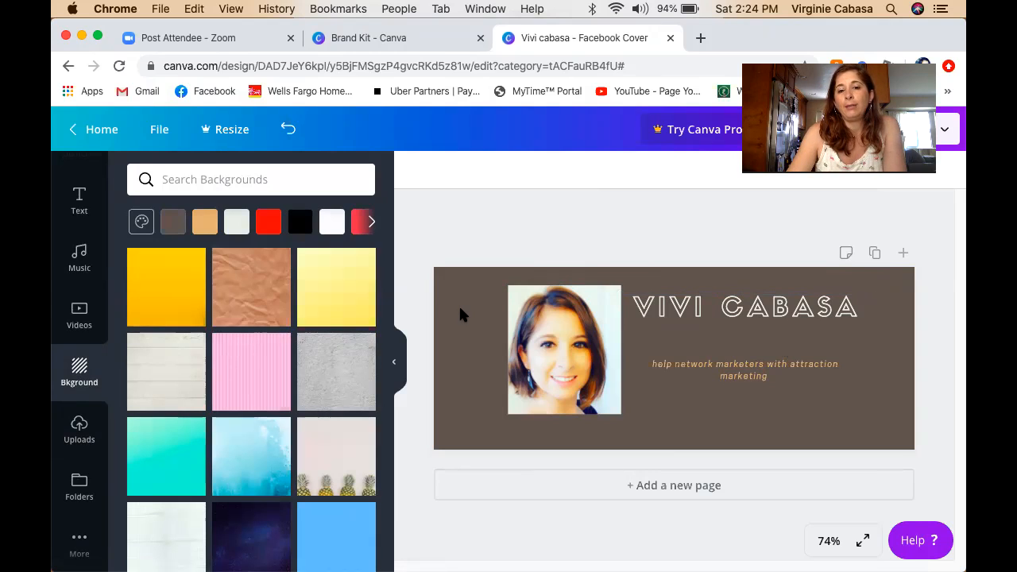
{"action": "mouse_move", "coordinate": [273, 377]}
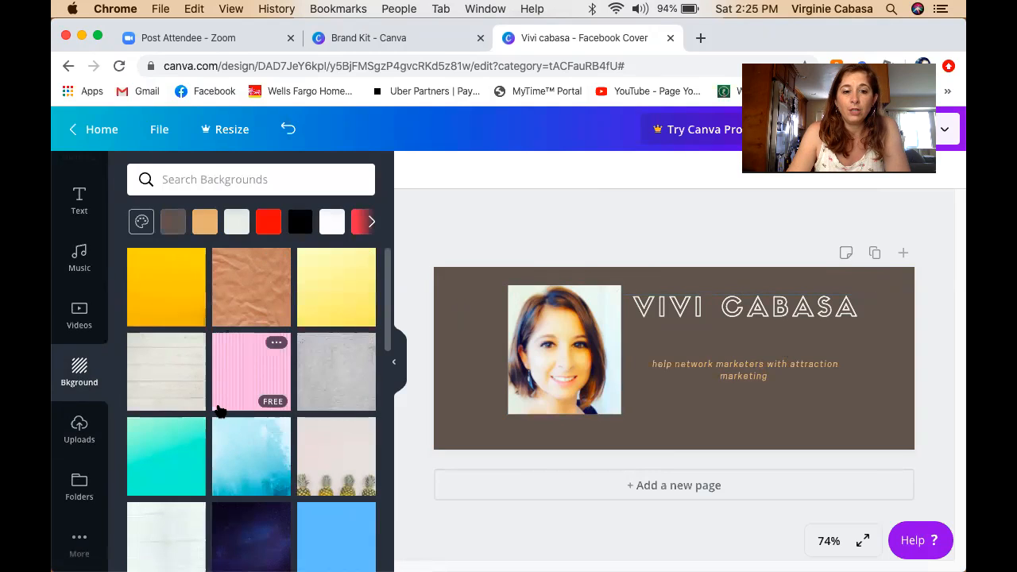
{"action": "scroll", "coordinate": [285, 432], "scroll_direction": "down", "scroll_amount": 2}
{"action": "scroll", "coordinate": [285, 431], "scroll_direction": "down", "scroll_amount": 2}
{"action": "left_click", "coordinate": [337, 294]}
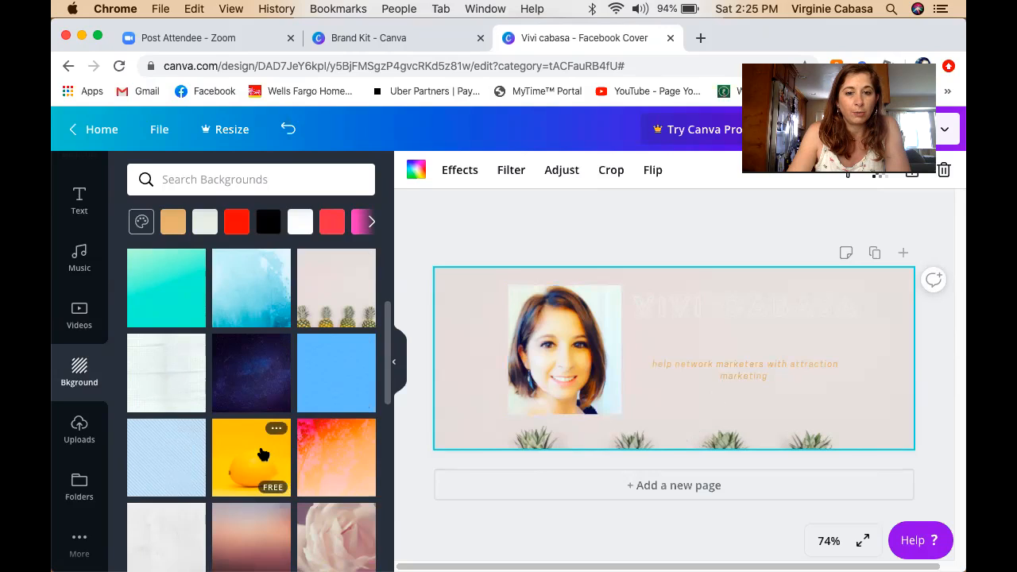
Try the yellow lemon, cyan gradient and colourful striped backgrounds on the cover.
{"action": "left_click", "coordinate": [252, 458]}
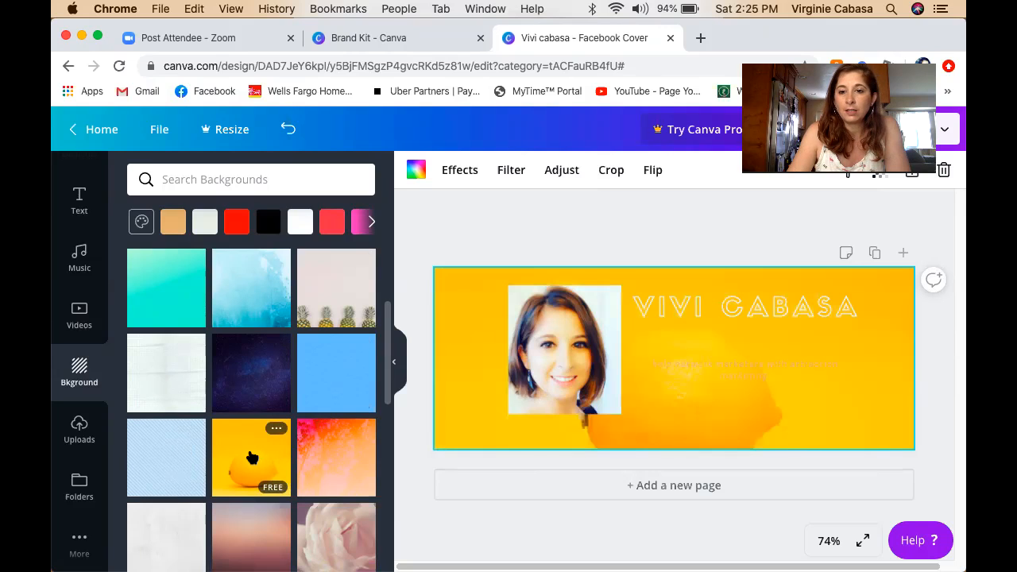
{"action": "scroll", "coordinate": [252, 457], "scroll_direction": "down", "scroll_amount": 3}
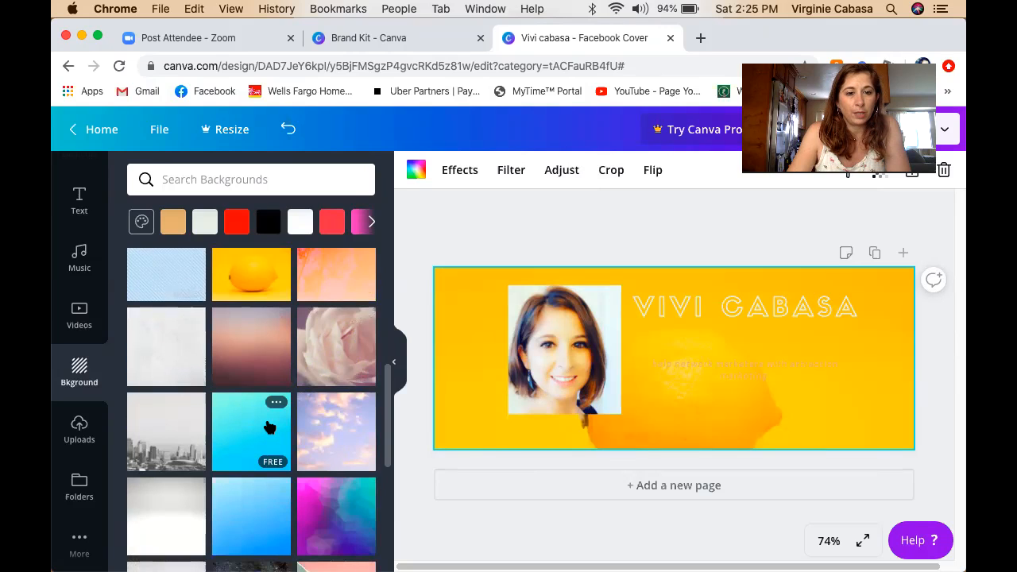
{"action": "left_click", "coordinate": [269, 428]}
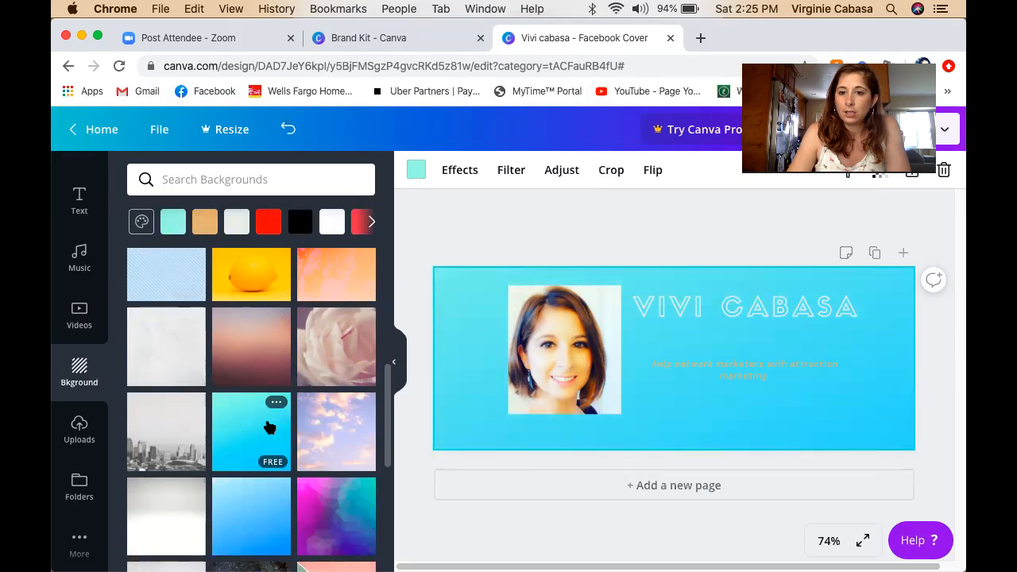
{"action": "scroll", "coordinate": [177, 468], "scroll_direction": "down", "scroll_amount": 5}
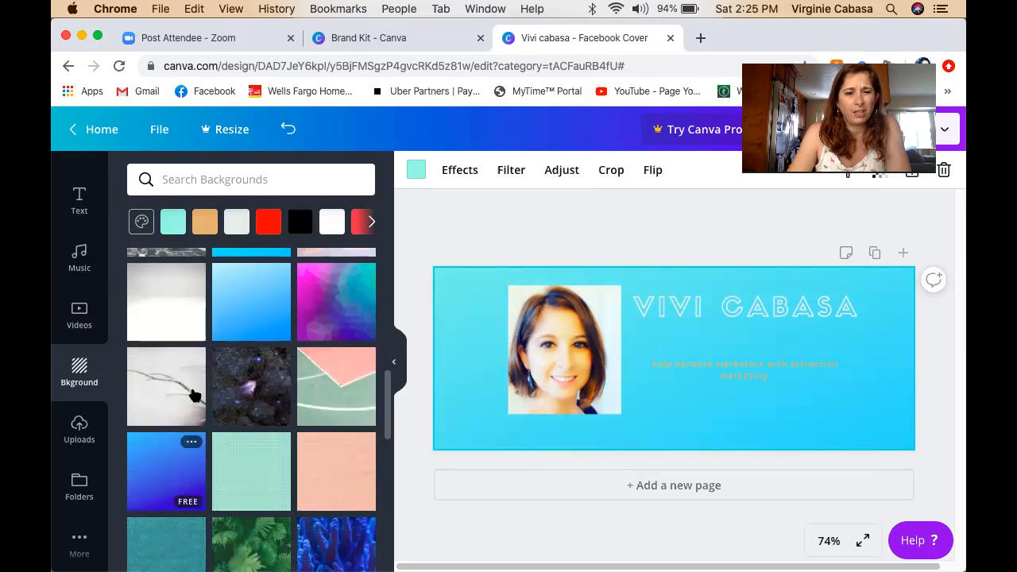
{"action": "scroll", "coordinate": [262, 441], "scroll_direction": "down", "scroll_amount": 2}
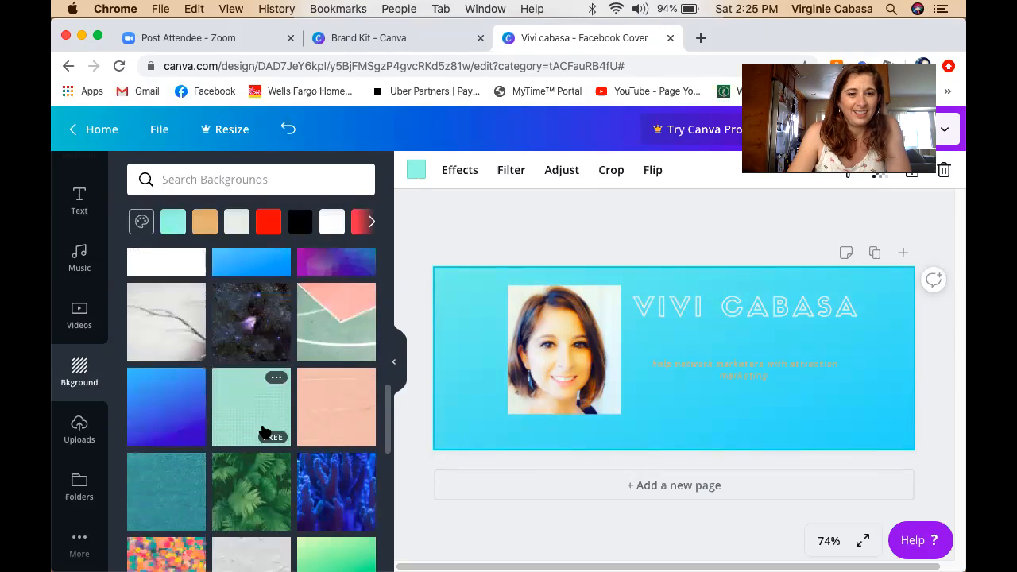
{"action": "scroll", "coordinate": [189, 461], "scroll_direction": "down", "scroll_amount": 10}
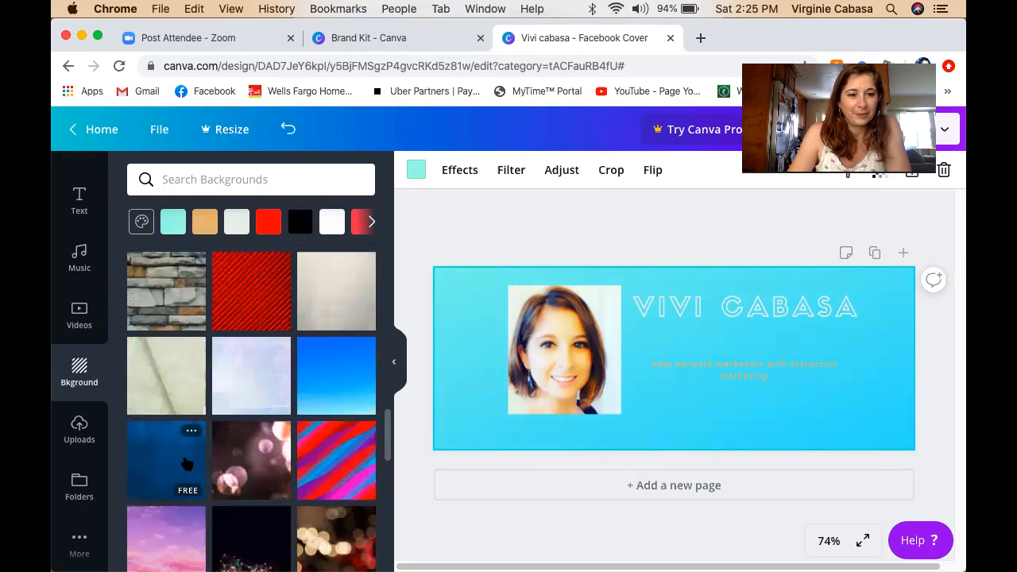
{"action": "scroll", "coordinate": [239, 413], "scroll_direction": "down", "scroll_amount": 3}
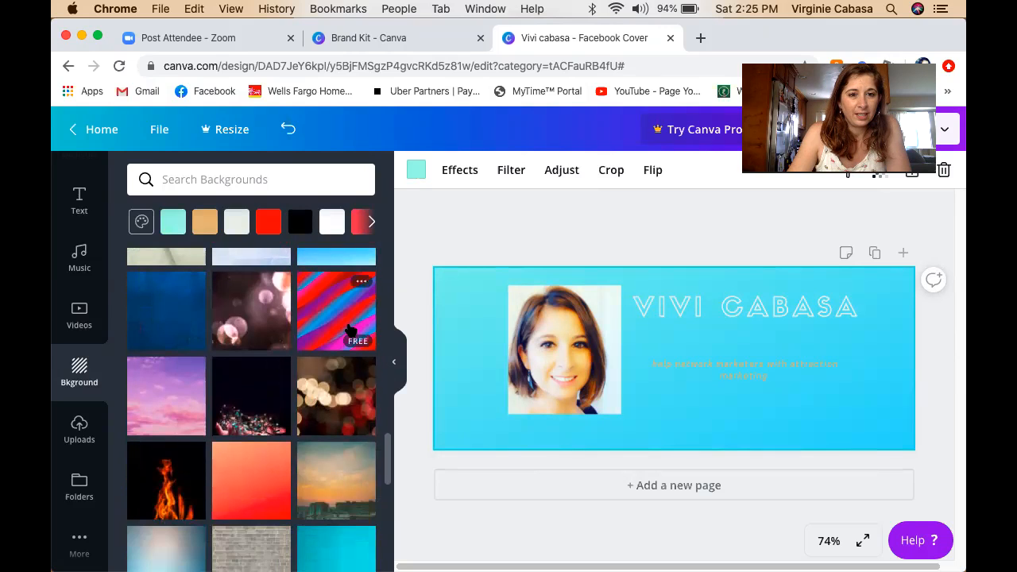
{"action": "left_click", "coordinate": [349, 330]}
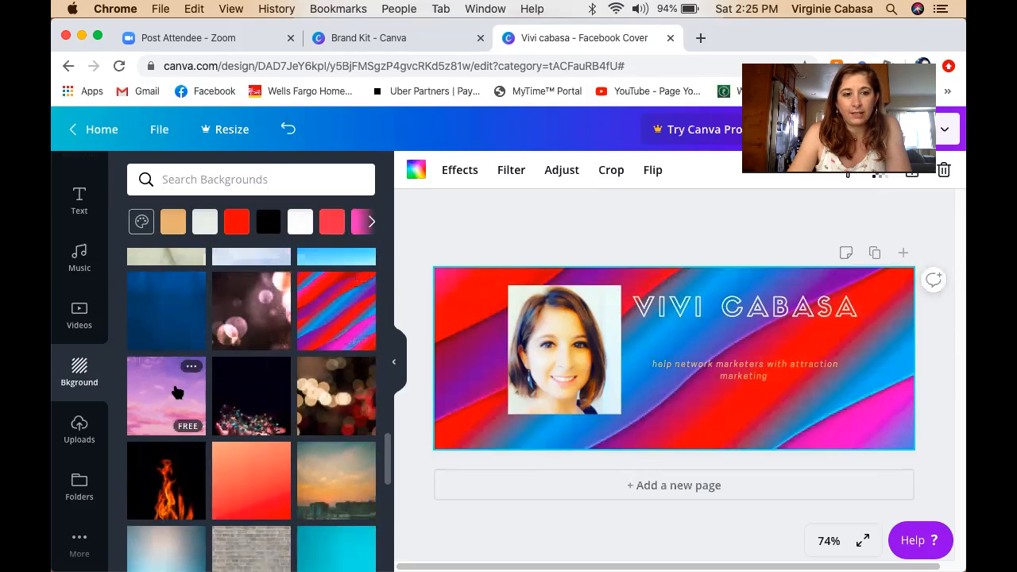
Try the ocean and pink confetti backgrounds, settling on the pink water-splash image.
{"action": "scroll", "coordinate": [268, 466], "scroll_direction": "down", "scroll_amount": 3}
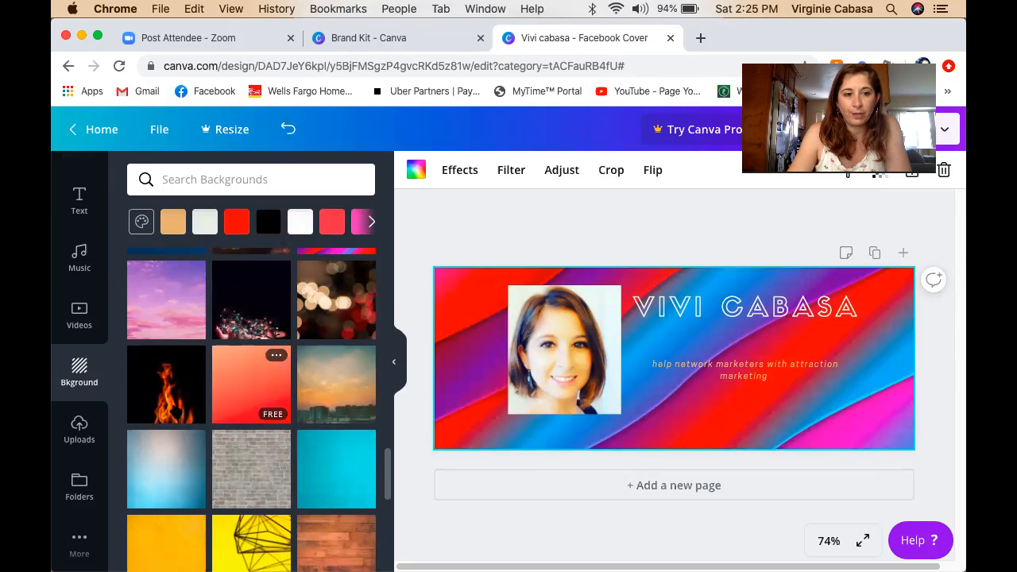
{"action": "scroll", "coordinate": [305, 453], "scroll_direction": "down", "scroll_amount": 3}
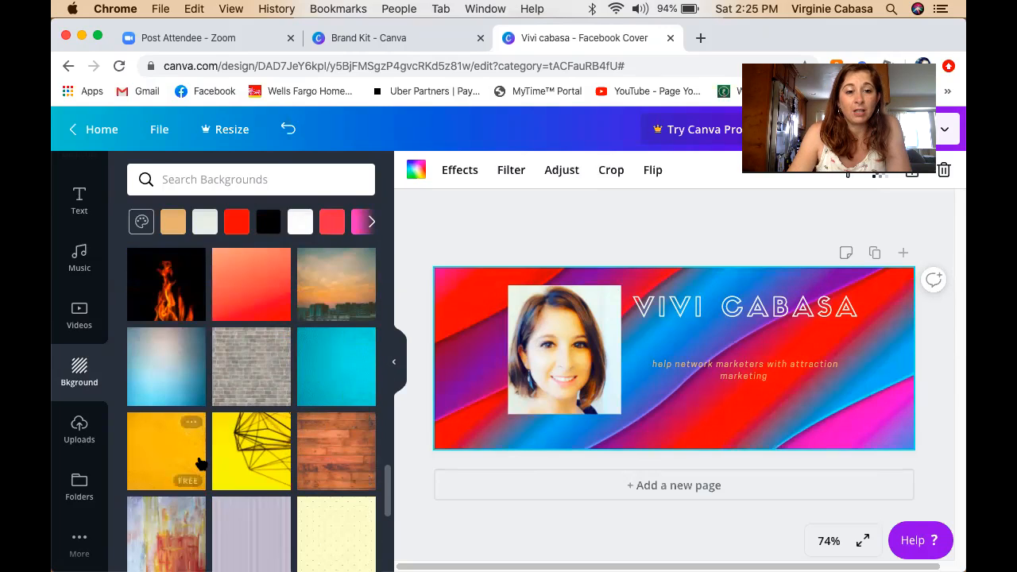
{"action": "scroll", "coordinate": [205, 461], "scroll_direction": "down", "scroll_amount": 3}
{"action": "scroll", "coordinate": [200, 464], "scroll_direction": "down", "scroll_amount": 3}
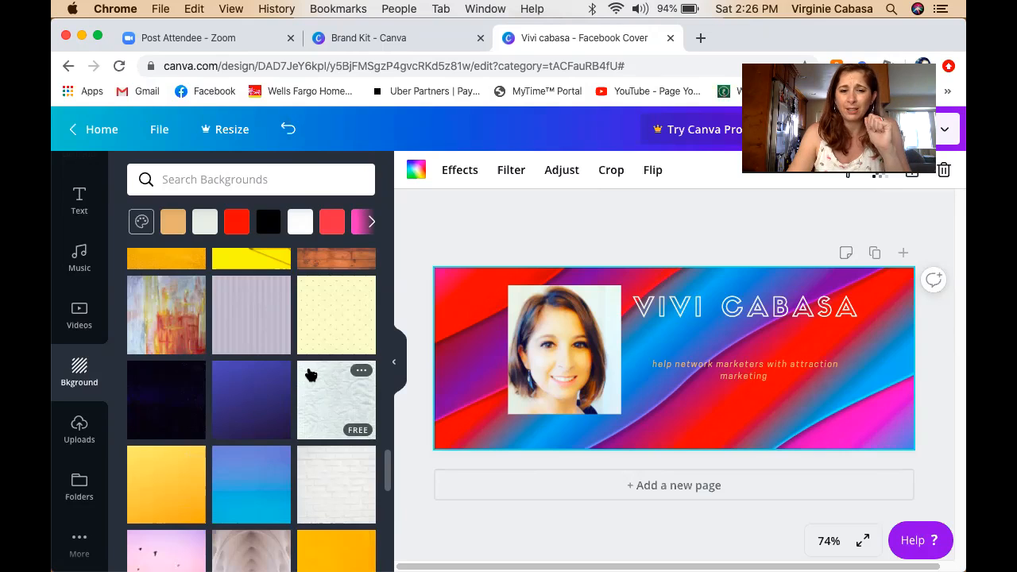
{"action": "scroll", "coordinate": [310, 374], "scroll_direction": "down", "scroll_amount": 3}
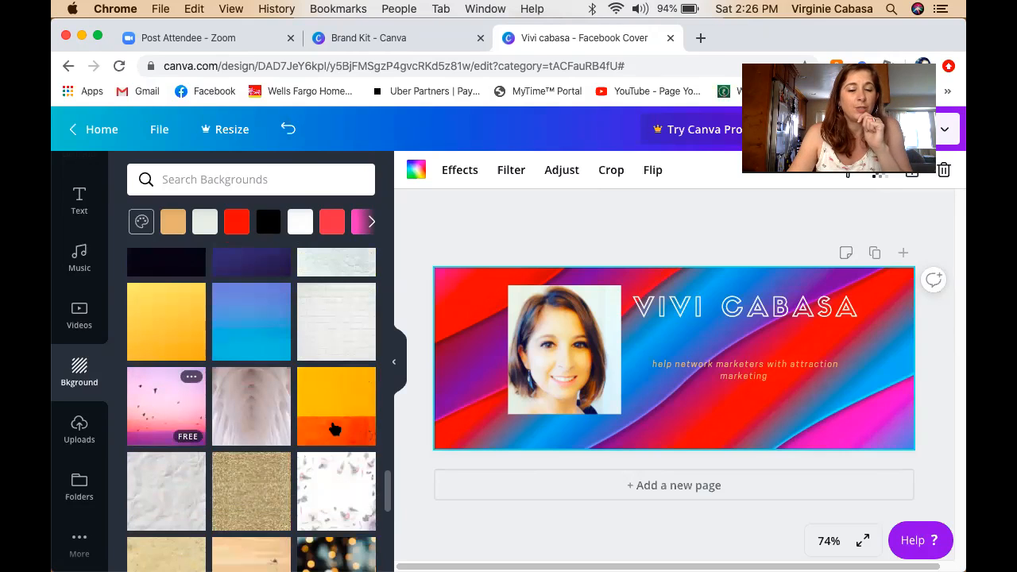
{"action": "scroll", "coordinate": [282, 431], "scroll_direction": "down", "scroll_amount": 3}
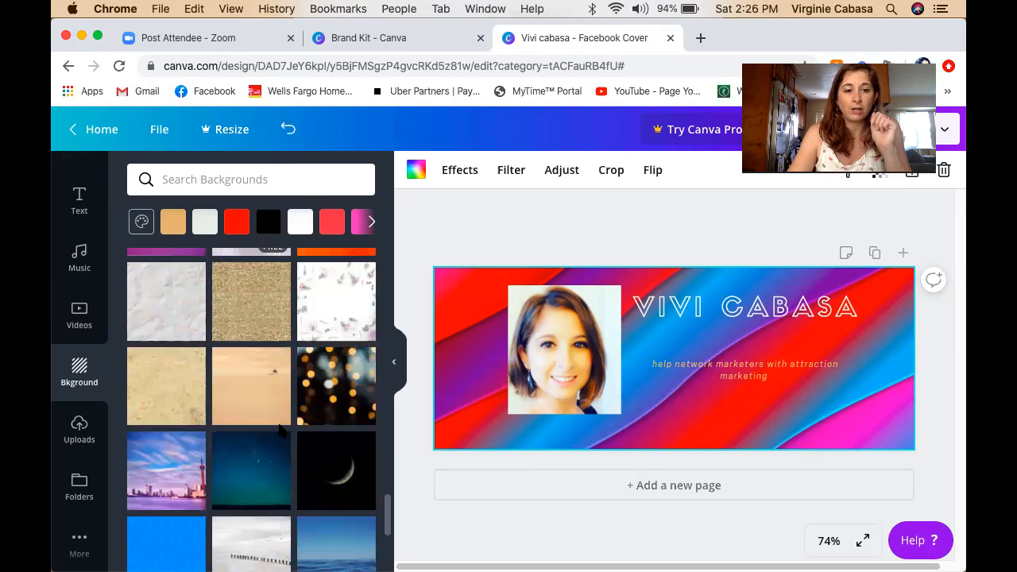
{"action": "scroll", "coordinate": [280, 430], "scroll_direction": "down", "scroll_amount": 2}
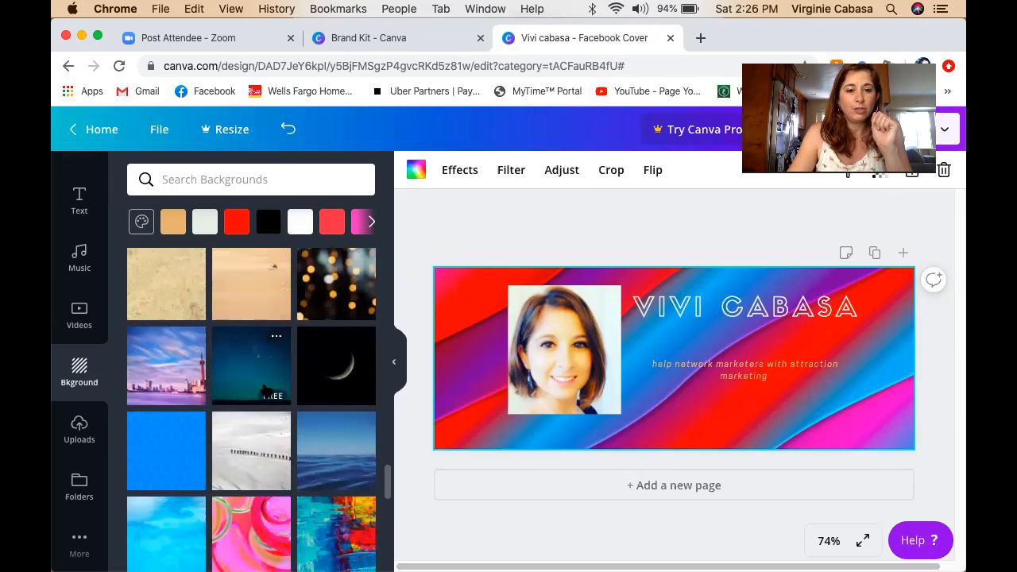
{"action": "left_click", "coordinate": [317, 453]}
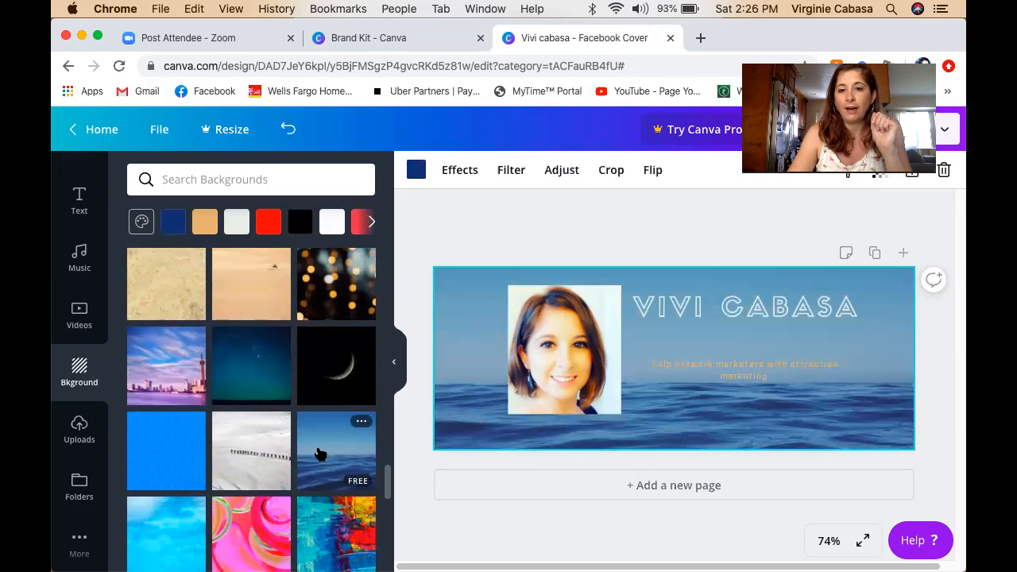
{"action": "scroll", "coordinate": [236, 446], "scroll_direction": "down", "scroll_amount": 3}
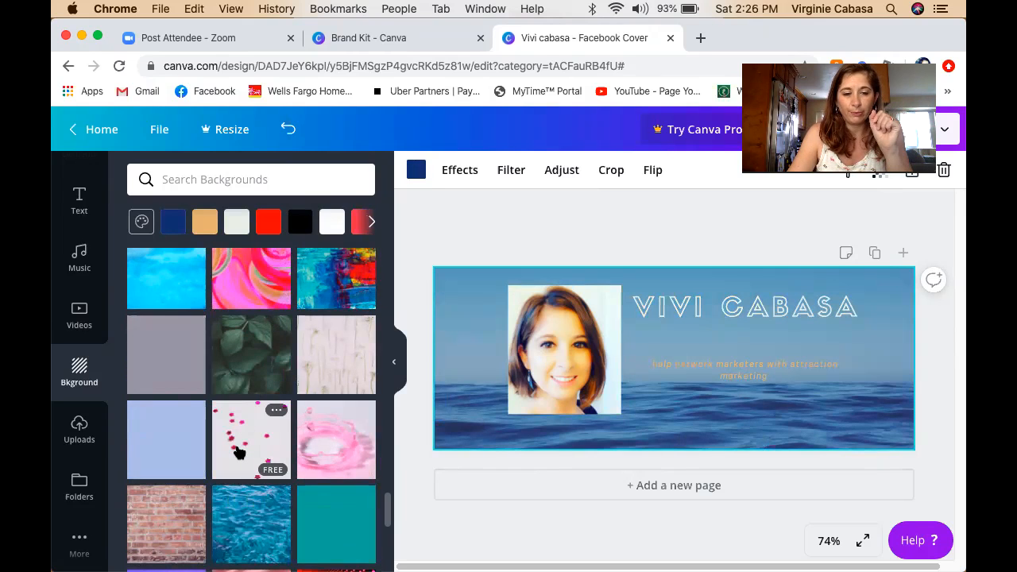
{"action": "left_click", "coordinate": [238, 452]}
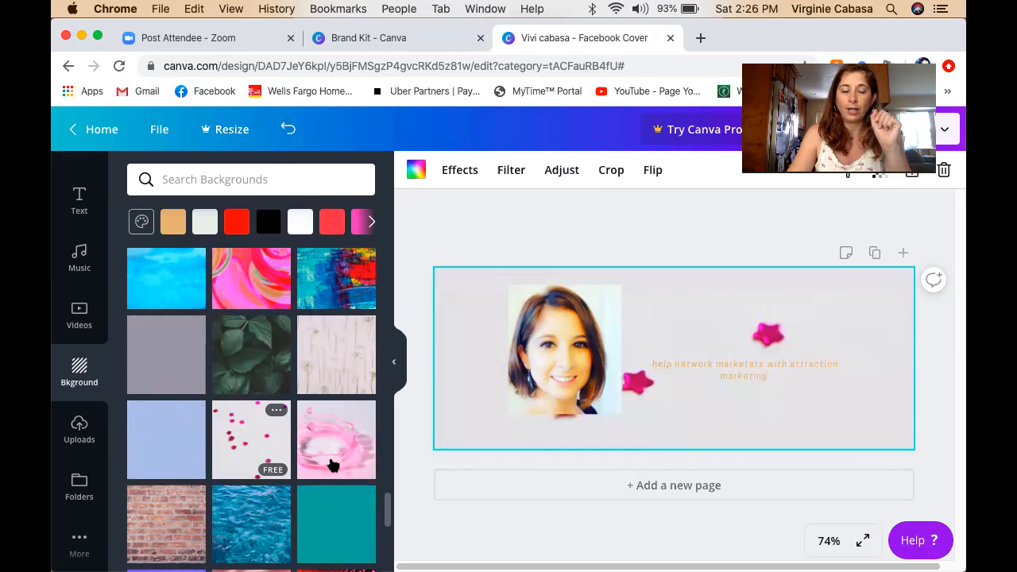
{"action": "left_click", "coordinate": [330, 459]}
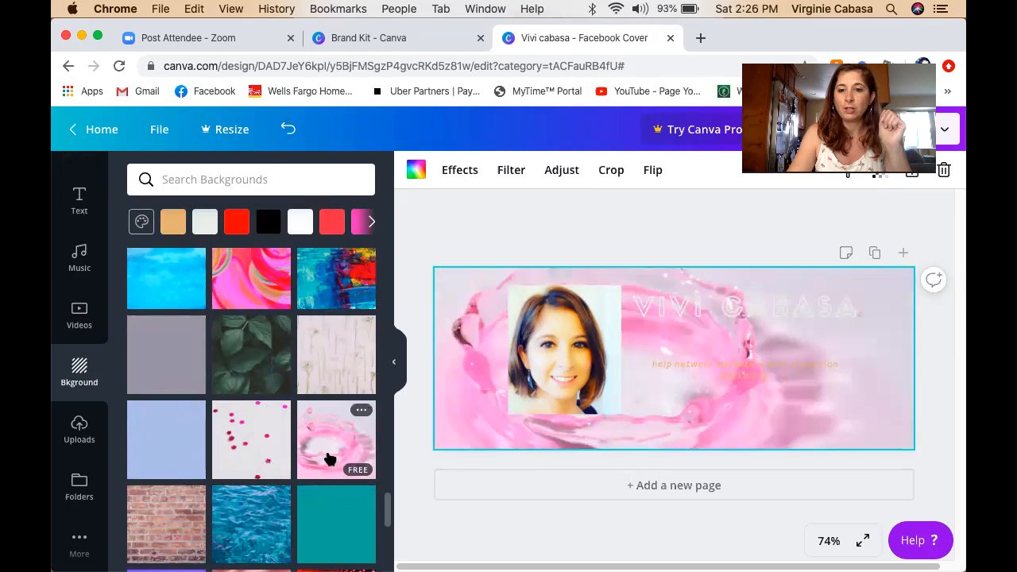
{"action": "scroll", "coordinate": [172, 472], "scroll_direction": "down", "scroll_amount": 3}
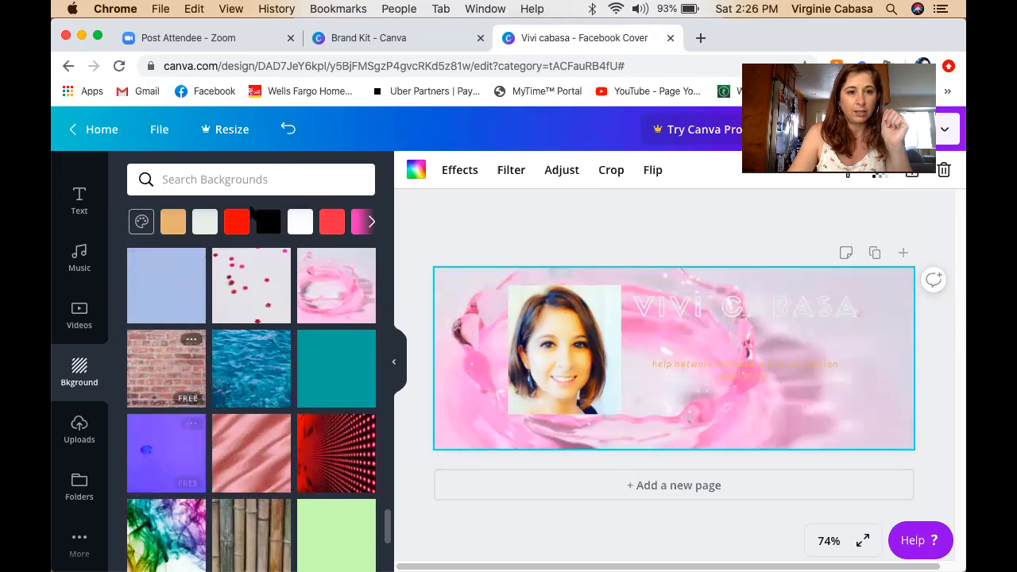
{"action": "left_click", "coordinate": [372, 222]}
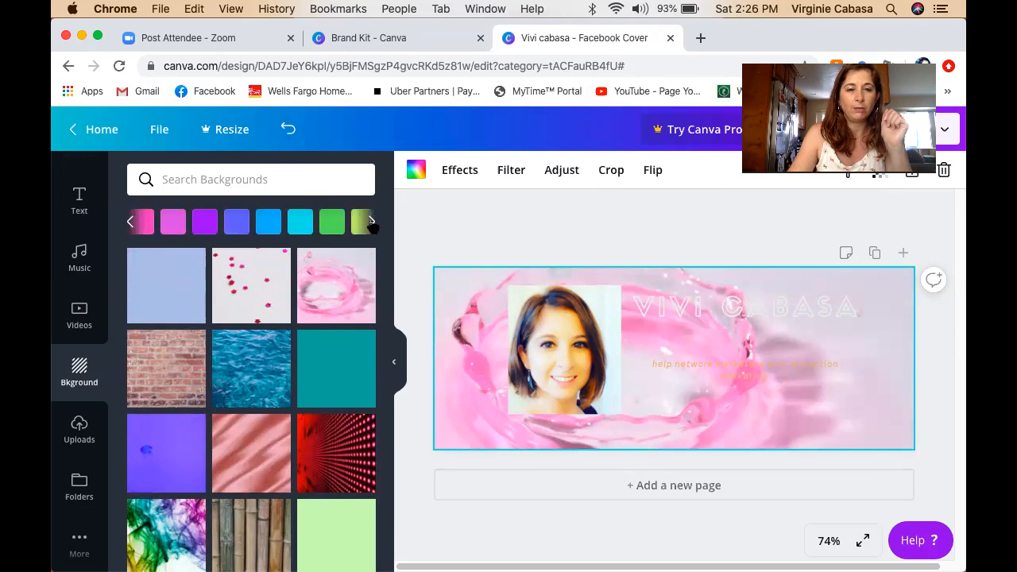
{"action": "left_click", "coordinate": [129, 223]}
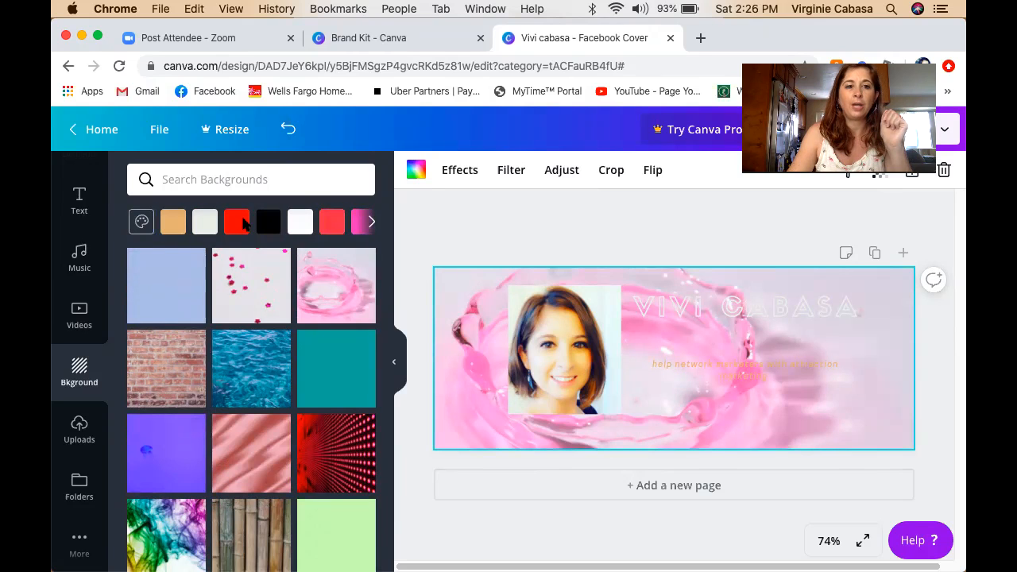
Set the background to a custom warm brown (#a6621a) using an orange hue.
{"action": "left_click", "coordinate": [176, 225]}
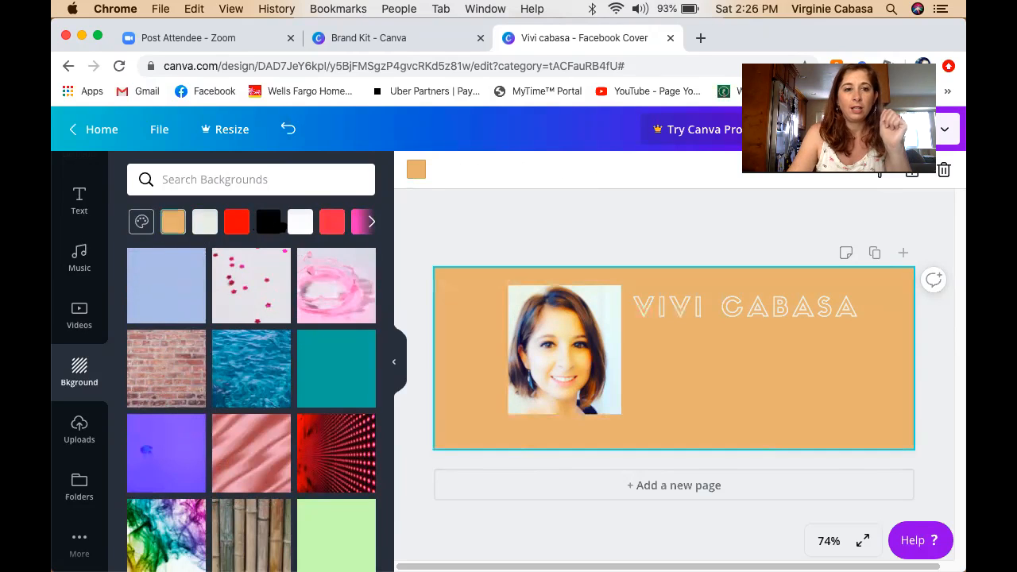
{"action": "left_click", "coordinate": [142, 222]}
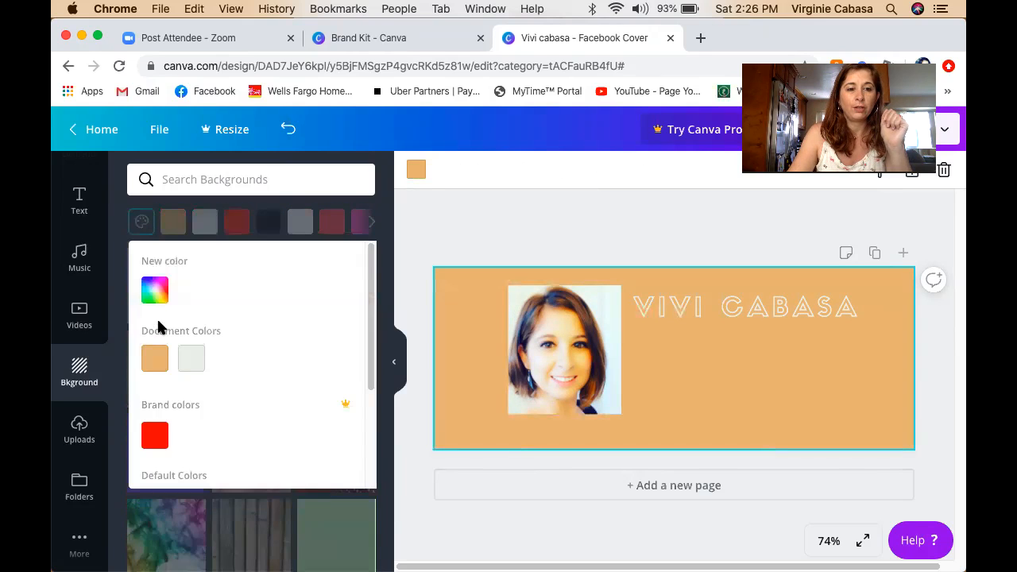
{"action": "scroll", "coordinate": [171, 384], "scroll_direction": "down", "scroll_amount": 3}
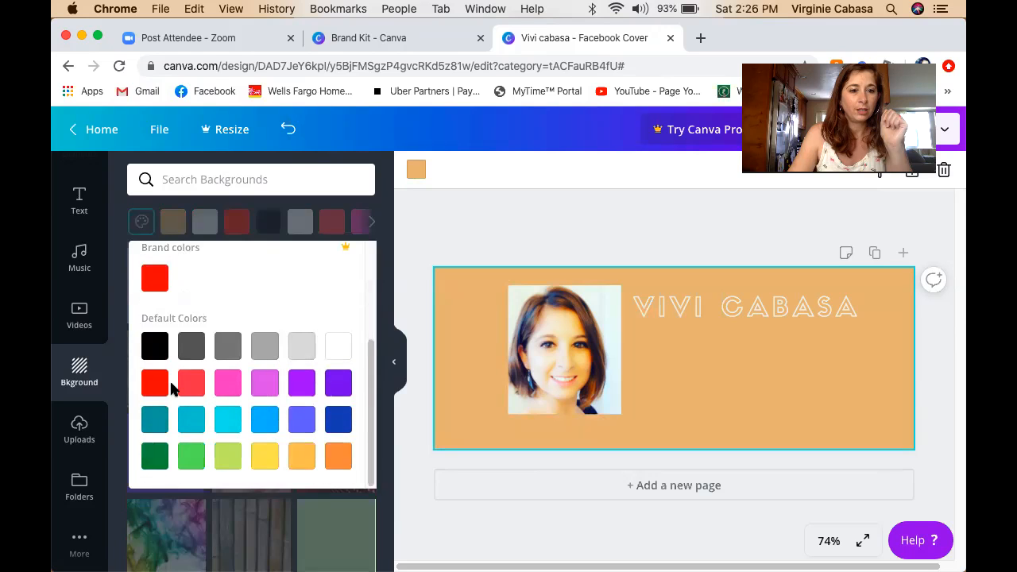
{"action": "scroll", "coordinate": [175, 377], "scroll_direction": "up", "scroll_amount": 3}
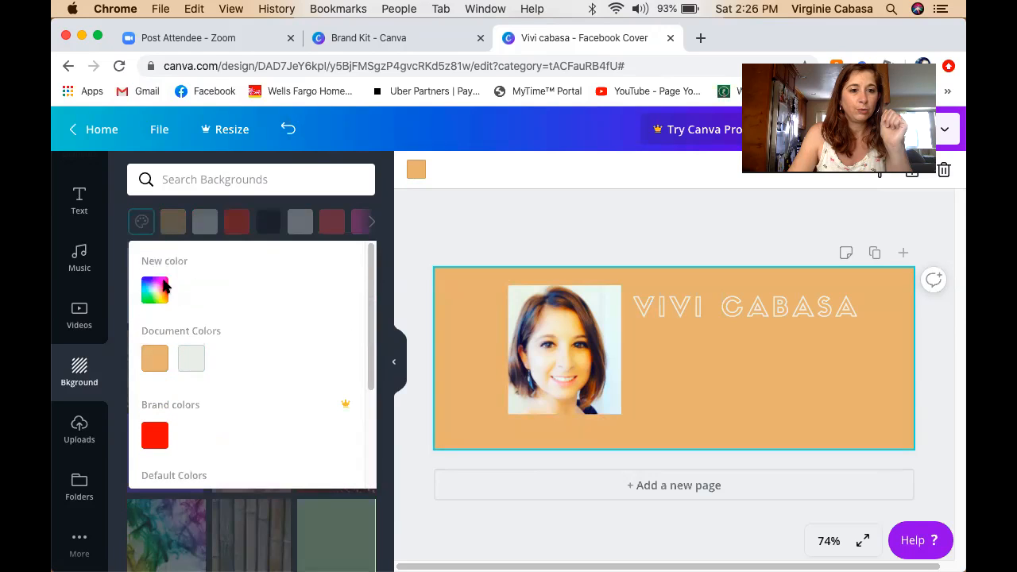
{"action": "left_click", "coordinate": [151, 286]}
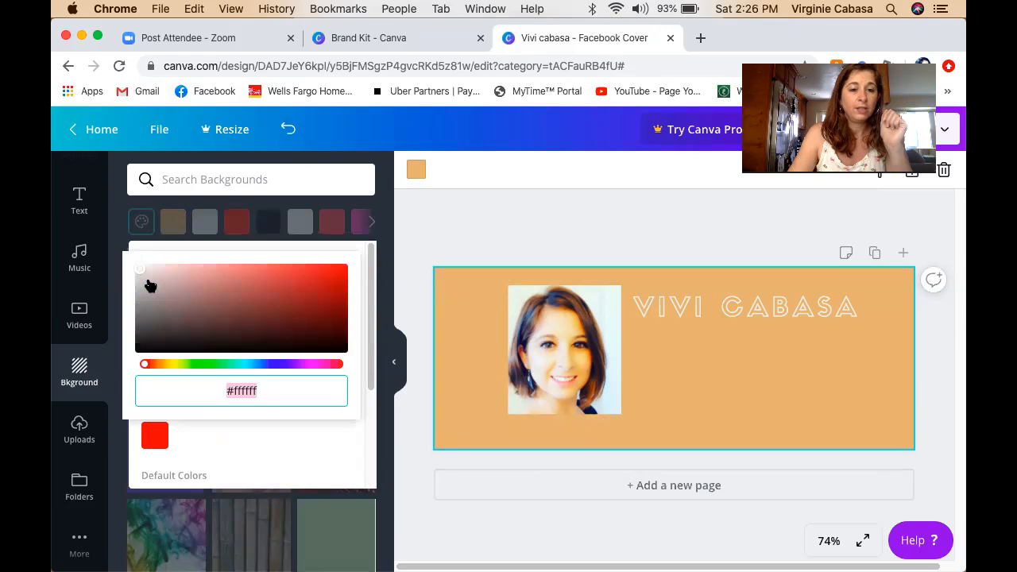
{"action": "left_click", "coordinate": [168, 365]}
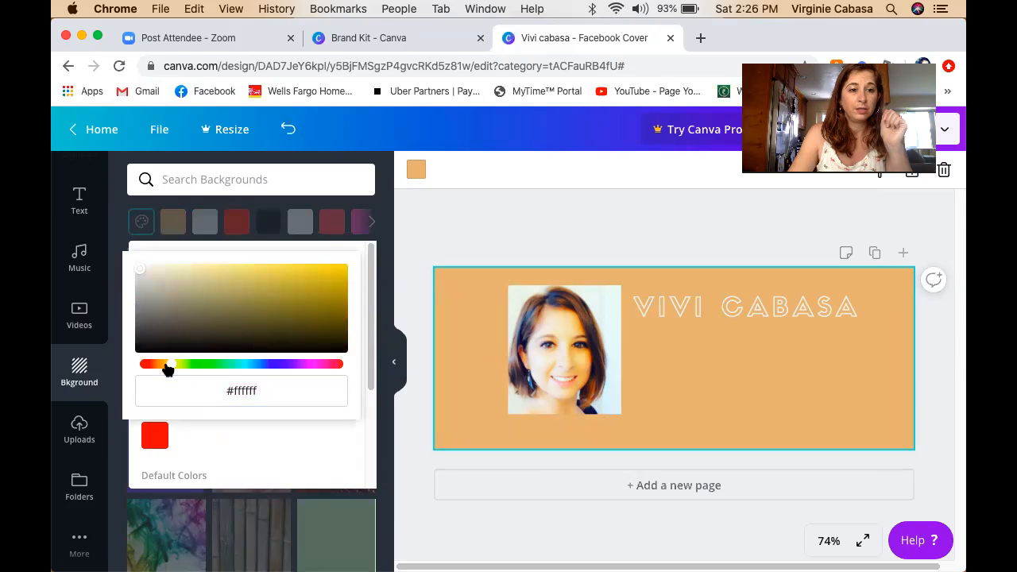
{"action": "left_click_drag", "start_coordinate": [170, 369], "coordinate": [161, 365]}
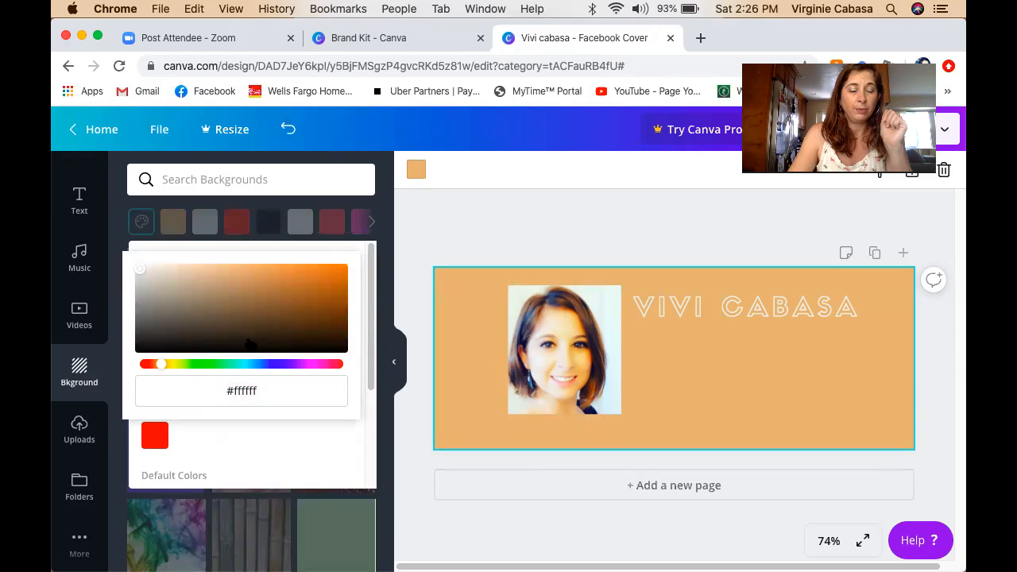
{"action": "left_click", "coordinate": [293, 325]}
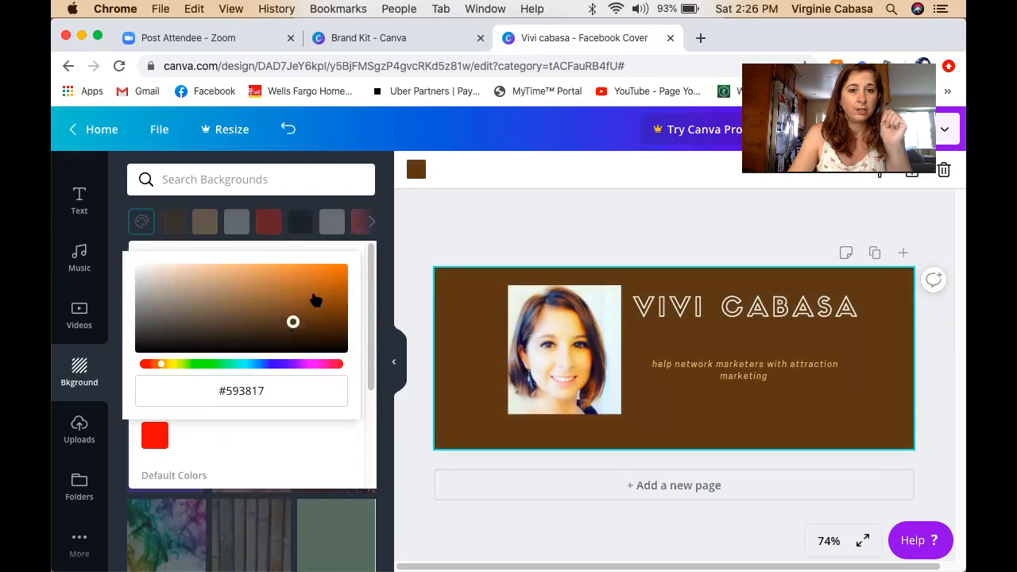
{"action": "left_click", "coordinate": [314, 296]}
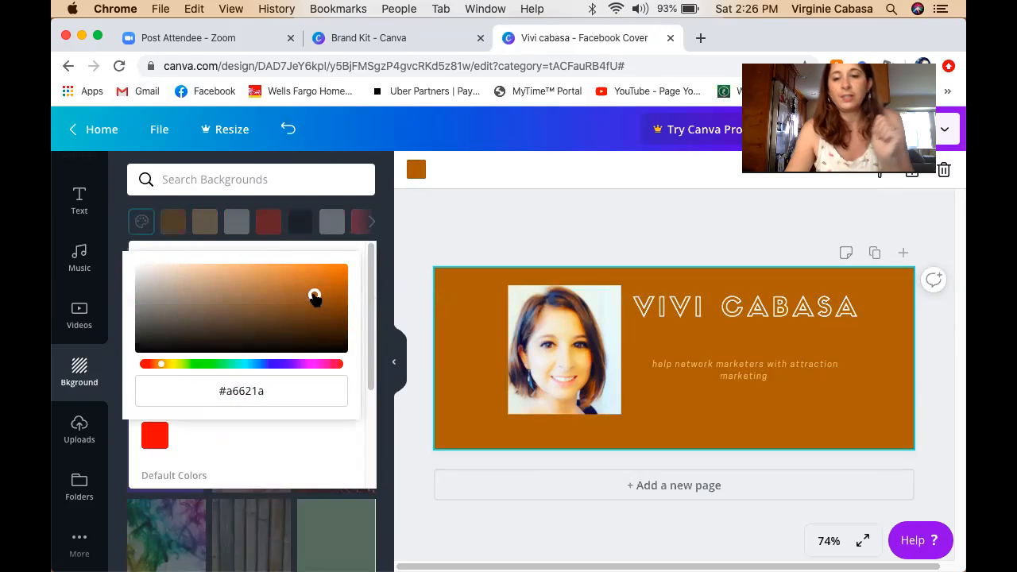
{"action": "left_click", "coordinate": [387, 242]}
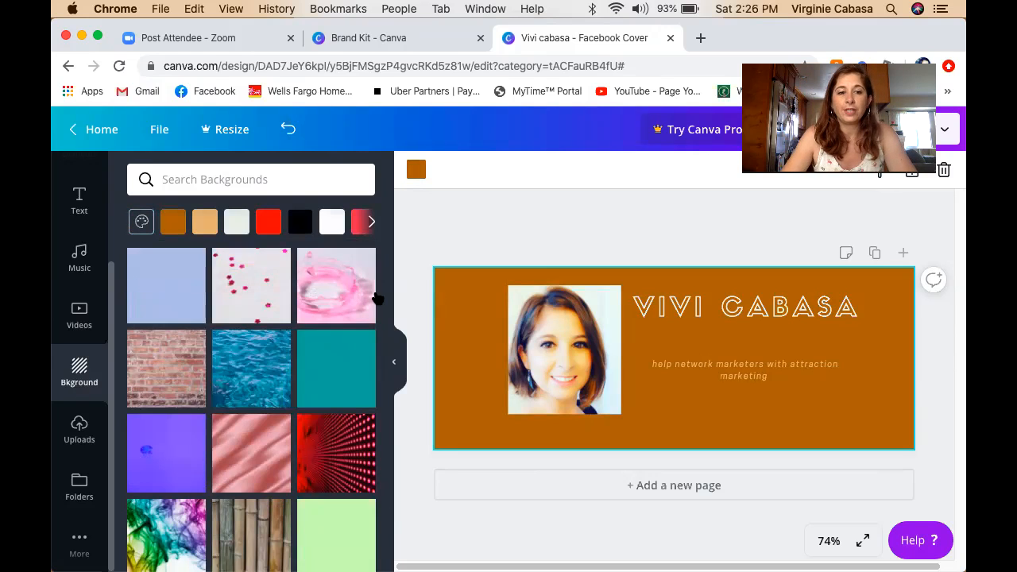
{"action": "scroll", "coordinate": [230, 274], "scroll_direction": "up", "scroll_amount": 2}
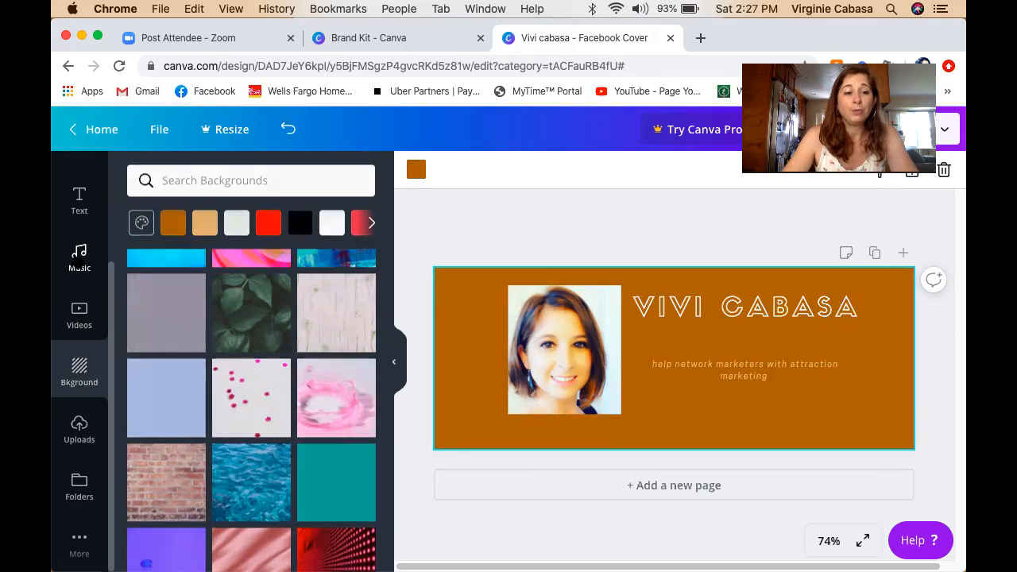
Pass through the Music library, then bring up Canva's heading and subheading text options.
{"action": "left_click", "coordinate": [78, 263]}
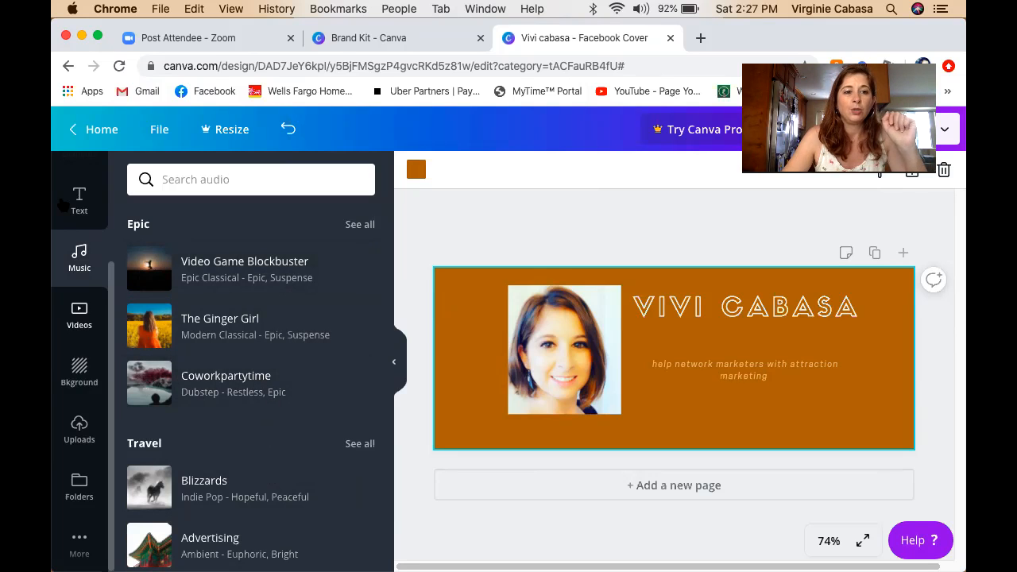
{"action": "left_click", "coordinate": [87, 220]}
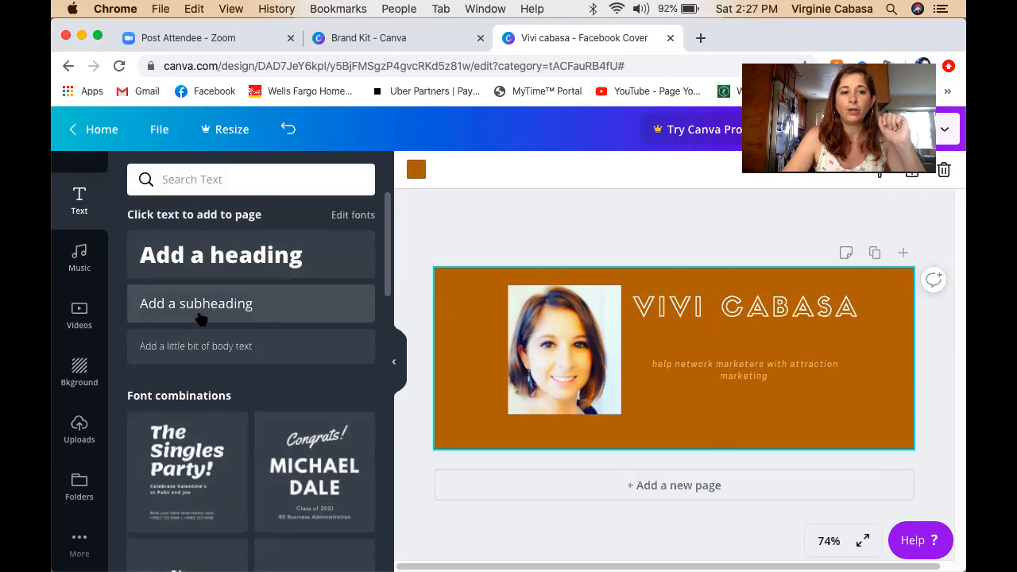
Add a subheading text box and replace its placeholder with 'Coach'.
{"action": "left_click", "coordinate": [253, 315]}
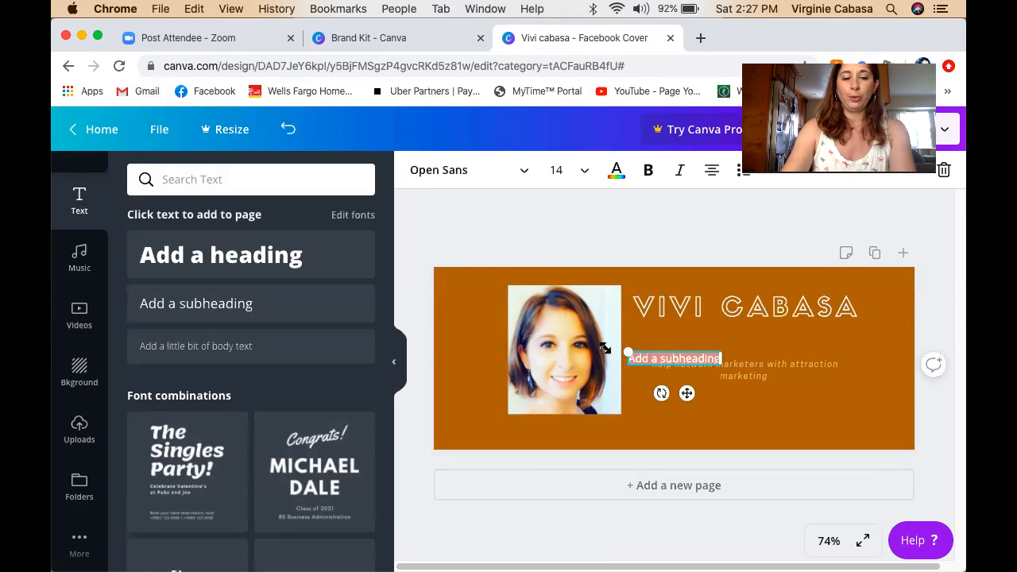
{"action": "key", "text": "BackSpace"}
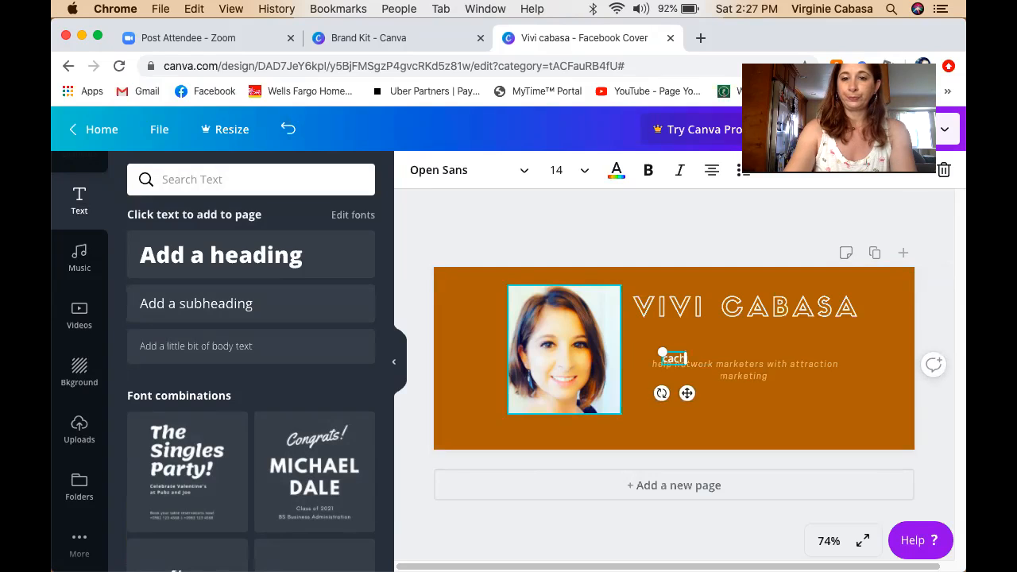
{"action": "type", "text": "Coach"}
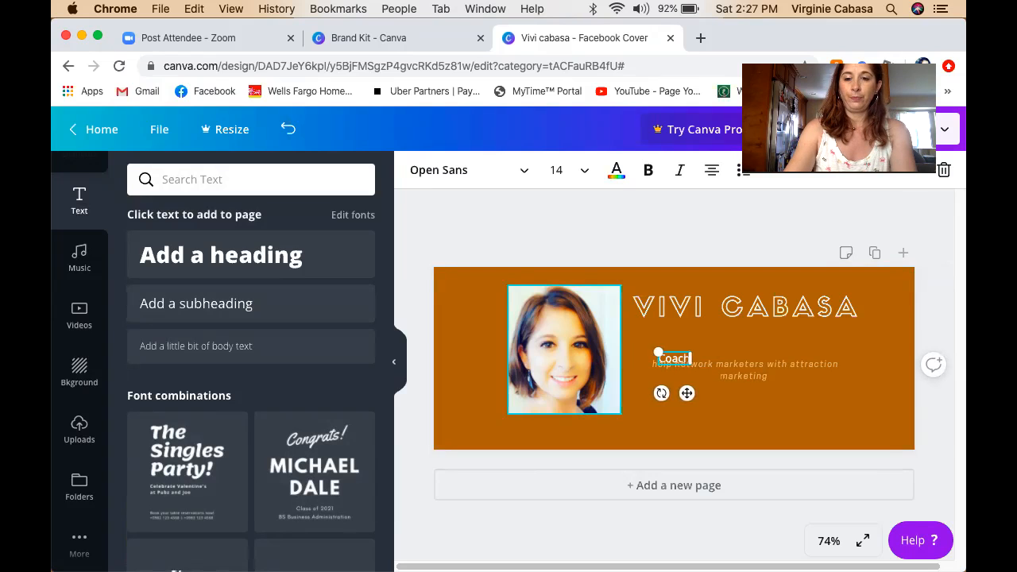
{"action": "key", "text": "BackSpace"}
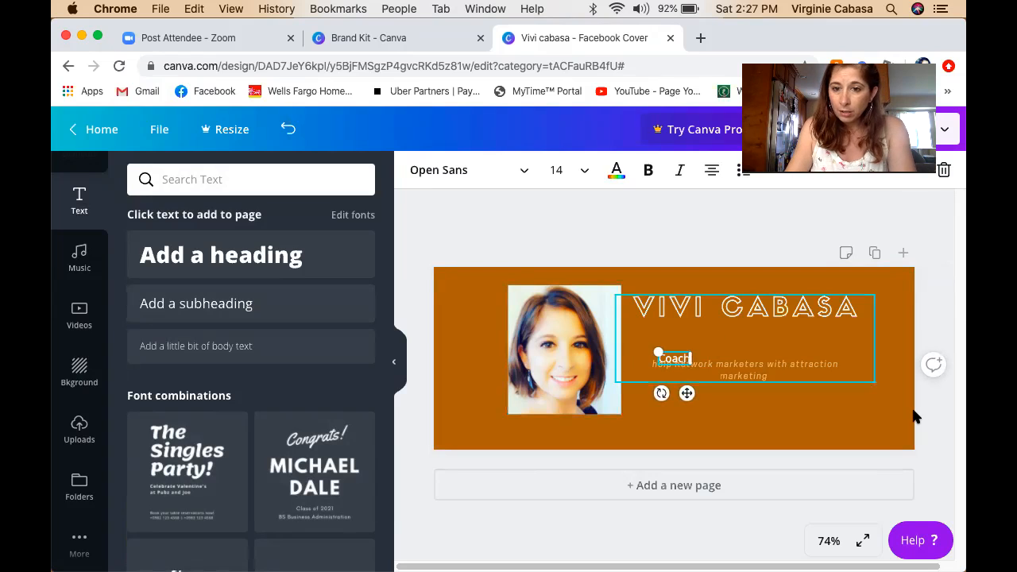
{"action": "left_click", "coordinate": [693, 362]}
{"action": "left_click", "coordinate": [682, 359]}
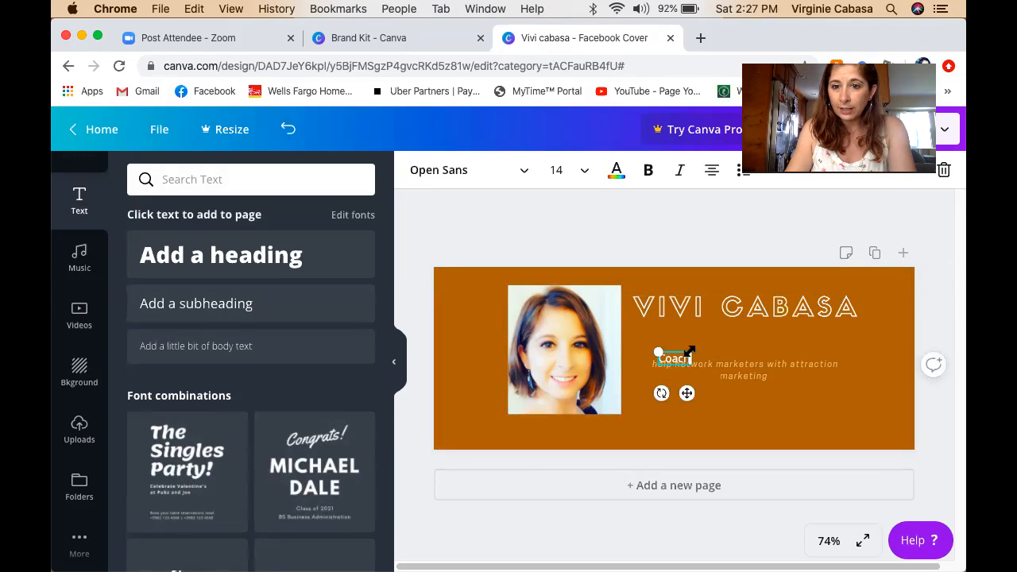
{"action": "left_click_drag", "start_coordinate": [703, 348], "coordinate": [633, 329]}
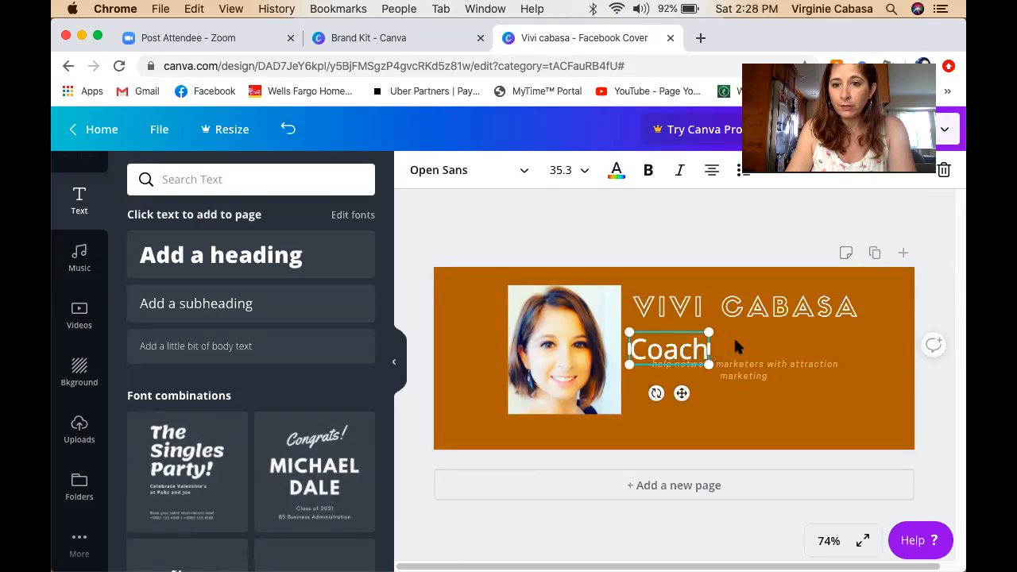
{"action": "left_click", "coordinate": [735, 346]}
{"action": "left_click", "coordinate": [693, 348]}
{"action": "left_click_drag", "start_coordinate": [670, 353], "coordinate": [729, 341]}
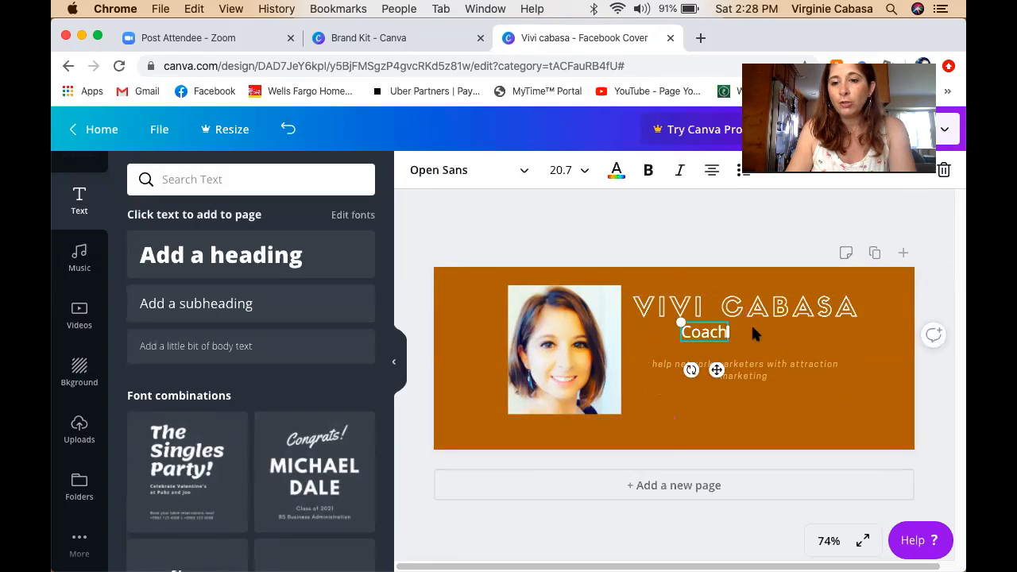
{"action": "left_click", "coordinate": [753, 329]}
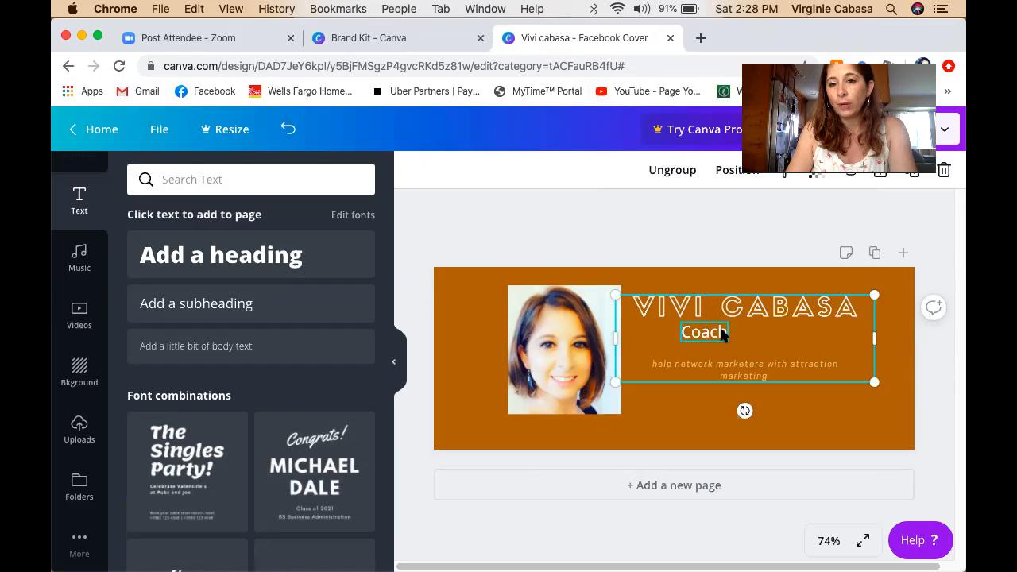
{"action": "left_click_drag", "start_coordinate": [727, 332], "coordinate": [732, 335]}
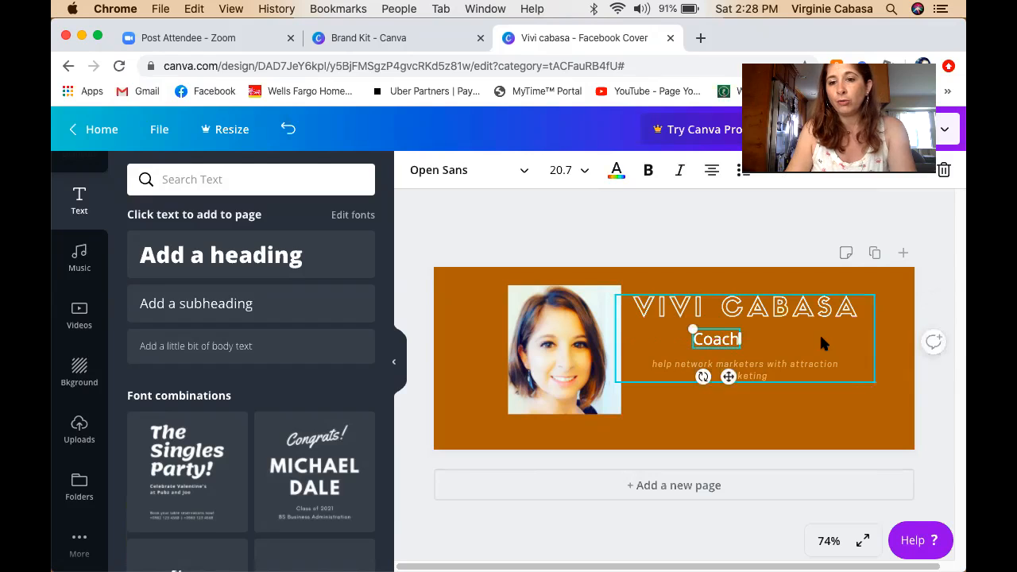
{"action": "left_click", "coordinate": [819, 338]}
{"action": "left_click", "coordinate": [838, 436]}
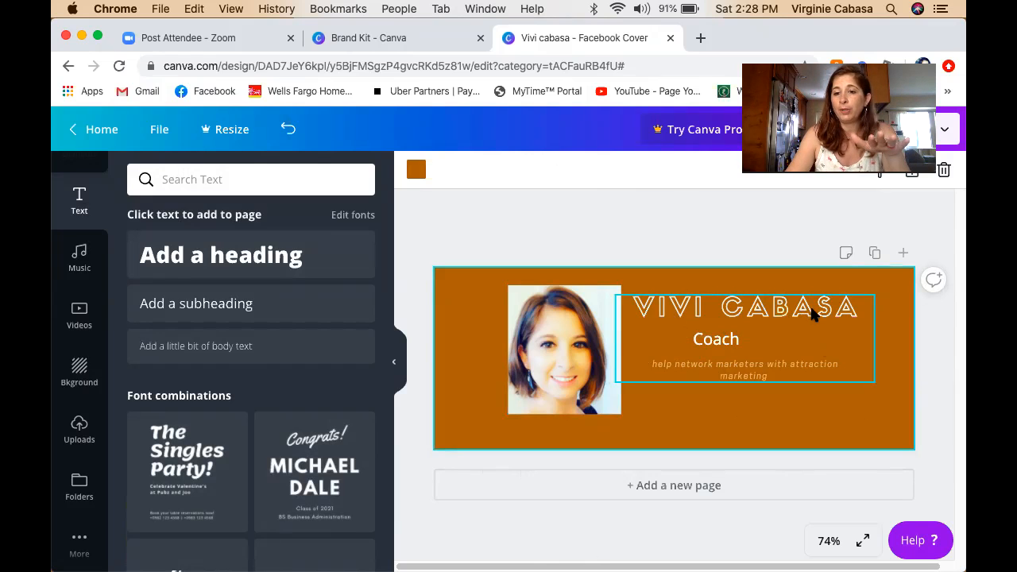
{"action": "left_click", "coordinate": [791, 318]}
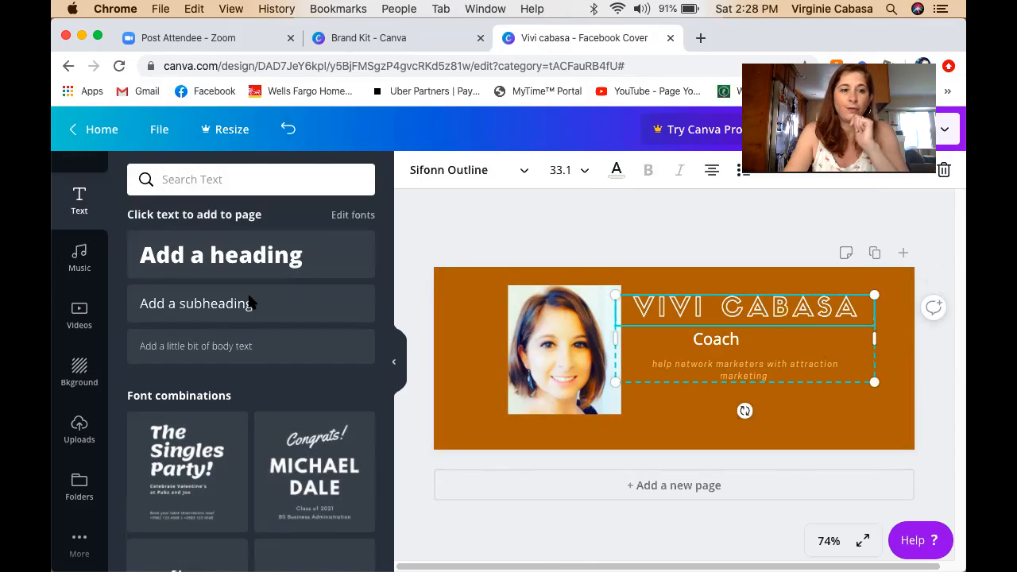
Show the Elements library scrolled back up to the Recently Used brush-stroke shapes.
{"action": "scroll", "coordinate": [87, 252], "scroll_direction": "up", "scroll_amount": 3}
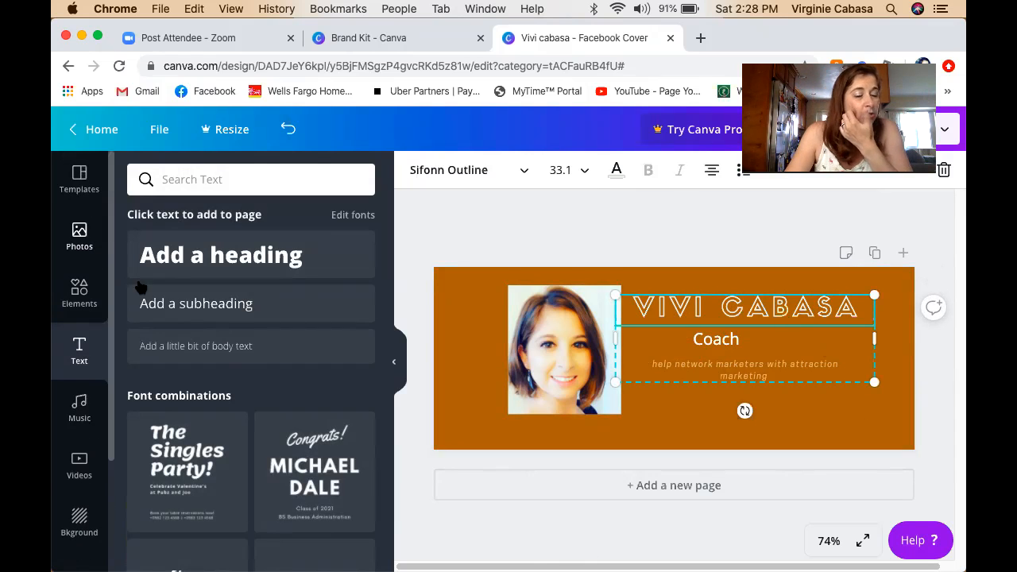
{"action": "left_click", "coordinate": [88, 305]}
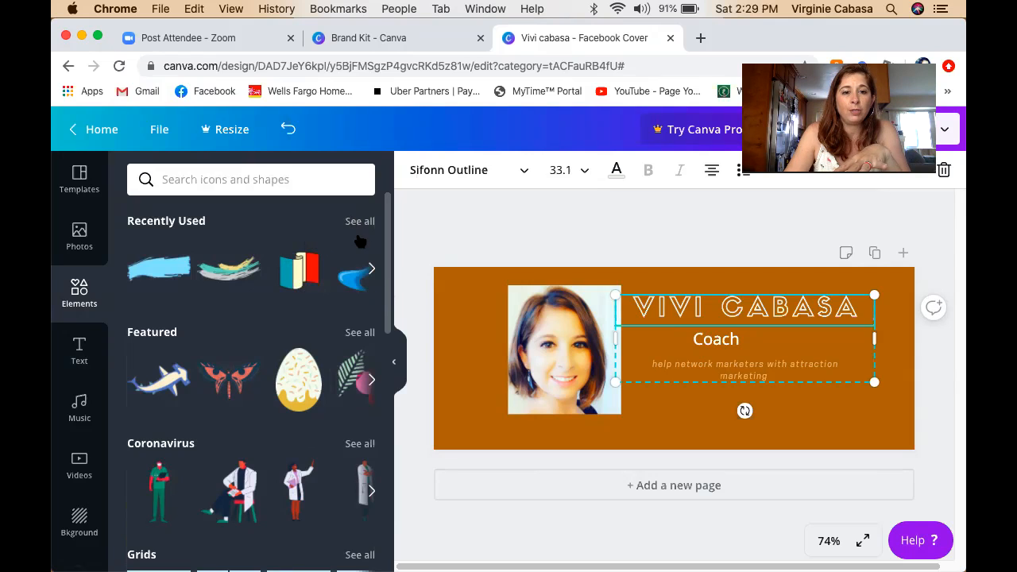
{"action": "scroll", "coordinate": [382, 269], "scroll_direction": "down", "scroll_amount": 5}
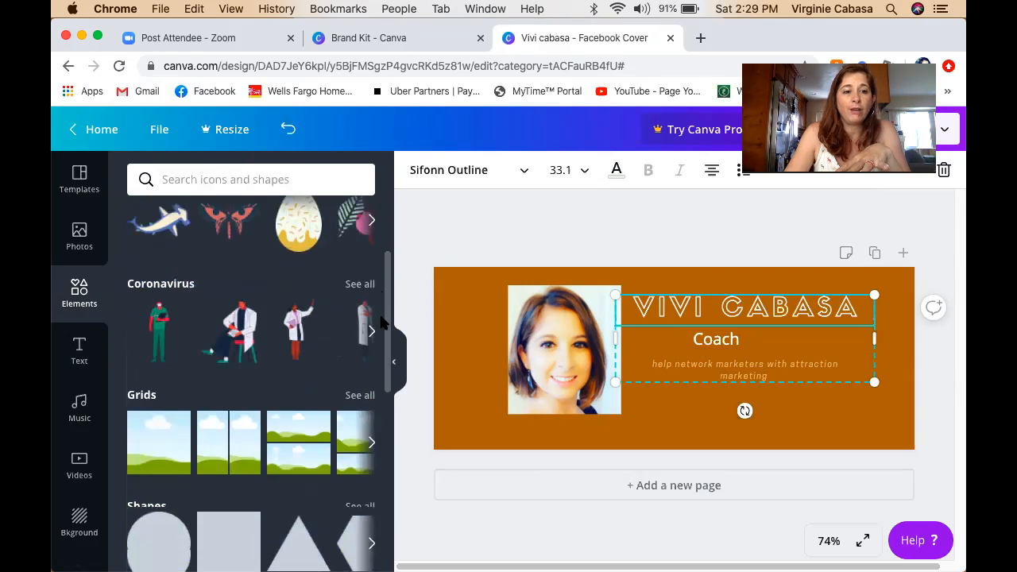
{"action": "scroll", "coordinate": [388, 366], "scroll_direction": "up", "scroll_amount": 3}
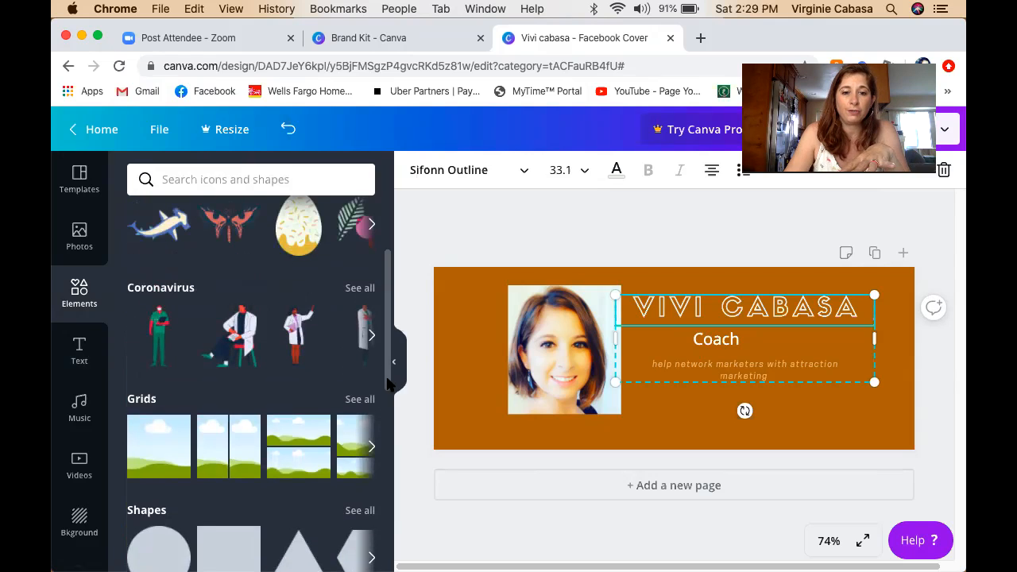
{"action": "scroll", "coordinate": [406, 394], "scroll_direction": "down", "scroll_amount": 4}
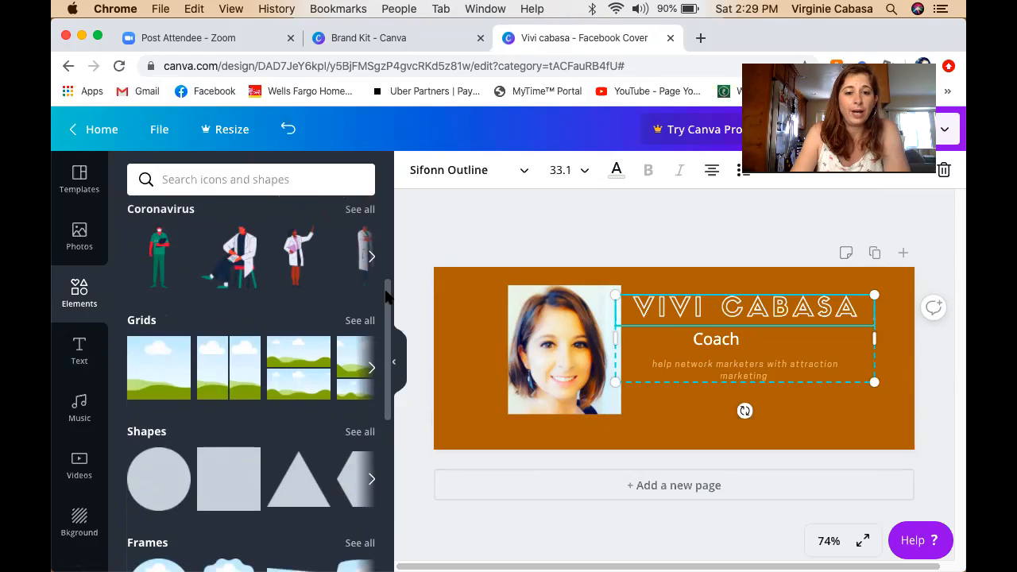
{"action": "scroll", "coordinate": [387, 349], "scroll_direction": "down", "scroll_amount": 8}
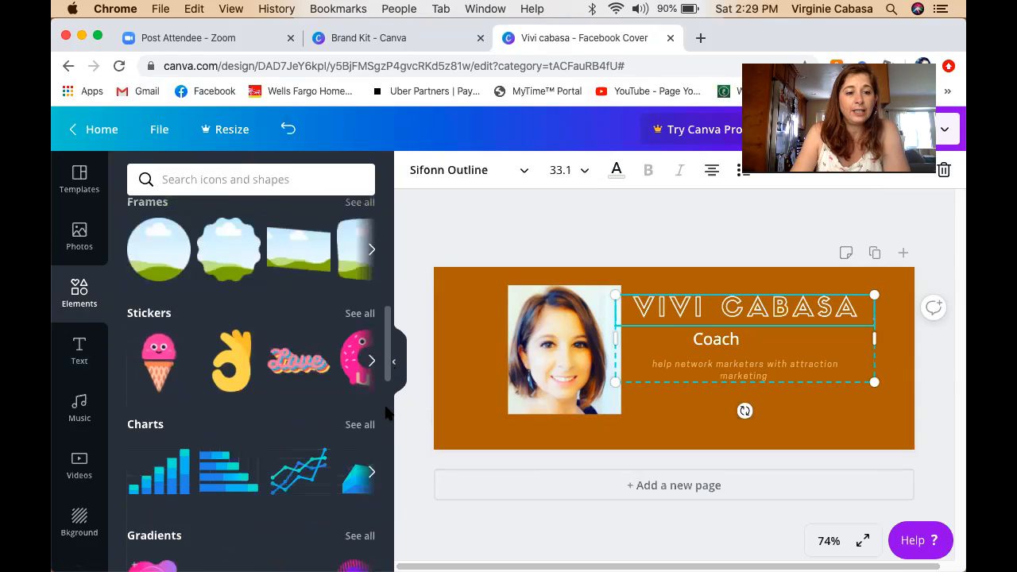
{"action": "scroll", "coordinate": [379, 433], "scroll_direction": "down", "scroll_amount": 7}
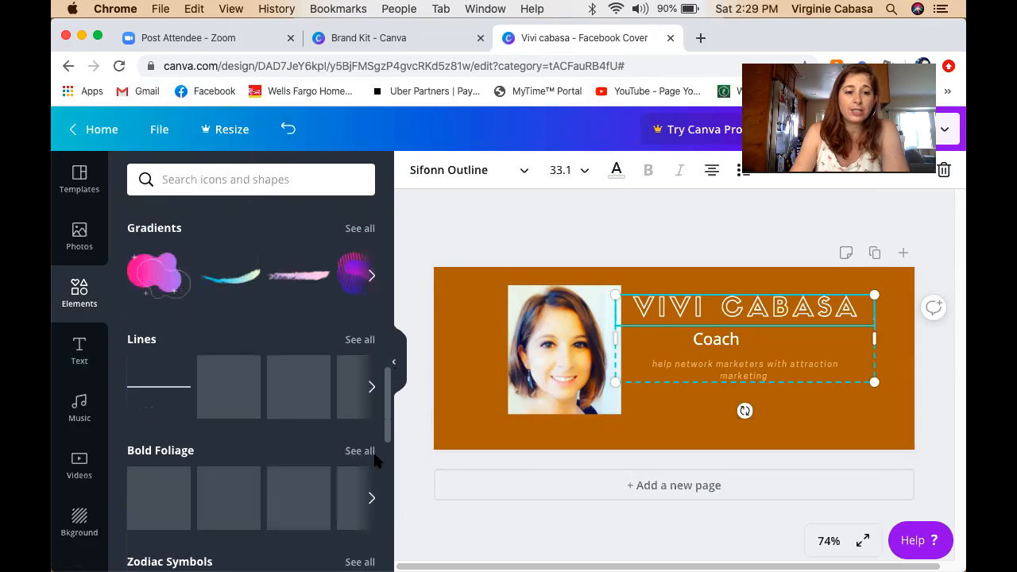
{"action": "scroll", "coordinate": [370, 468], "scroll_direction": "down", "scroll_amount": 2}
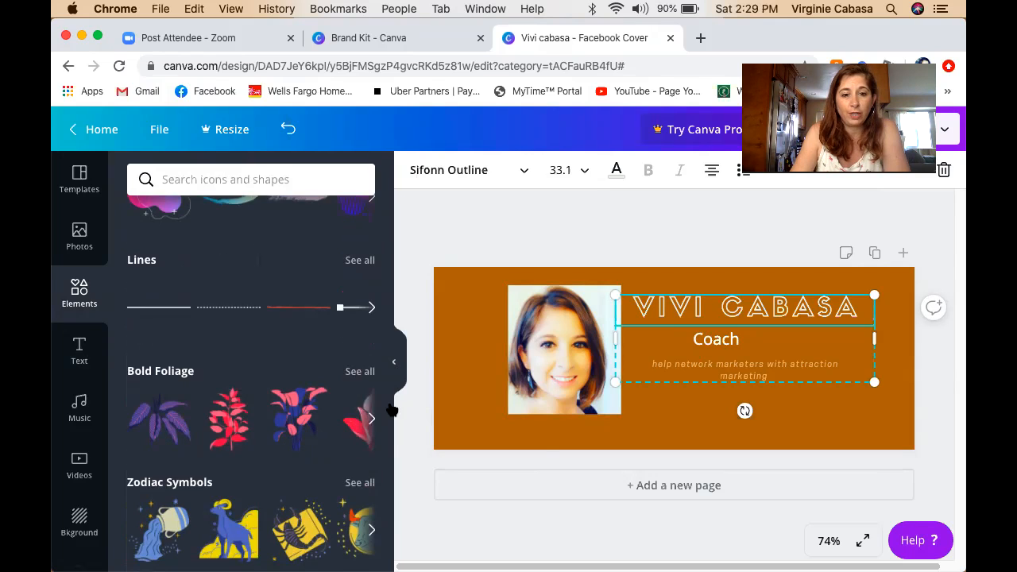
{"action": "left_click_drag", "start_coordinate": [387, 406], "coordinate": [402, 221]}
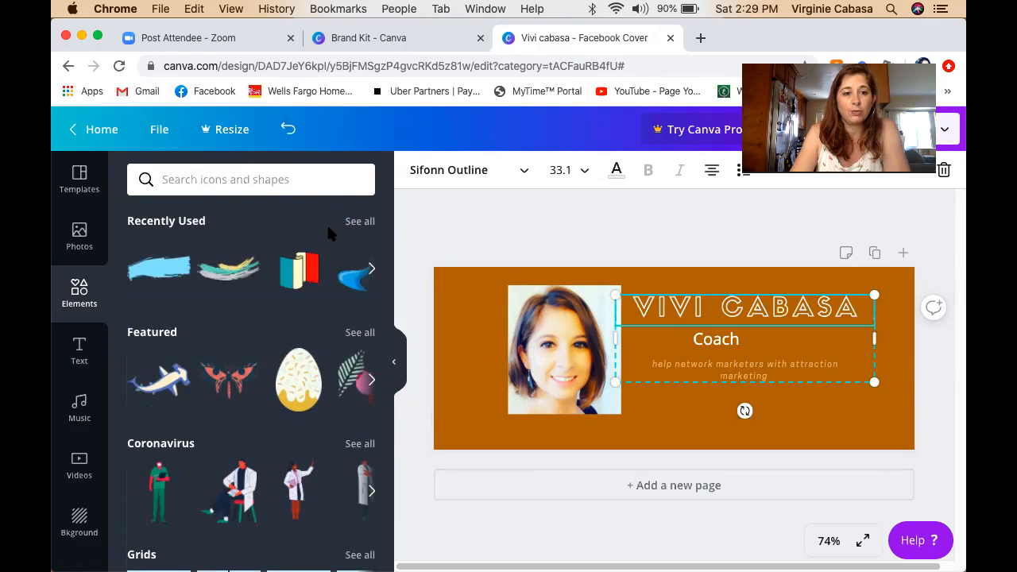
Add the blue Recently Used brush stroke, shrink it, and place it below the tagline at lower right.
{"action": "left_click", "coordinate": [162, 271]}
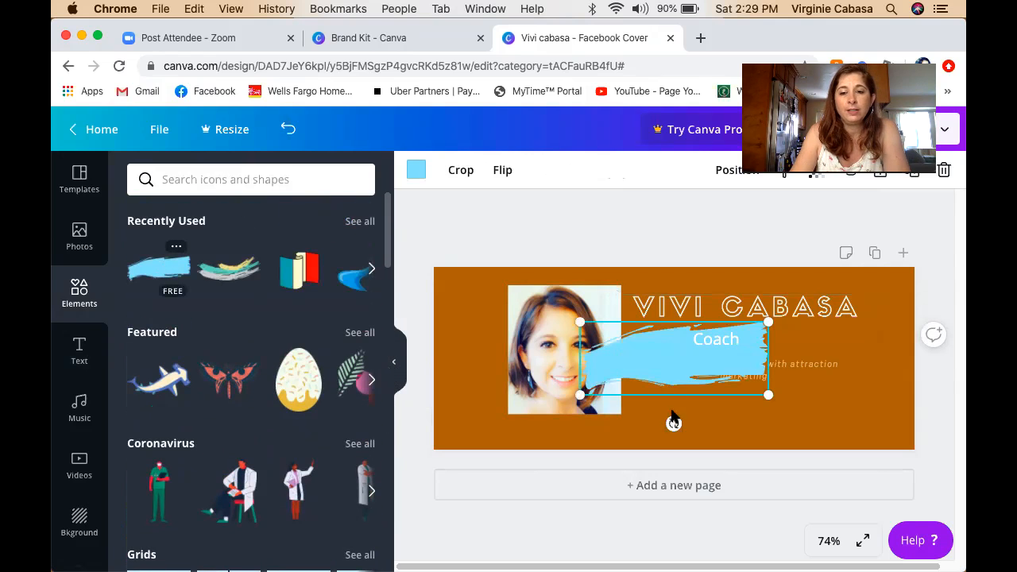
{"action": "mouse_move", "coordinate": [641, 343]}
{"action": "left_mouse_down"}
{"action": "mouse_move", "coordinate": [676, 355]}
{"action": "mouse_move", "coordinate": [651, 348]}
{"action": "left_mouse_up"}
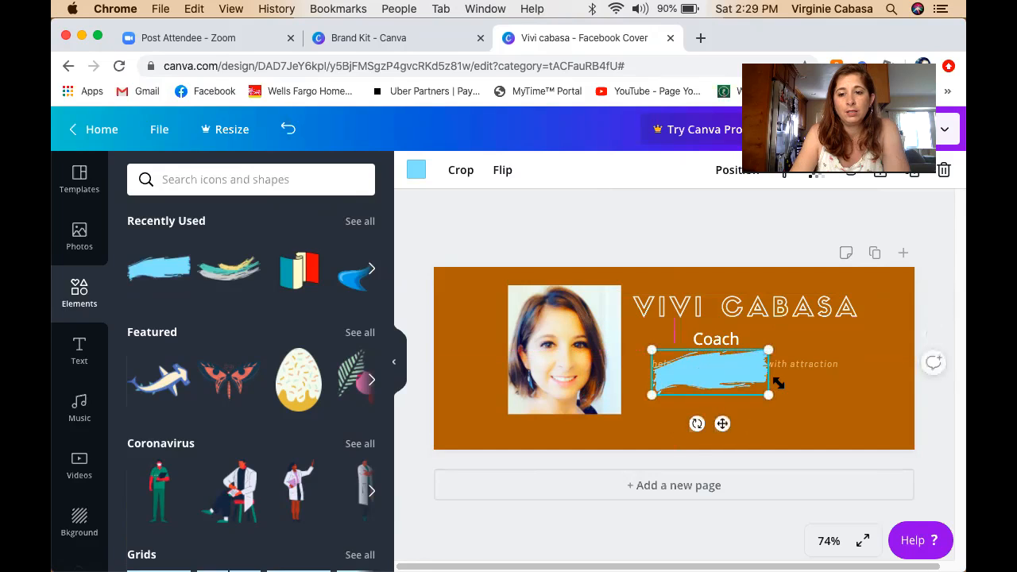
{"action": "left_click", "coordinate": [803, 382]}
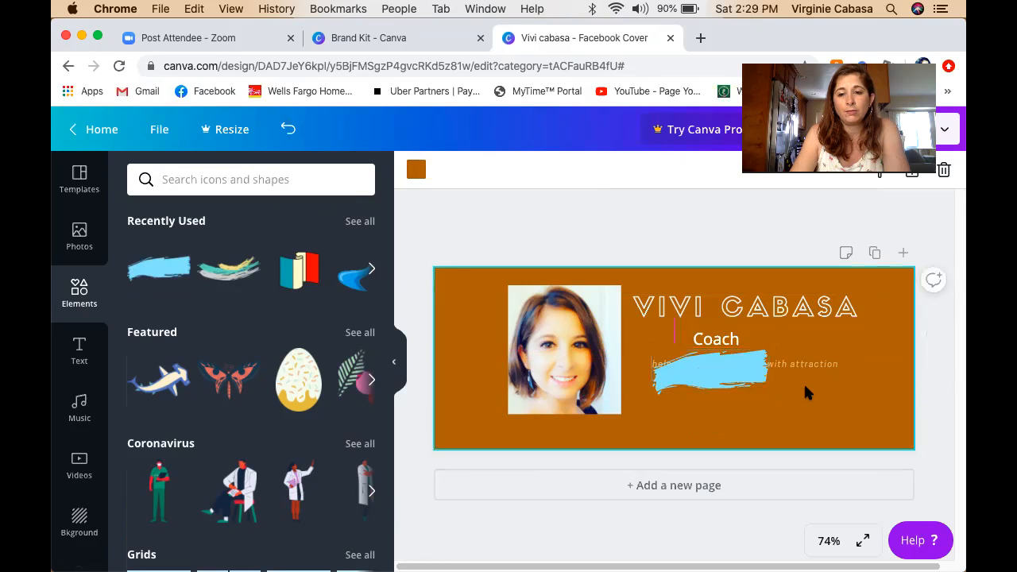
{"action": "left_click", "coordinate": [716, 372]}
{"action": "mouse_move", "coordinate": [832, 414]}
{"action": "left_mouse_down"}
{"action": "mouse_move", "coordinate": [806, 411]}
{"action": "mouse_move", "coordinate": [819, 417]}
{"action": "mouse_move", "coordinate": [814, 426]}
{"action": "left_mouse_up"}
{"action": "left_click", "coordinate": [717, 386]}
{"action": "left_click_drag", "start_coordinate": [760, 406], "coordinate": [779, 404]}
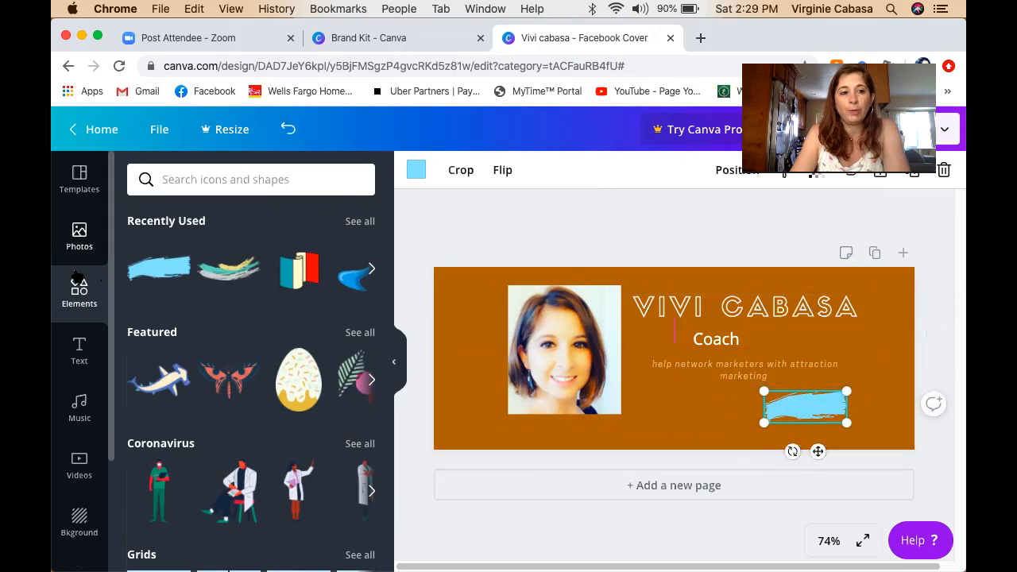
{"action": "left_click", "coordinate": [80, 350]}
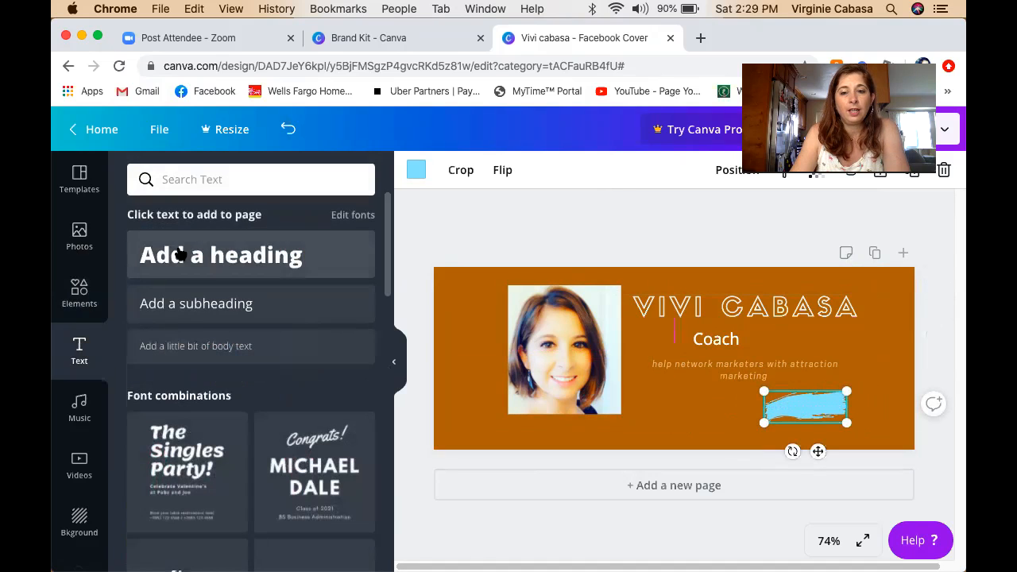
Add a heading reading 'V.C' and move it onto the blue brush stroke.
{"action": "left_click", "coordinate": [181, 254]}
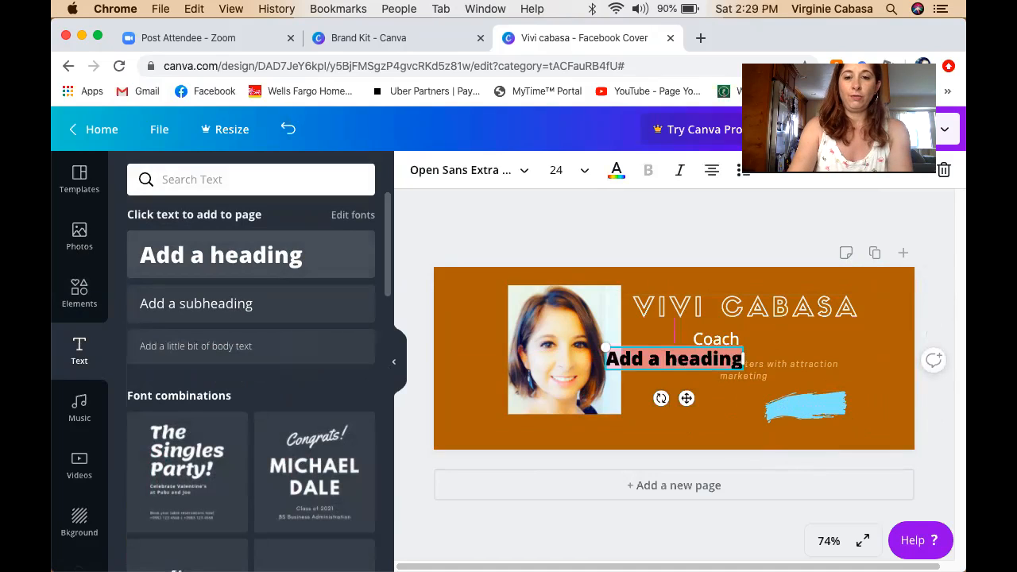
{"action": "type", "text": "V.C"}
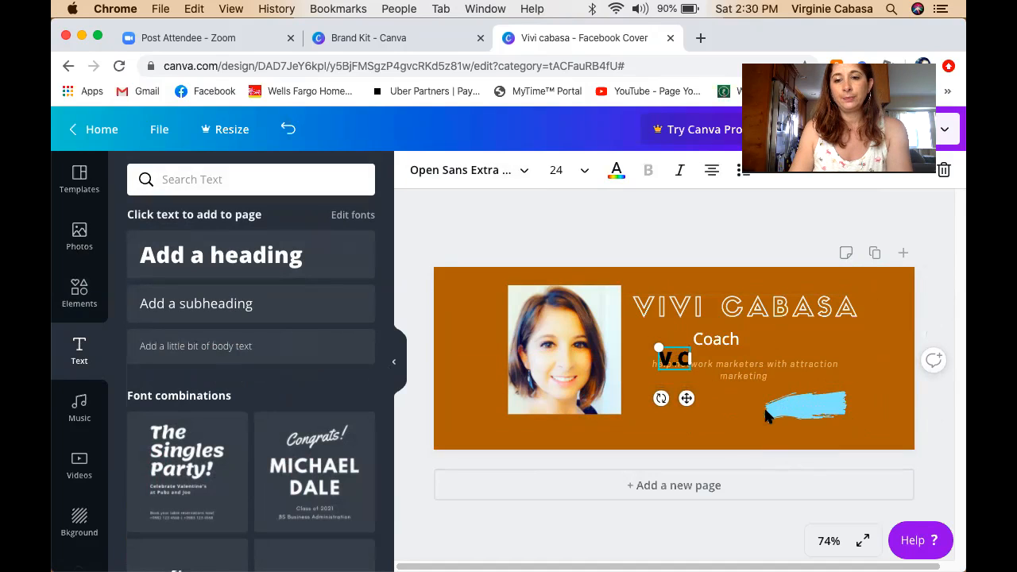
{"action": "left_click", "coordinate": [705, 410]}
{"action": "mouse_move", "coordinate": [675, 364]}
{"action": "left_mouse_down"}
{"action": "mouse_move", "coordinate": [781, 388]}
{"action": "mouse_move", "coordinate": [807, 410]}
{"action": "left_mouse_up"}
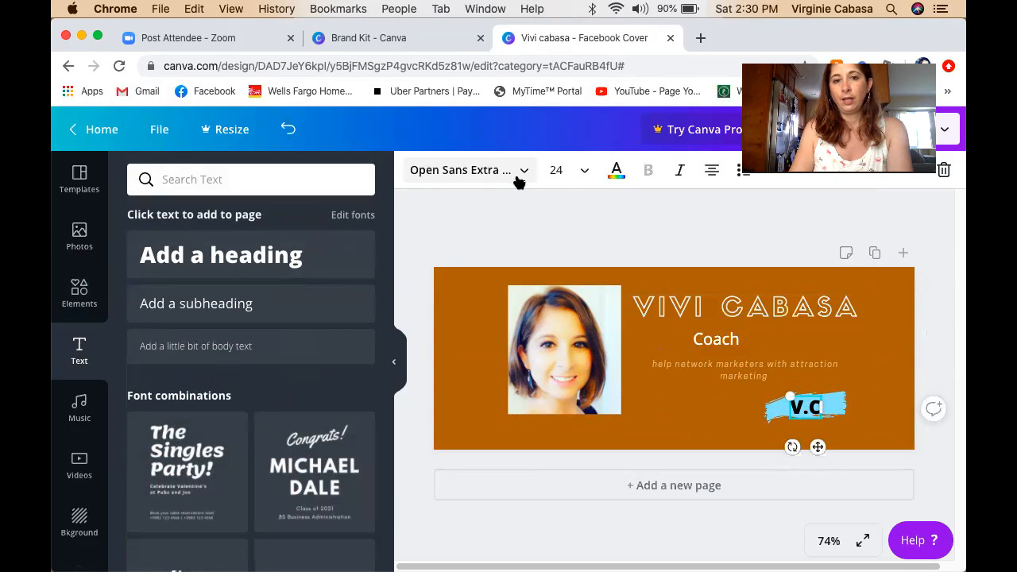
Set the initials to the Mr Dafoe font with brown text colour.
{"action": "left_click", "coordinate": [524, 174]}
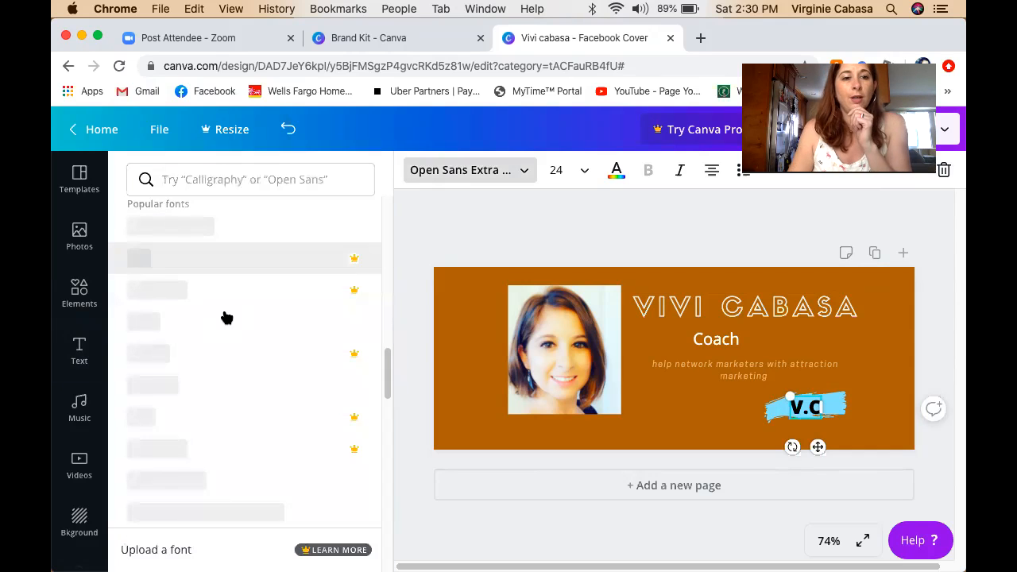
{"action": "left_click", "coordinate": [230, 182]}
{"action": "type", "text": "dr "}
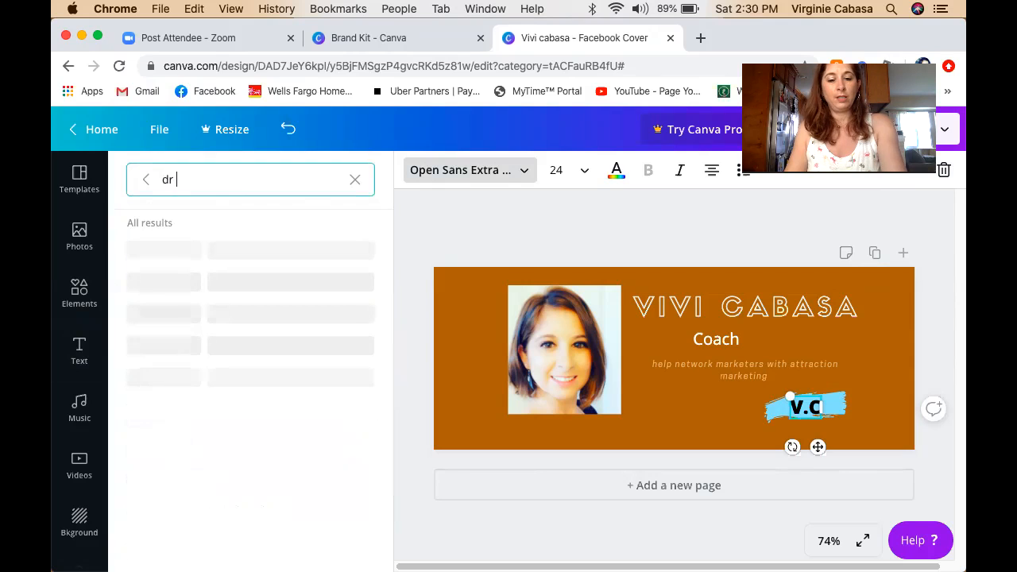
{"action": "type", "text": "dafoe"}
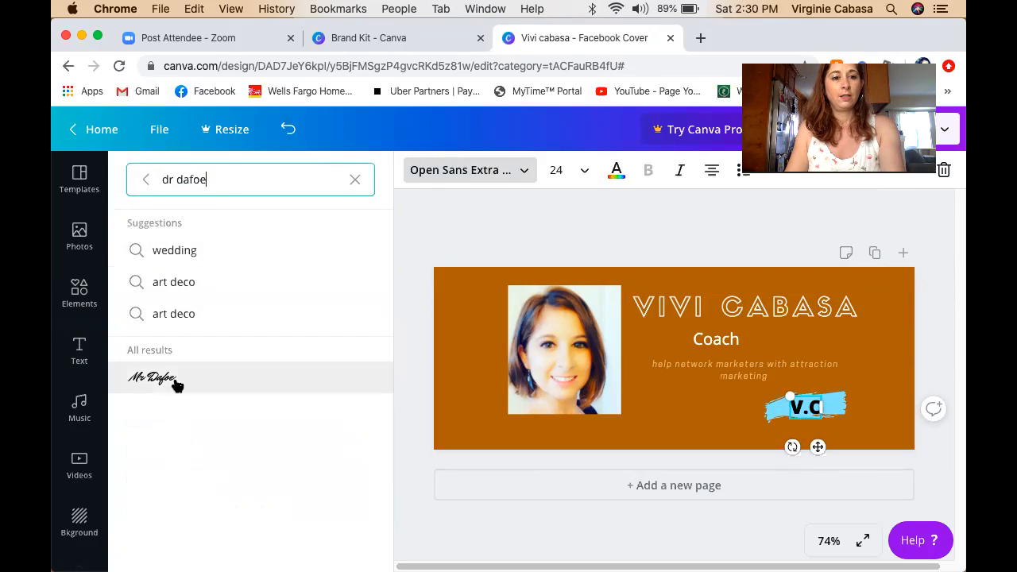
{"action": "left_click", "coordinate": [163, 378]}
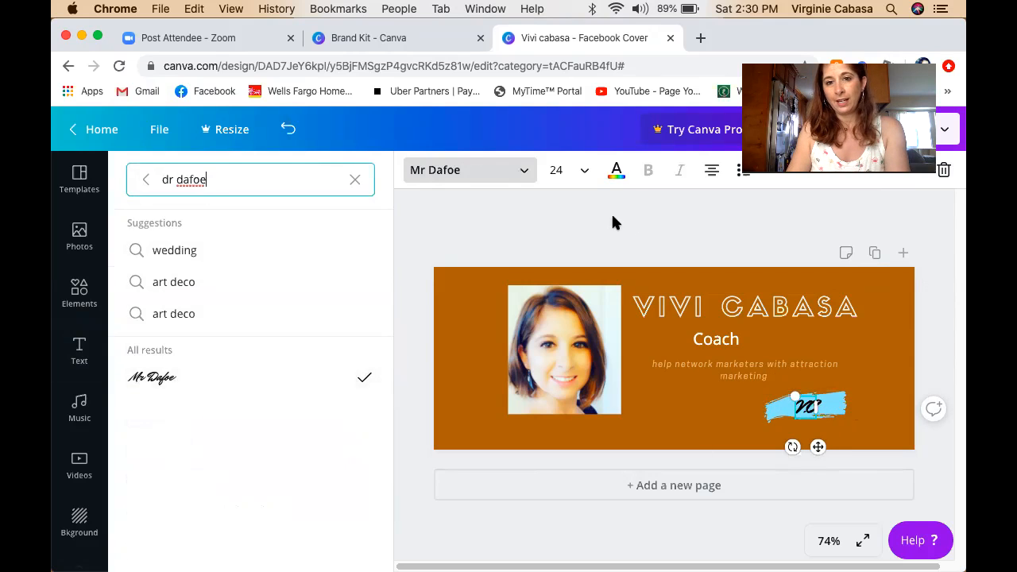
{"action": "left_click", "coordinate": [617, 172]}
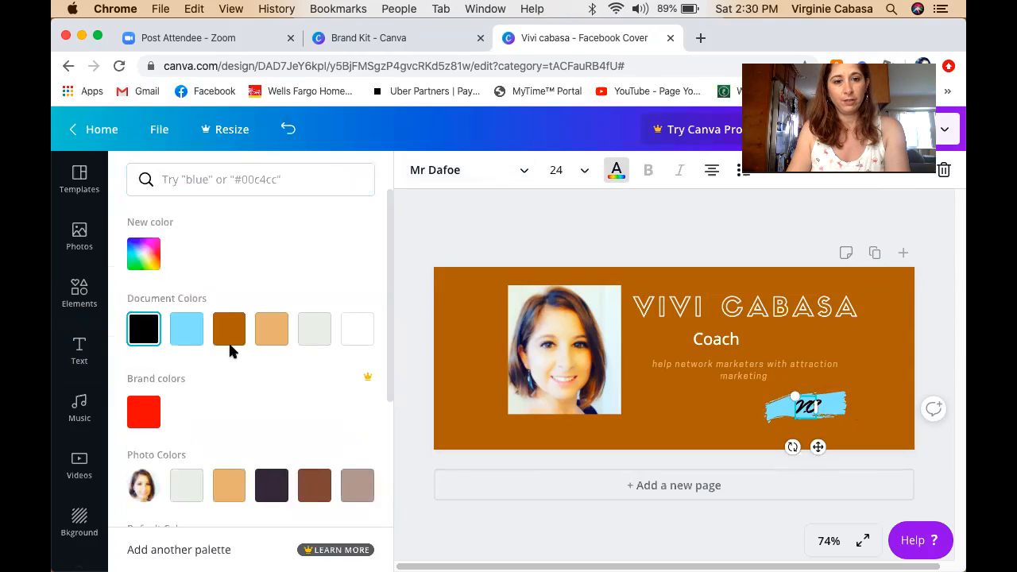
{"action": "scroll", "coordinate": [199, 396], "scroll_direction": "down", "scroll_amount": 2}
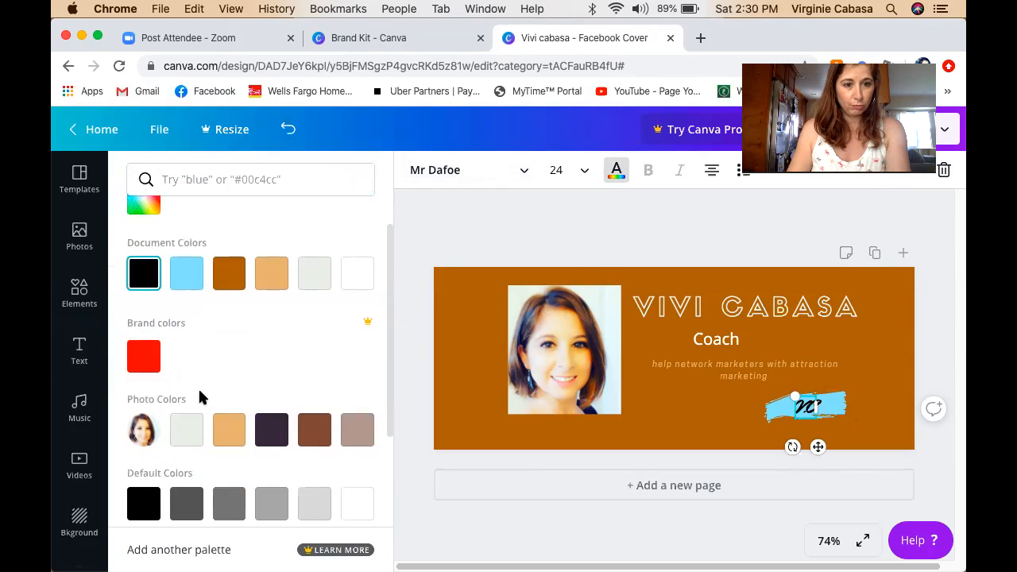
{"action": "left_click", "coordinate": [318, 433]}
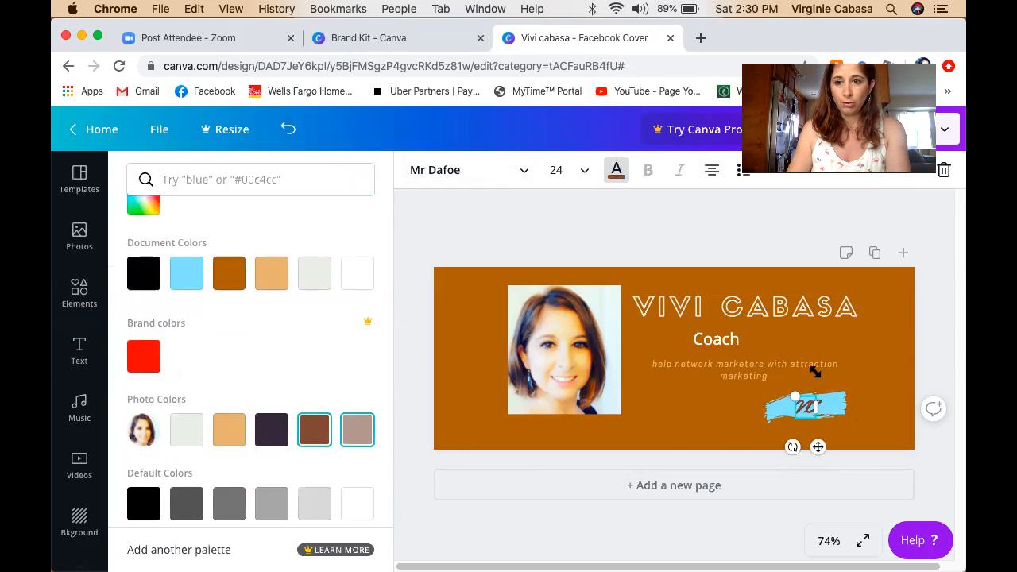
{"action": "left_click", "coordinate": [817, 412]}
Retype the initials as 'vc' and review the finished badge.
{"action": "left_click", "coordinate": [868, 396]}
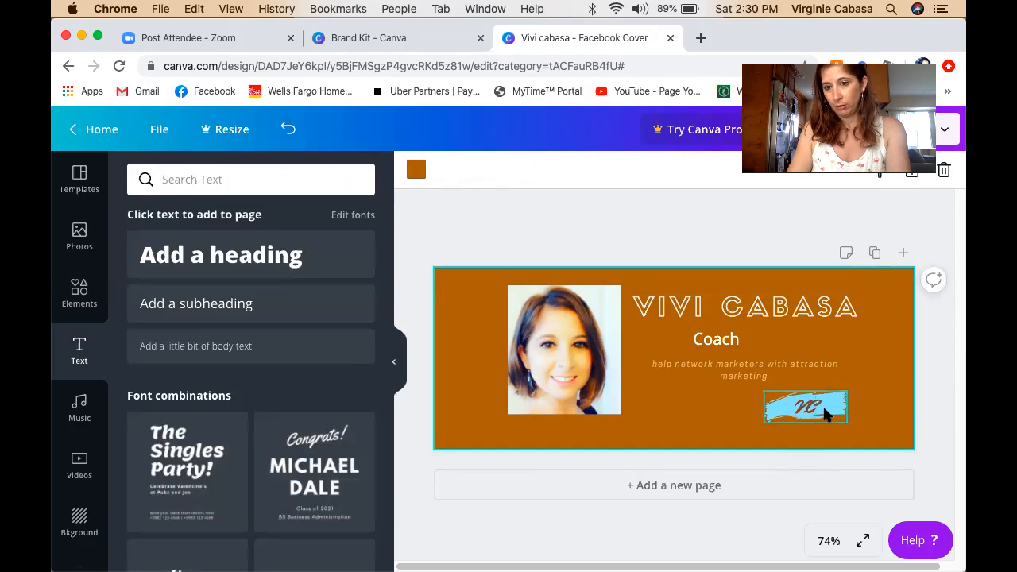
{"action": "left_click", "coordinate": [807, 413]}
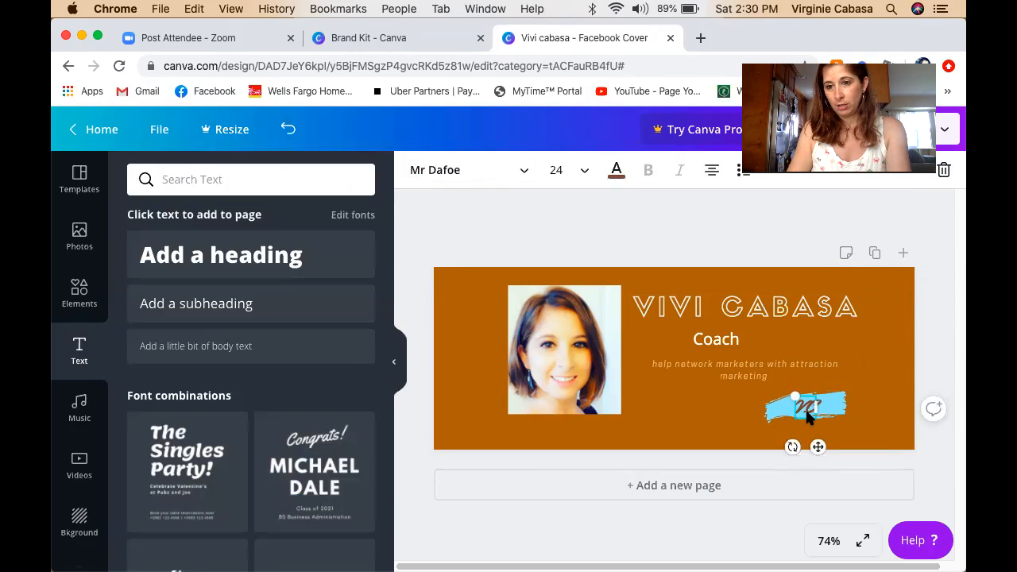
{"action": "type", "text": "vc"}
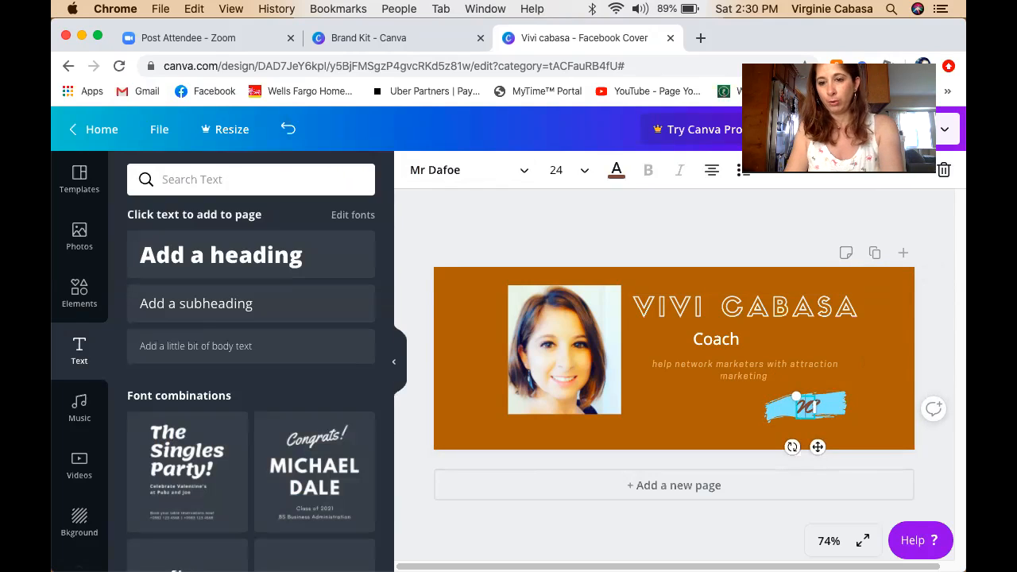
{"action": "left_click", "coordinate": [877, 395]}
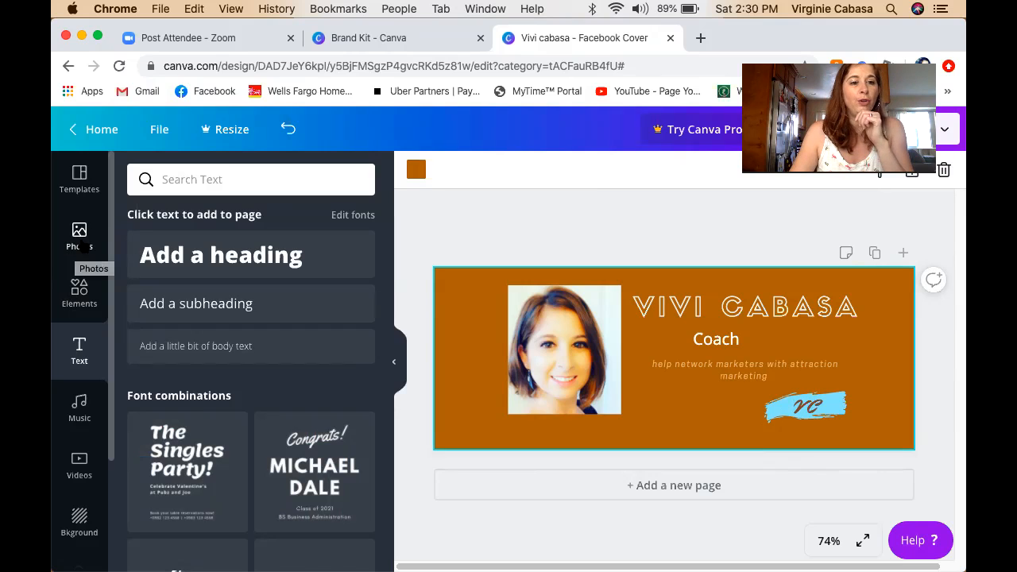
Browse the stock photo library and search it for 'flowers'.
{"action": "left_click", "coordinate": [80, 243]}
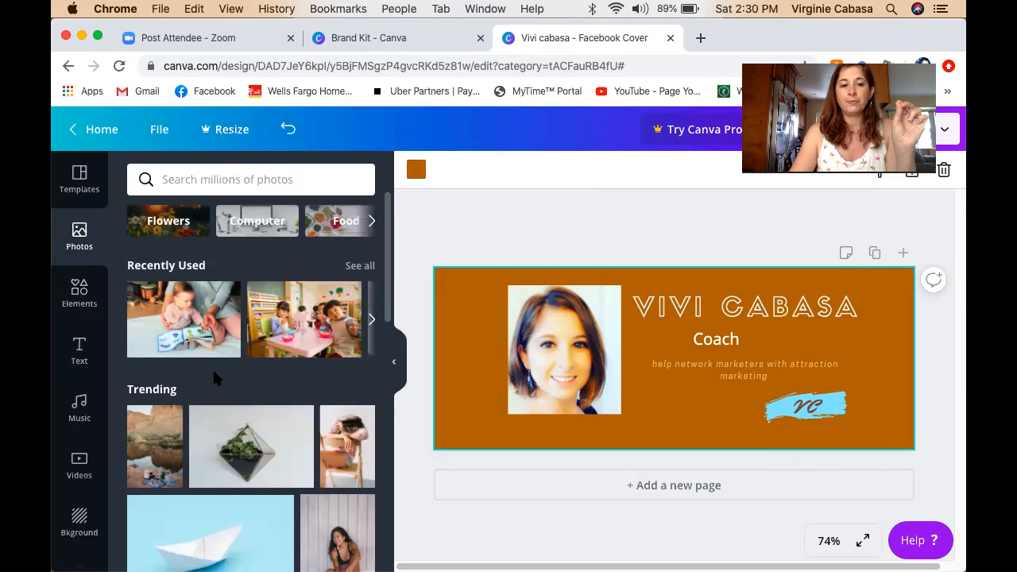
{"action": "scroll", "coordinate": [212, 370], "scroll_direction": "down", "scroll_amount": 3}
{"action": "scroll", "coordinate": [213, 376], "scroll_direction": "down", "scroll_amount": 1}
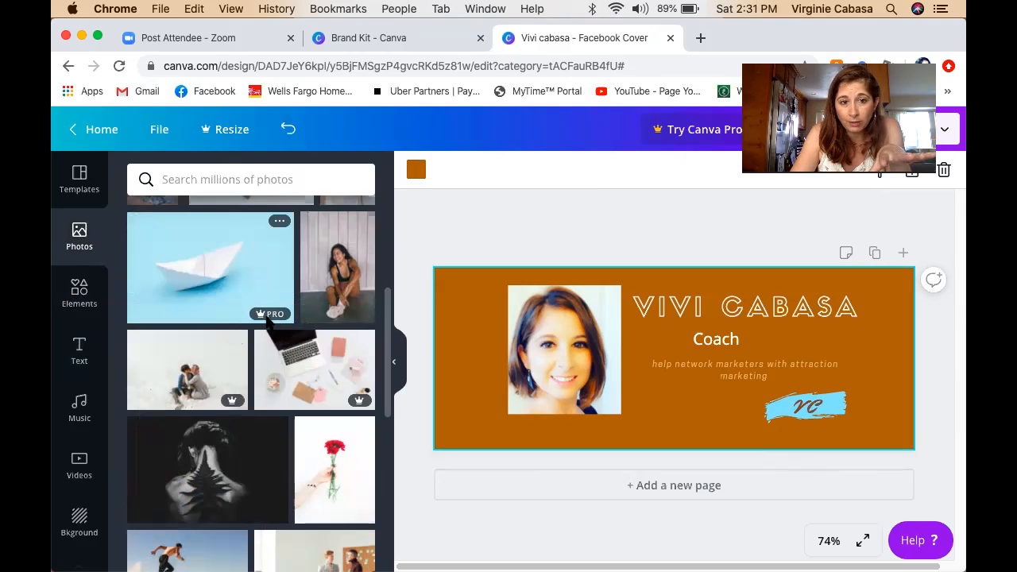
{"action": "mouse_move", "coordinate": [284, 319]}
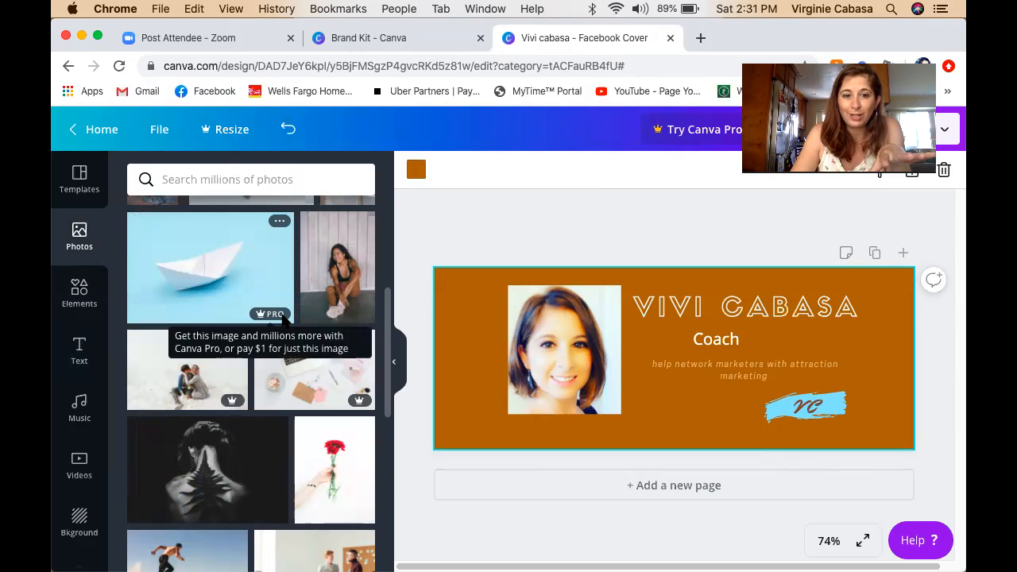
{"action": "scroll", "coordinate": [284, 319], "scroll_direction": "up", "scroll_amount": 4}
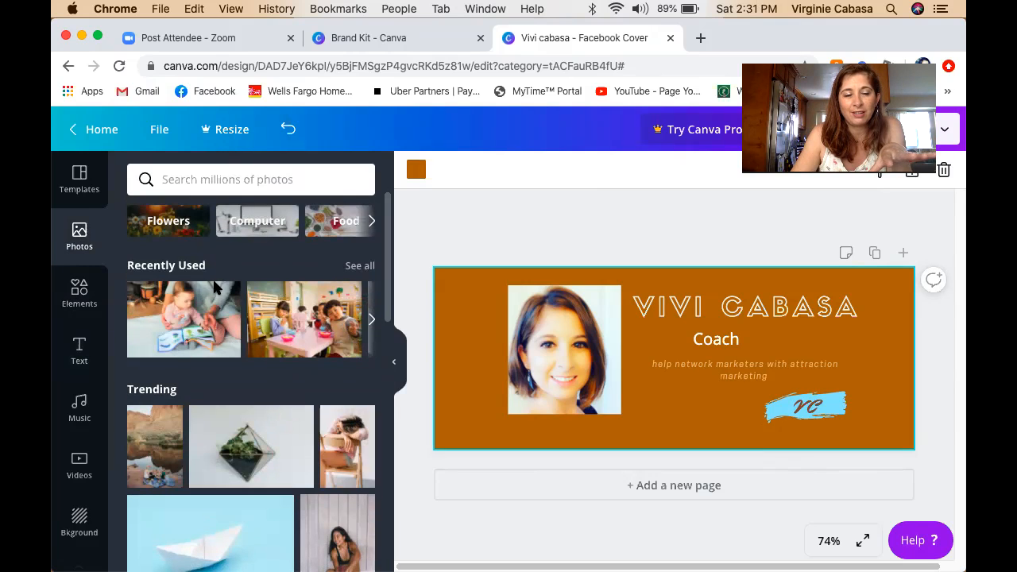
{"action": "left_click", "coordinate": [202, 179]}
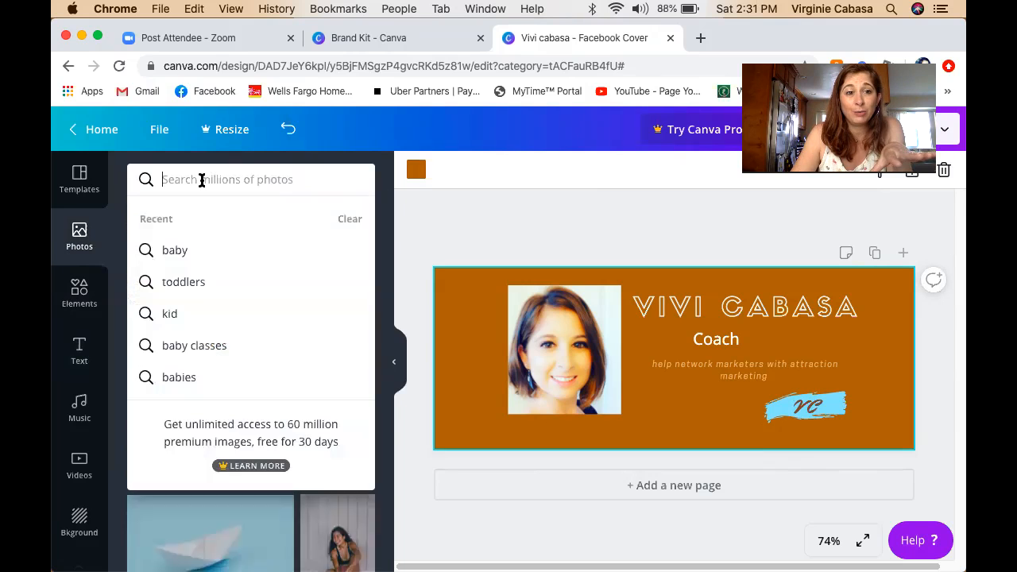
{"action": "type", "text": "flowers"}
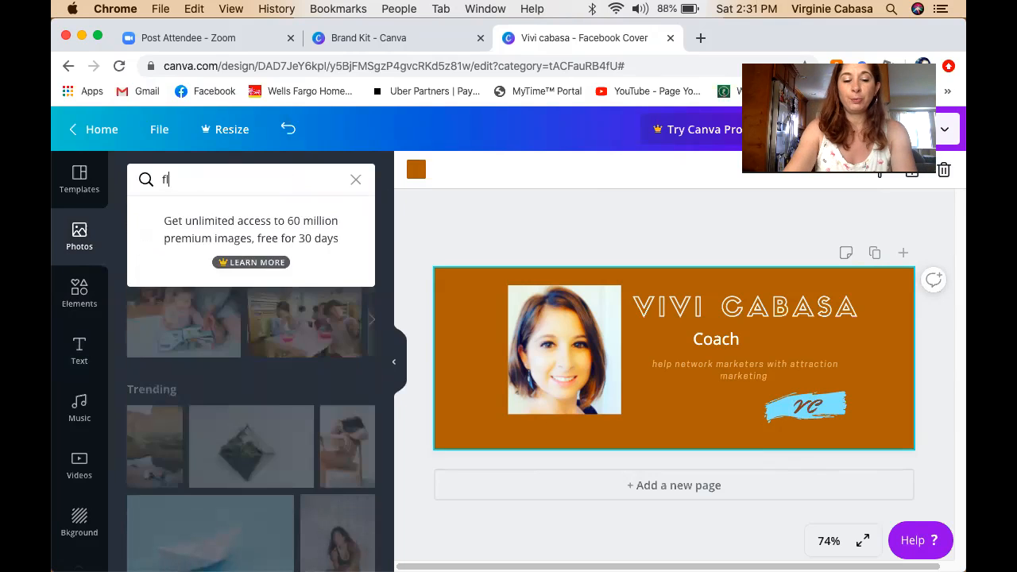
{"action": "key", "text": "Return"}
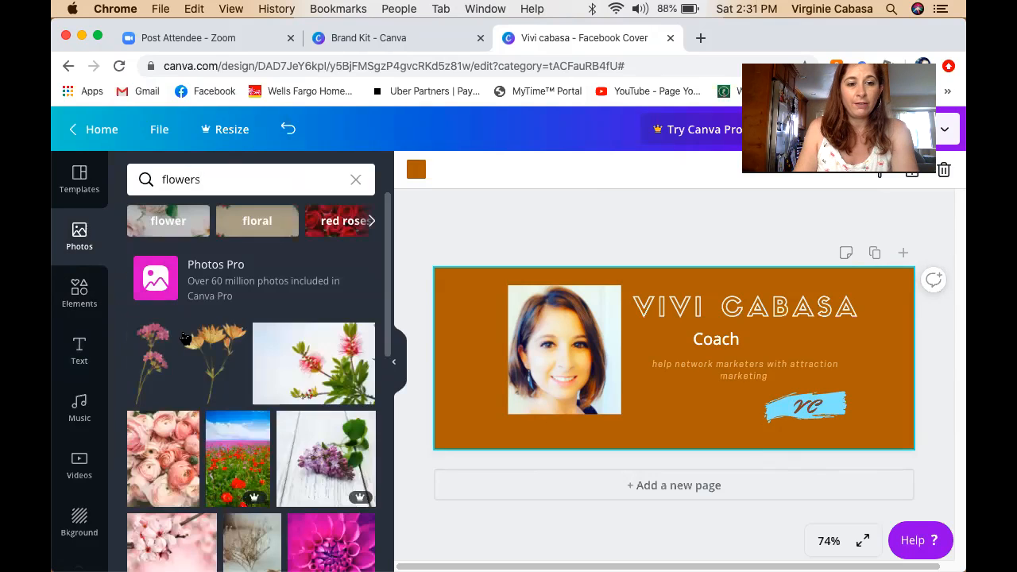
Scroll the flower results, then show and scroll the previously uploaded images.
{"action": "scroll", "coordinate": [182, 334], "scroll_direction": "down", "scroll_amount": 3}
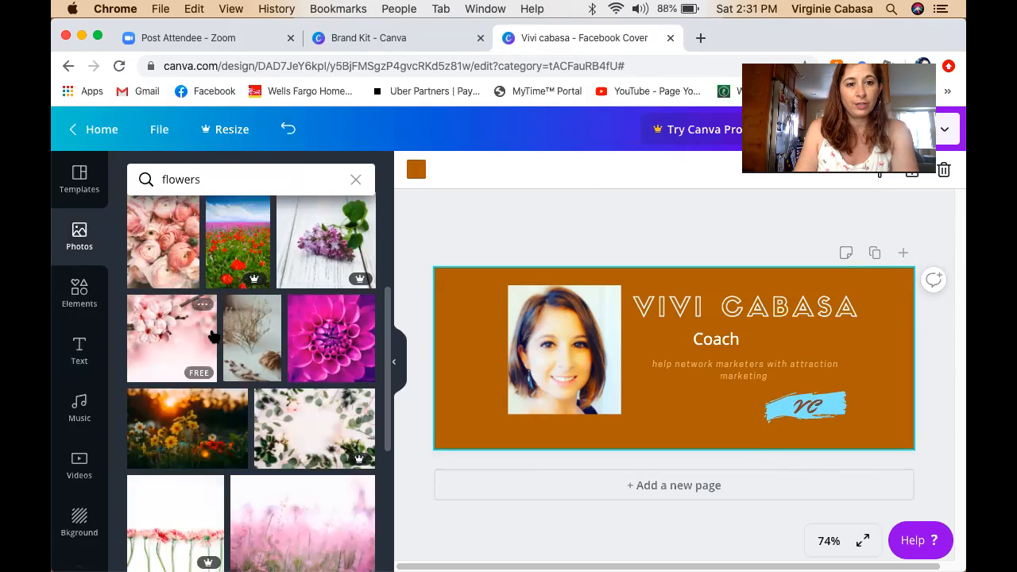
{"action": "mouse_move", "coordinate": [253, 284]}
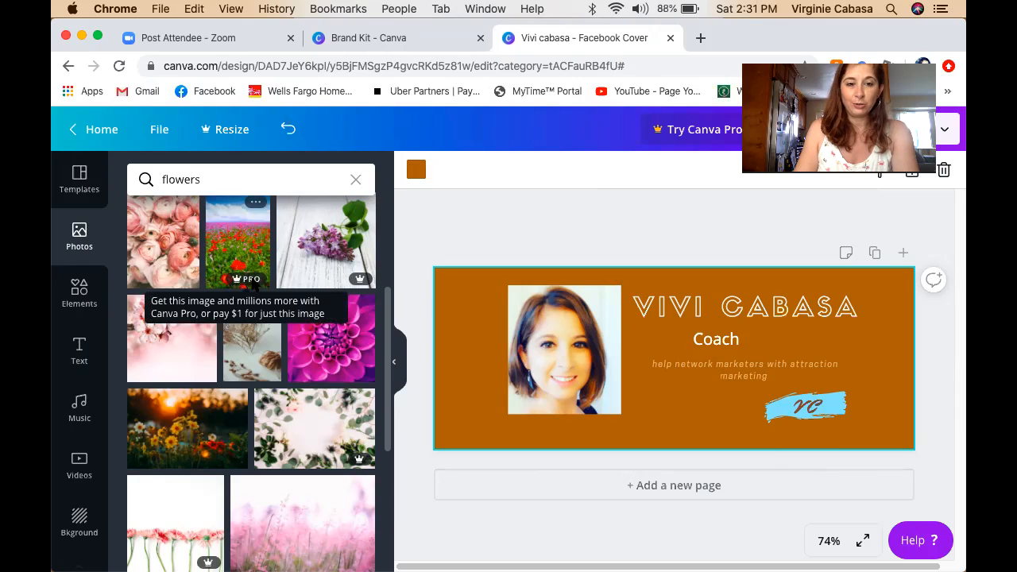
{"action": "scroll", "coordinate": [82, 290], "scroll_direction": "down", "scroll_amount": 2}
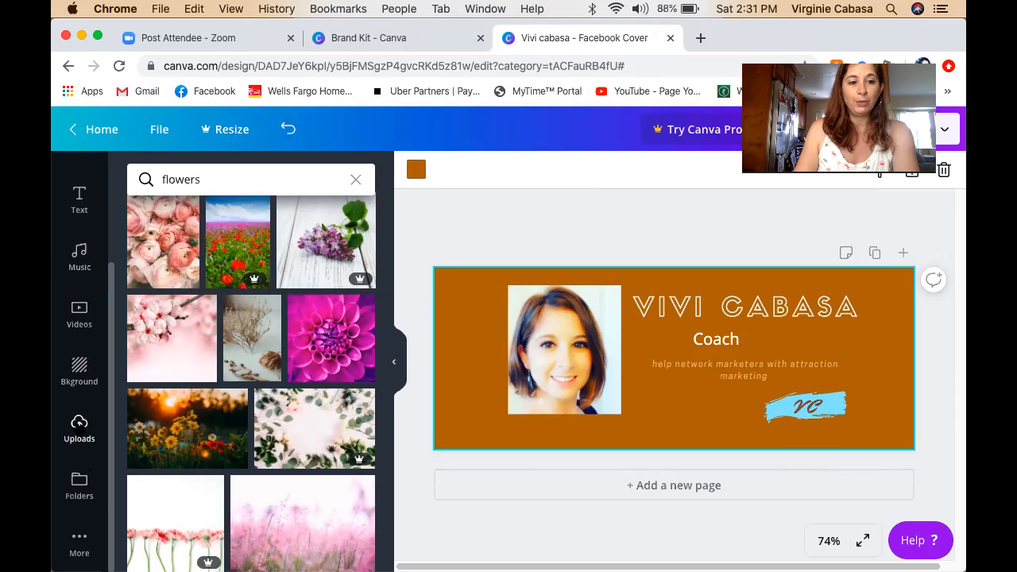
{"action": "left_click", "coordinate": [80, 429]}
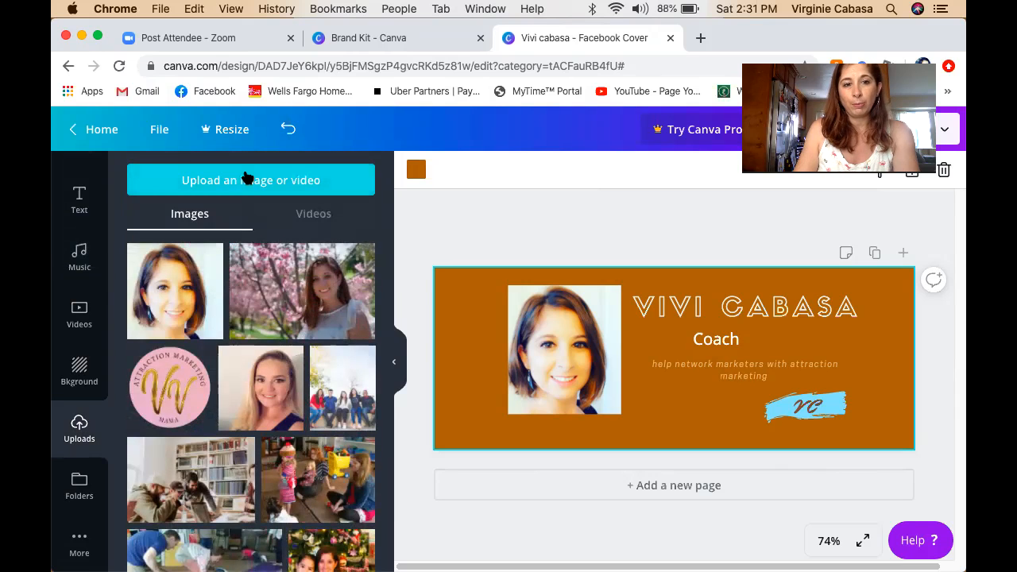
{"action": "scroll", "coordinate": [252, 397], "scroll_direction": "down", "scroll_amount": 10}
{"action": "scroll", "coordinate": [262, 407], "scroll_direction": "down", "scroll_amount": 15}
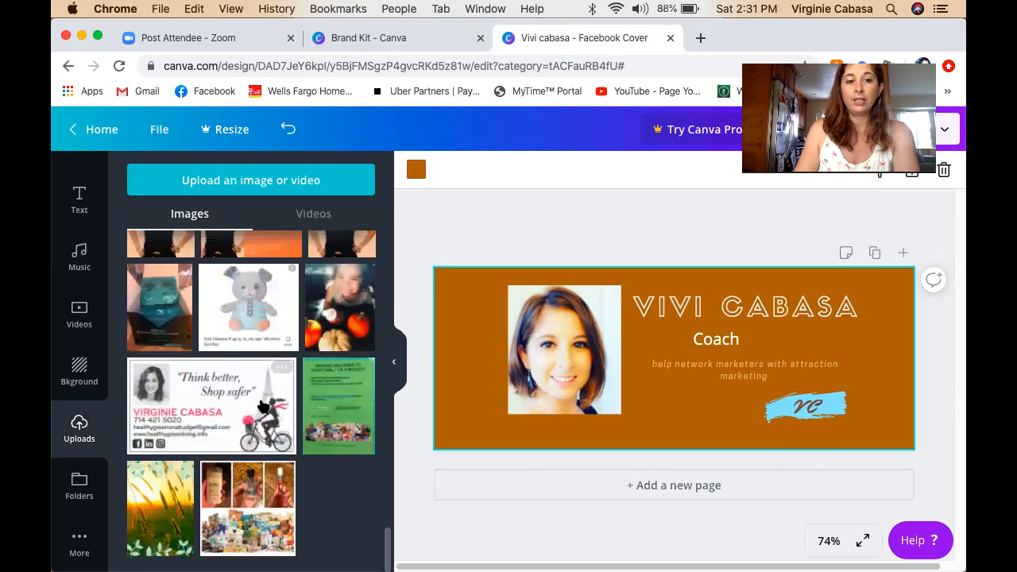
{"action": "scroll", "coordinate": [266, 403], "scroll_direction": "up", "scroll_amount": 5}
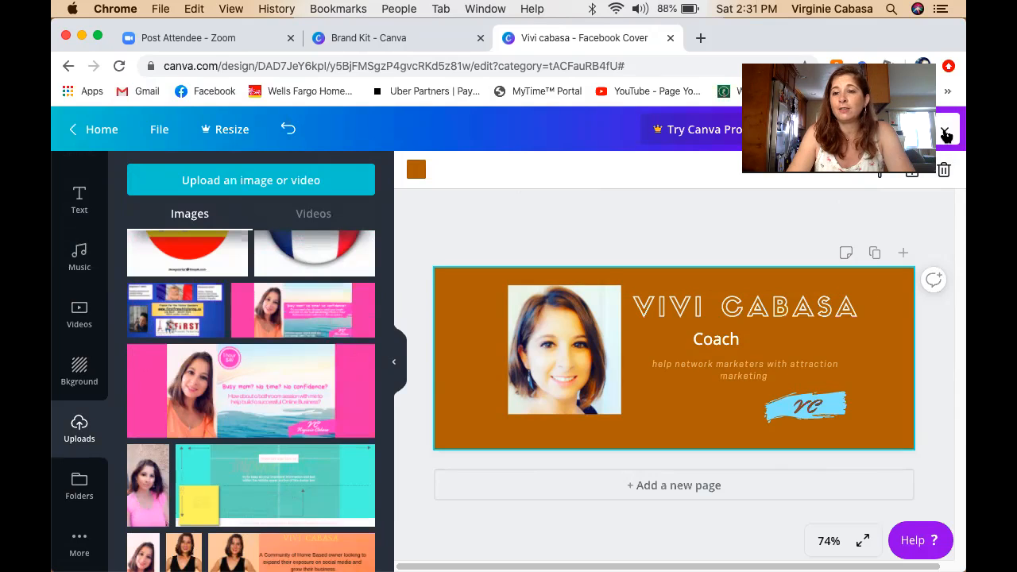
Download the cover as a PNG from the share menu.
{"action": "left_click", "coordinate": [945, 133]}
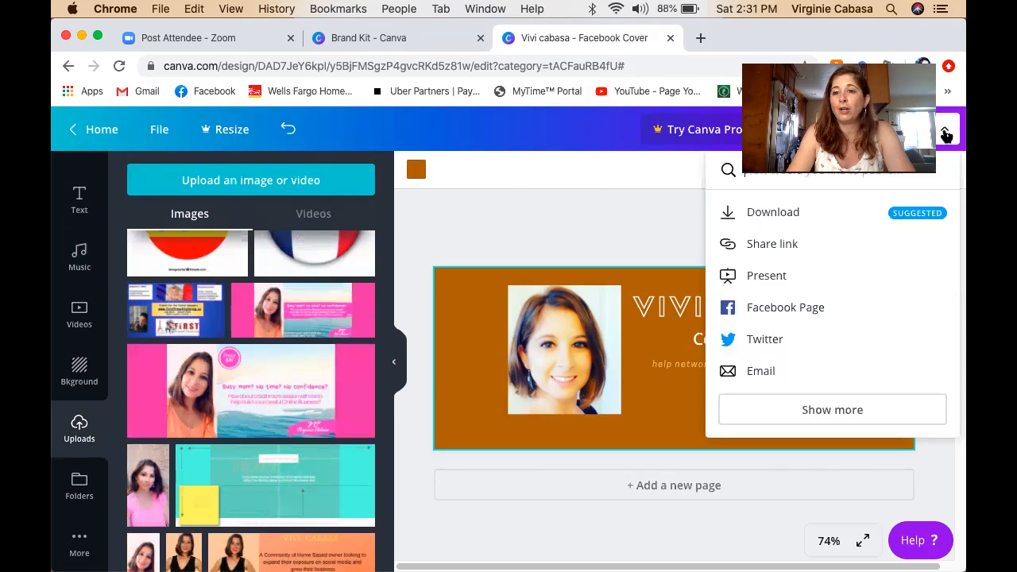
{"action": "left_click", "coordinate": [785, 213]}
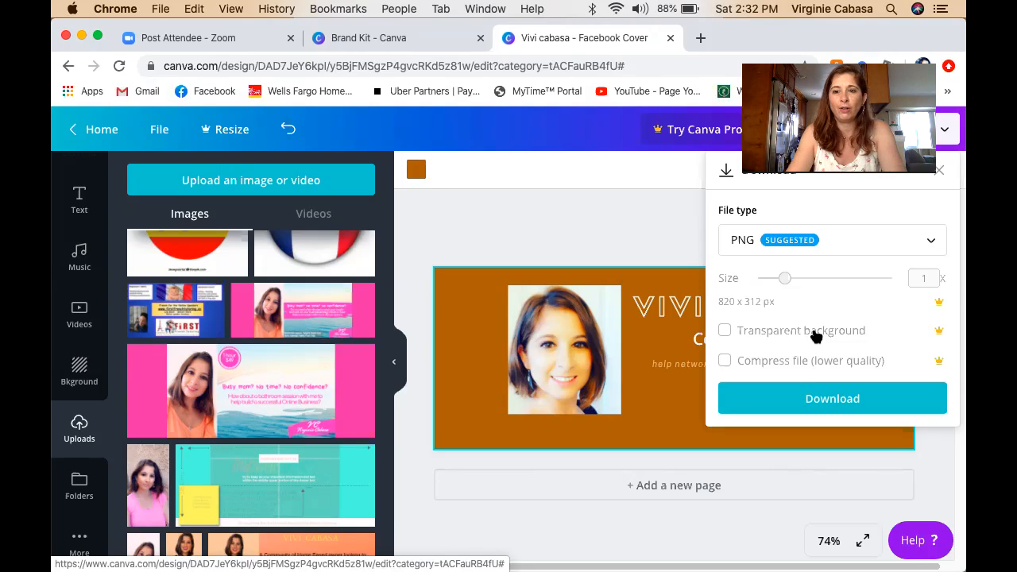
{"action": "left_click", "coordinate": [934, 246]}
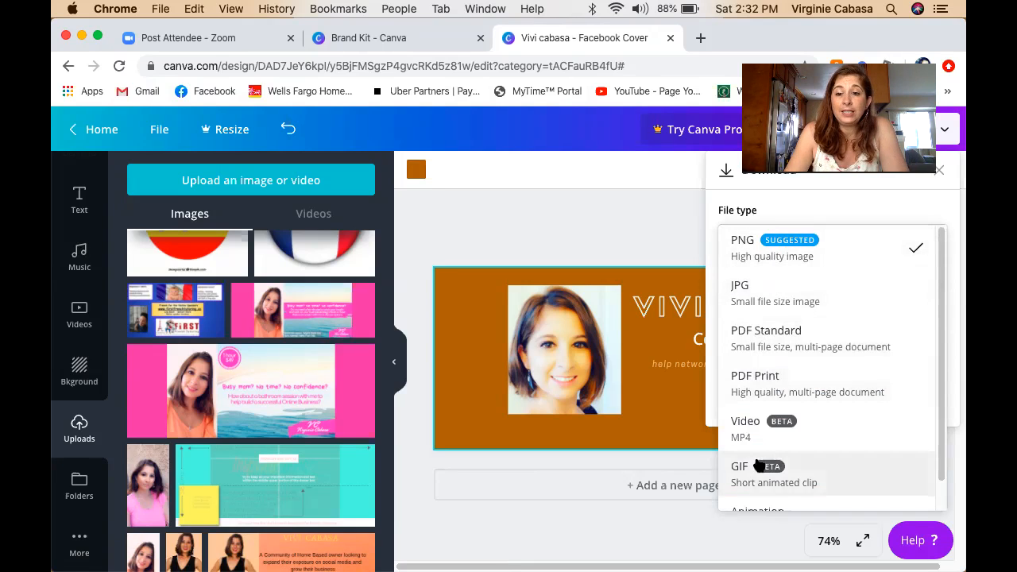
{"action": "scroll", "coordinate": [799, 434], "scroll_direction": "down", "scroll_amount": 1}
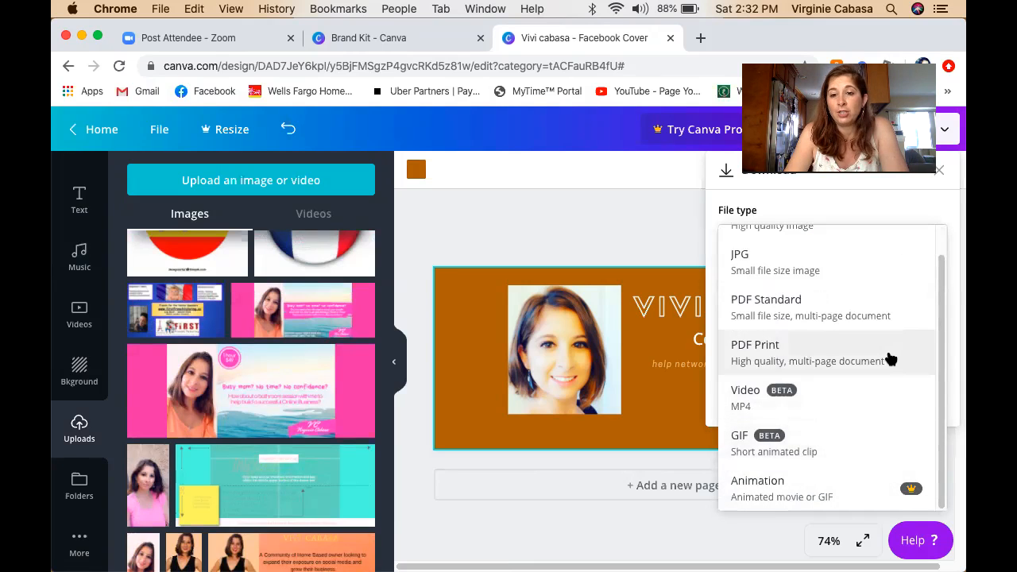
{"action": "scroll", "coordinate": [886, 356], "scroll_direction": "up", "scroll_amount": 1}
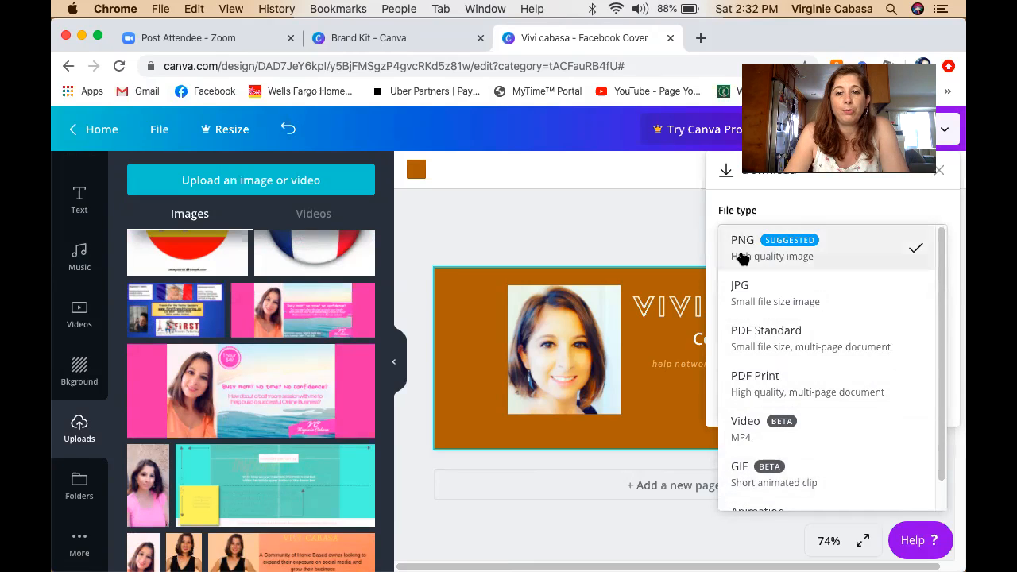
{"action": "left_click", "coordinate": [765, 262]}
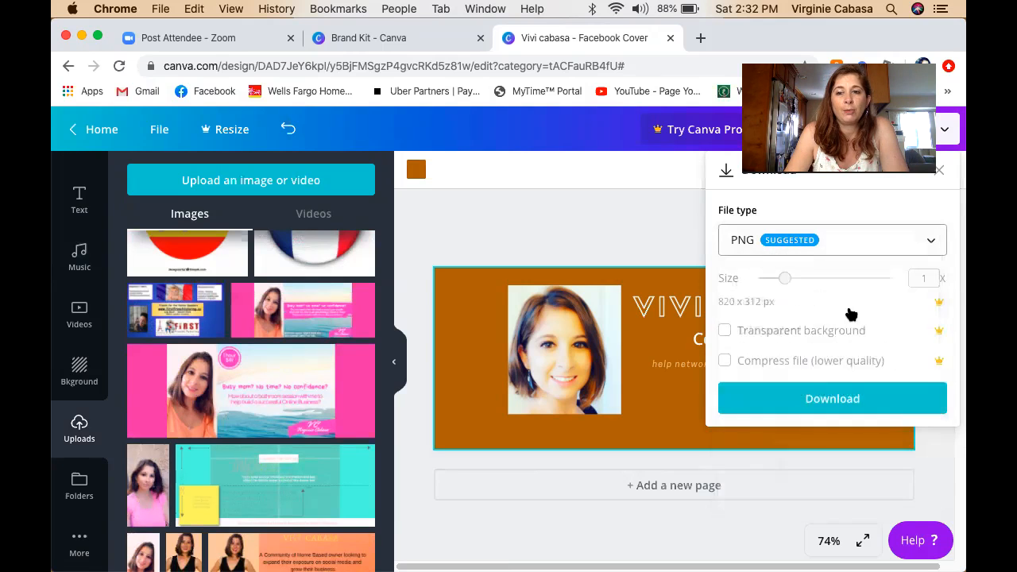
{"action": "left_click", "coordinate": [829, 400]}
{"action": "left_click", "coordinate": [829, 404]}
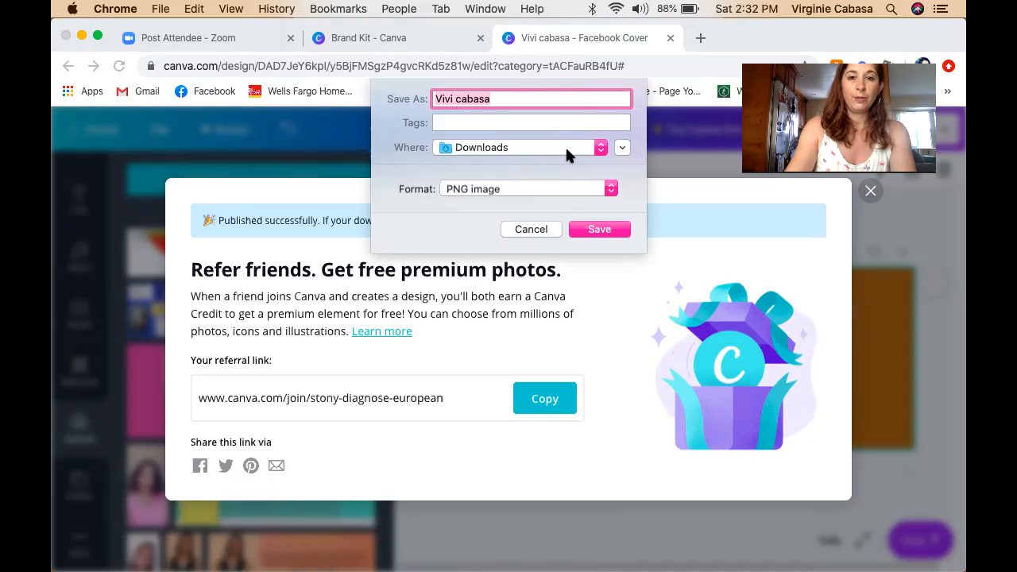
Save the file as 'fb cover 5/2/2020' in Downloads and dismiss the referral pop-up.
{"action": "left_click", "coordinate": [567, 96]}
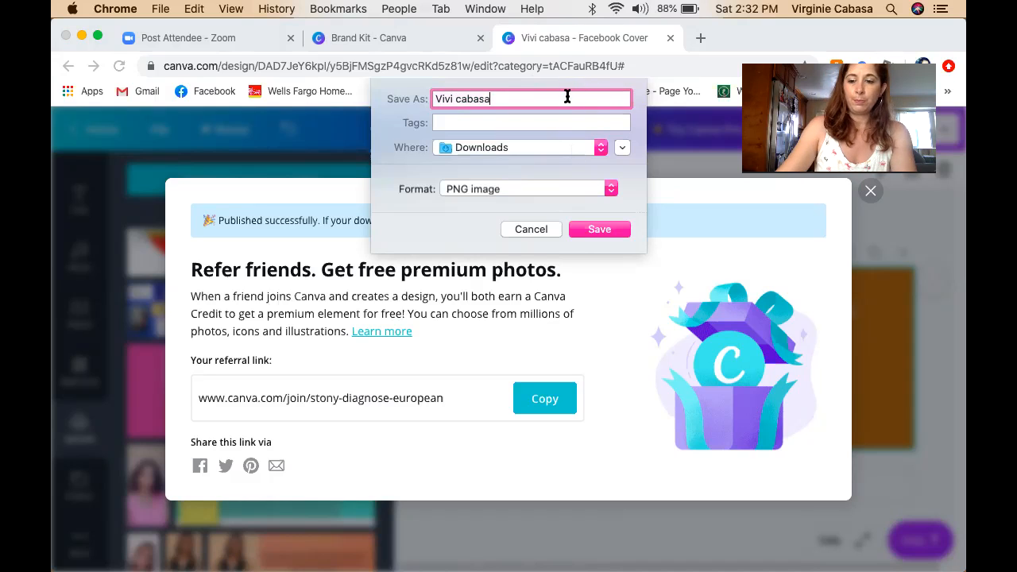
{"action": "key", "text": "BackSpace"}
{"action": "key", "text": "BackSpace"}
{"action": "type", "text": "fb cover 5/2/2020"}
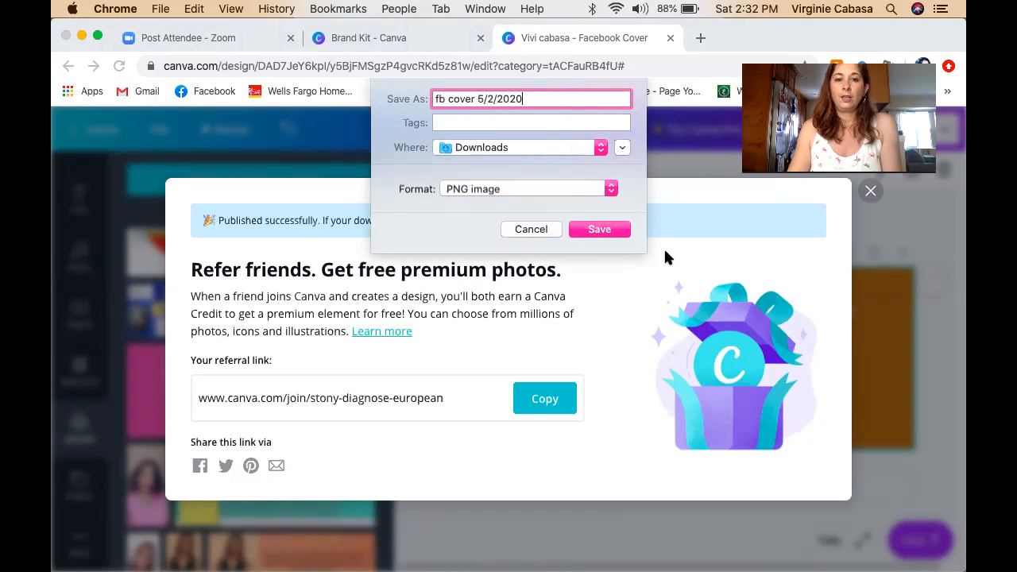
{"action": "left_click", "coordinate": [612, 229]}
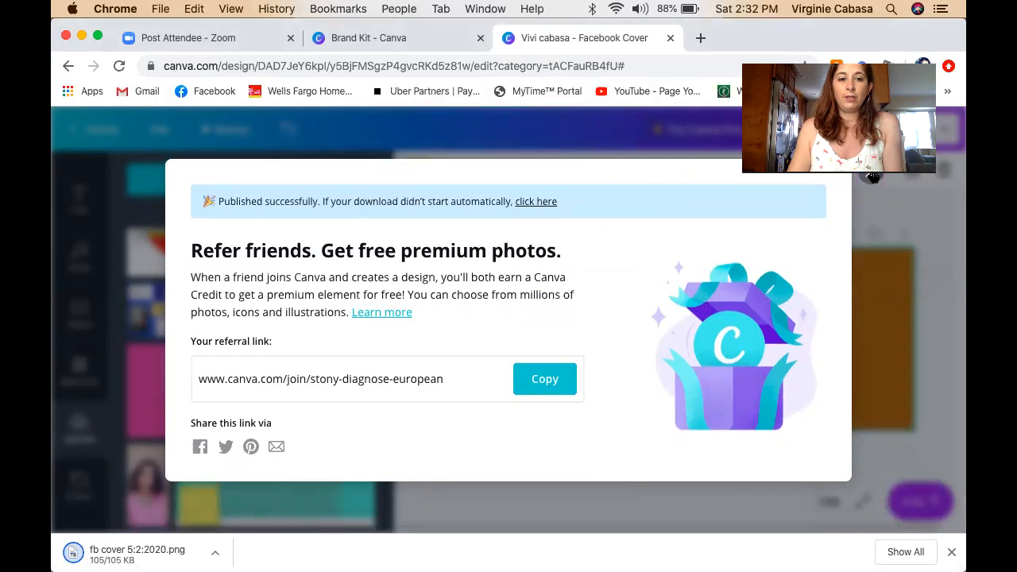
{"action": "left_click", "coordinate": [872, 175]}
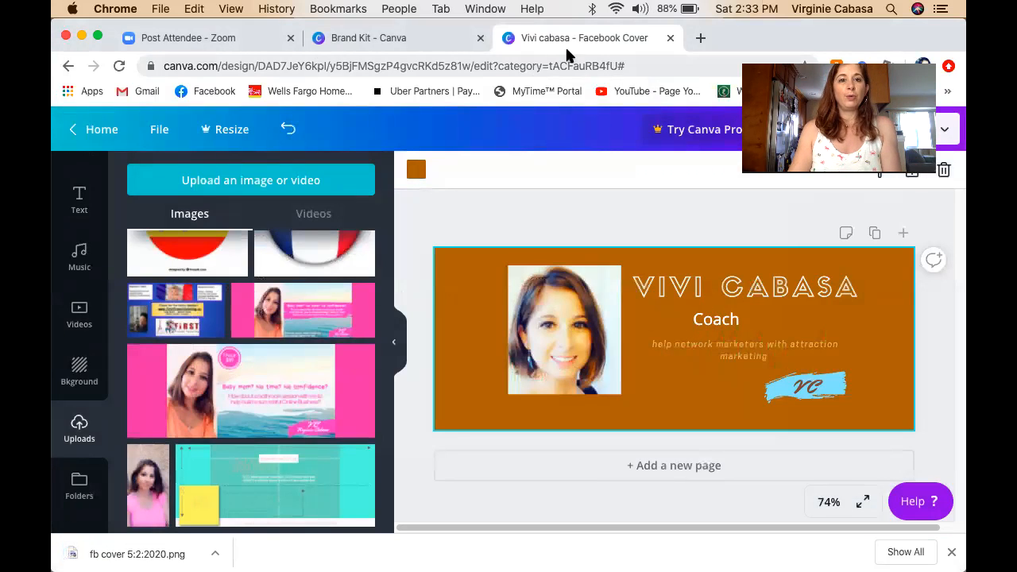
In a new tab, open the coach's Facebook business page via Shortcuts and the page switcher.
{"action": "left_click", "coordinate": [700, 39]}
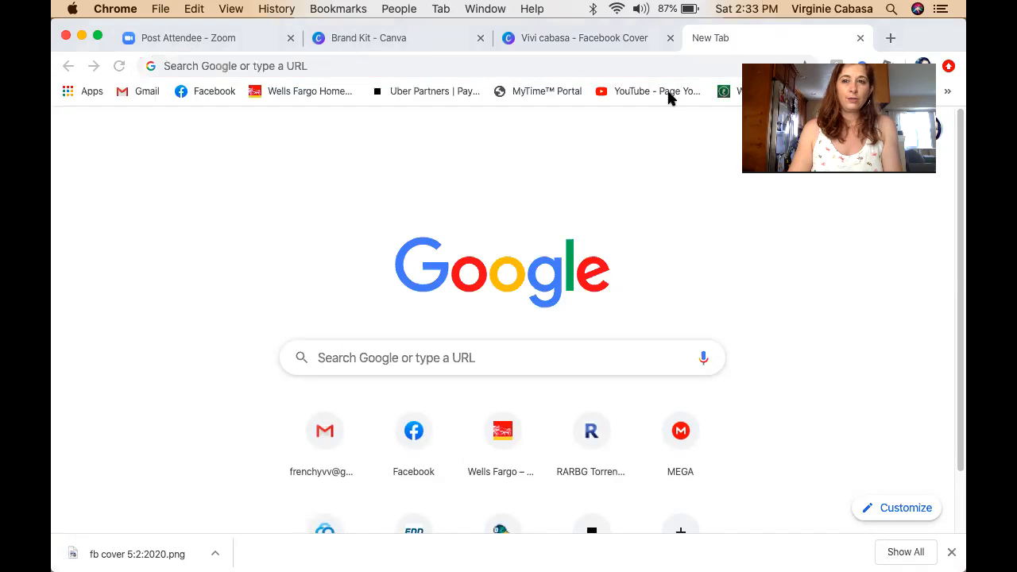
{"action": "left_click", "coordinate": [212, 92]}
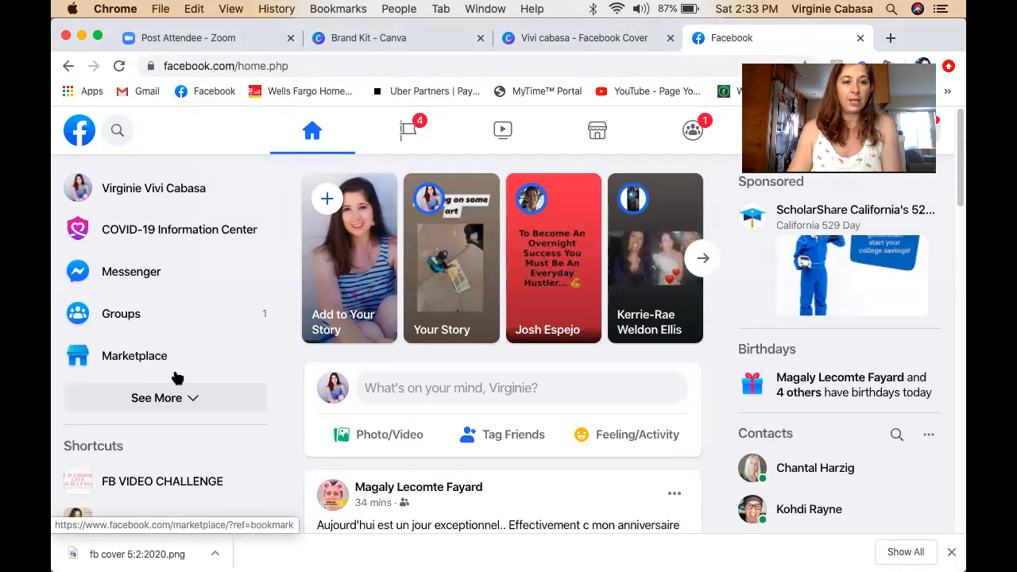
{"action": "scroll", "coordinate": [175, 377], "scroll_direction": "down", "scroll_amount": 3}
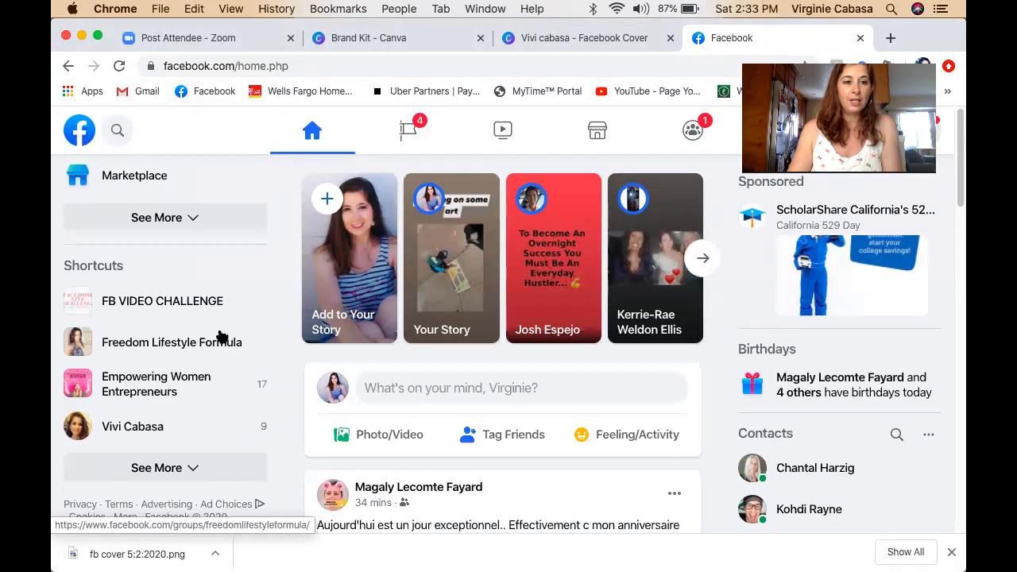
{"action": "left_click", "coordinate": [160, 427]}
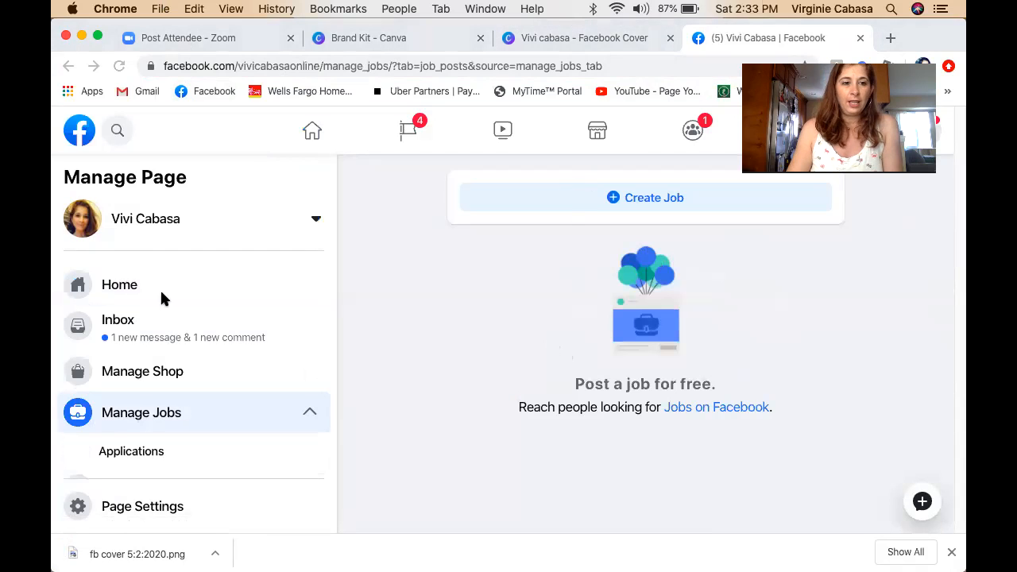
{"action": "left_click", "coordinate": [137, 225]}
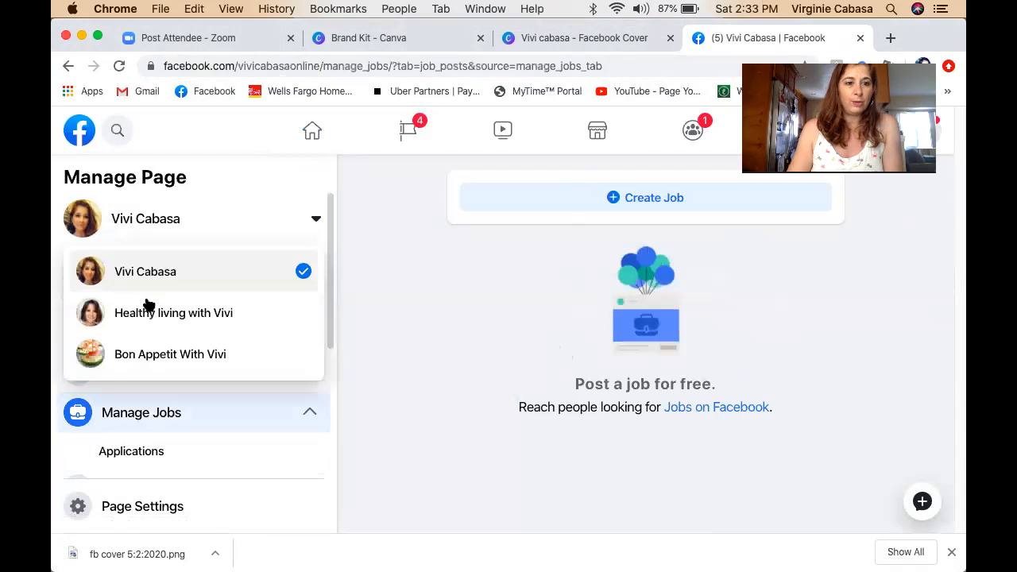
{"action": "left_click", "coordinate": [147, 273]}
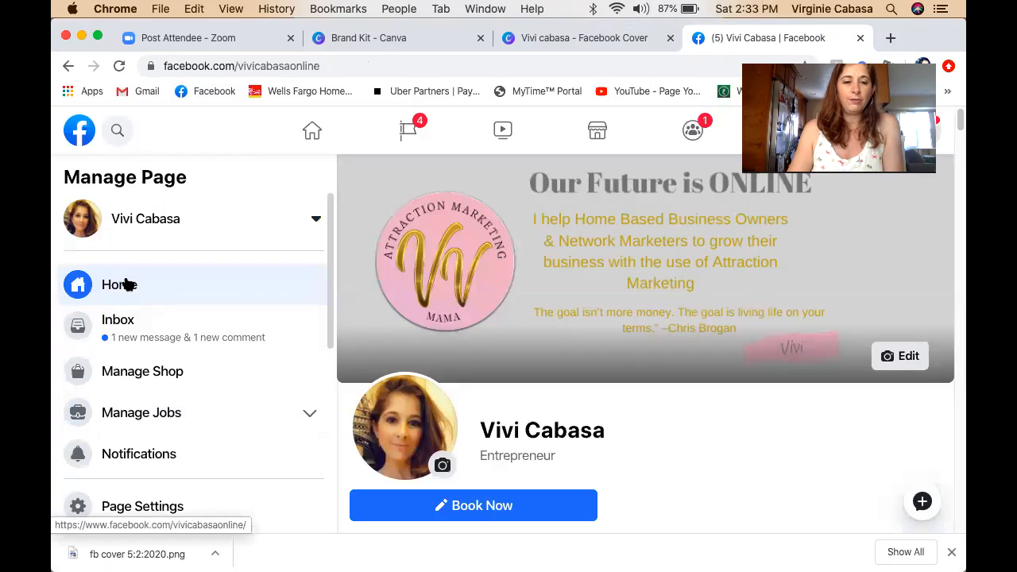
{"action": "left_click", "coordinate": [908, 357]}
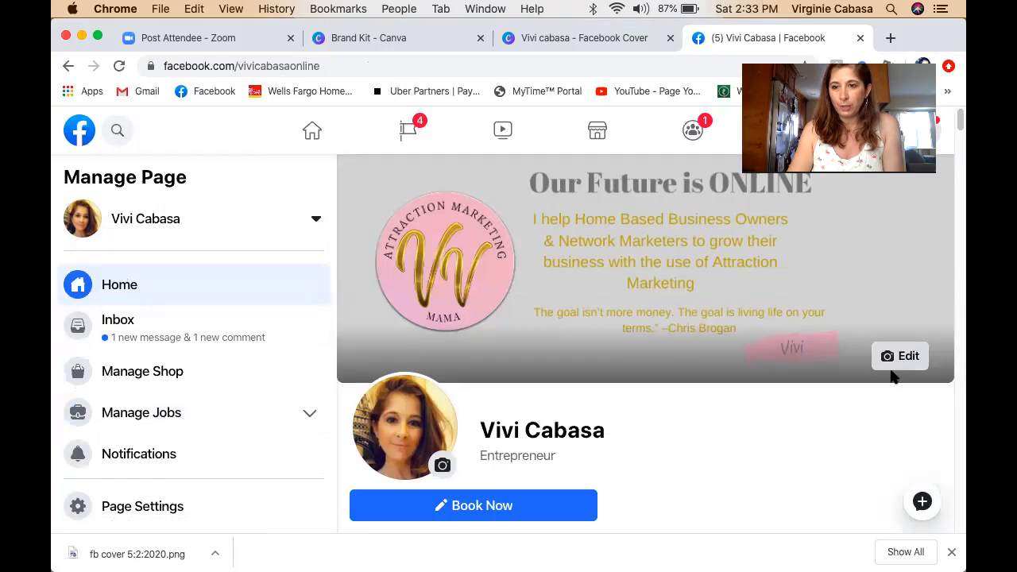
{"action": "left_click", "coordinate": [905, 358]}
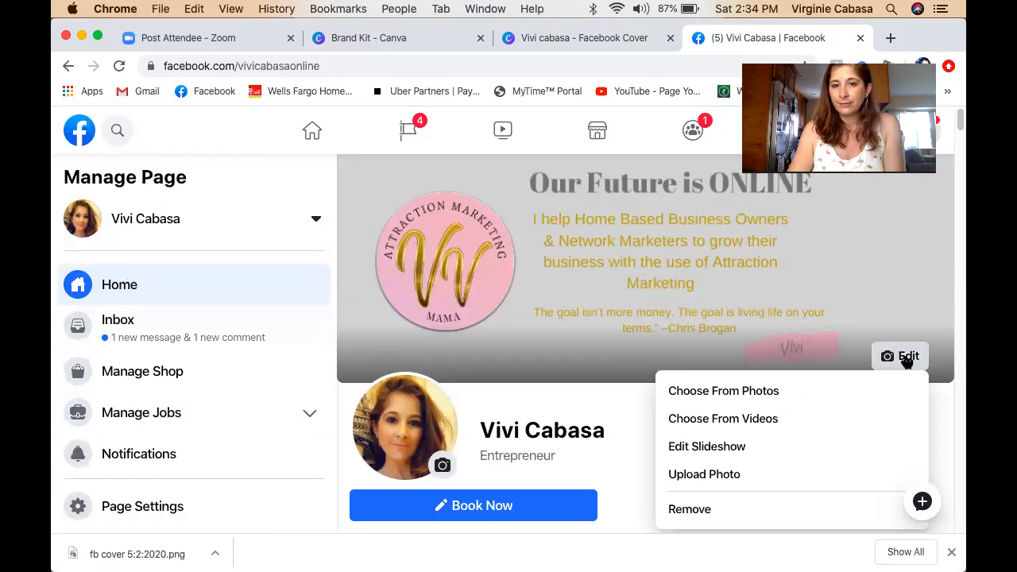
{"action": "left_click", "coordinate": [732, 477]}
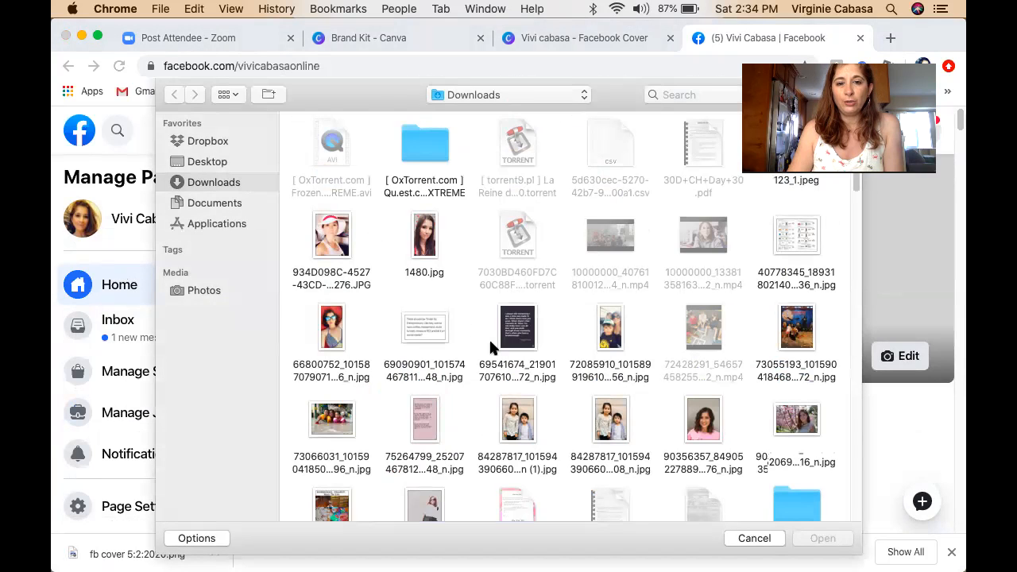
{"action": "scroll", "coordinate": [490, 347], "scroll_direction": "down", "scroll_amount": 6}
{"action": "scroll", "coordinate": [490, 347], "scroll_direction": "down", "scroll_amount": 3}
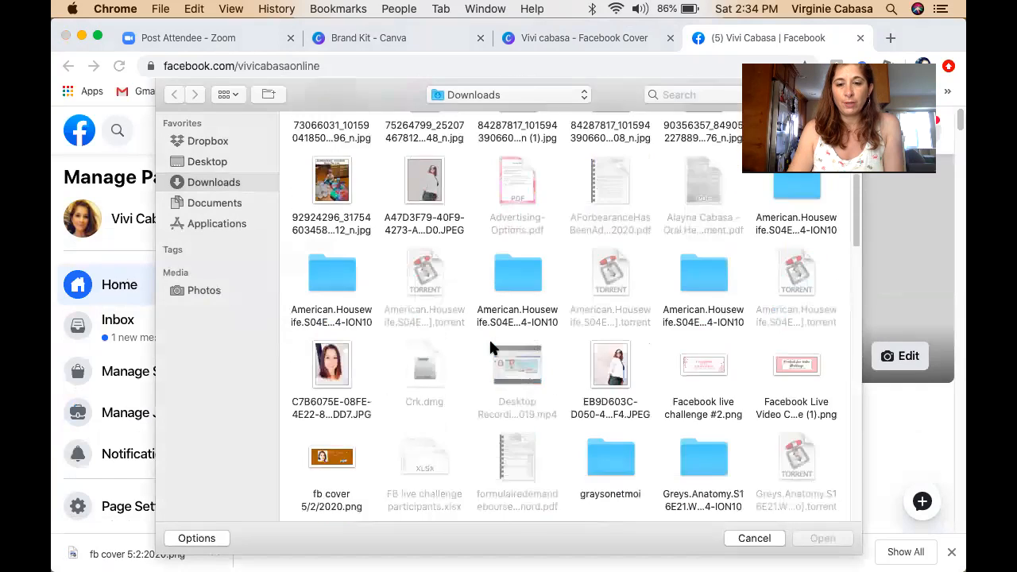
{"action": "left_click", "coordinate": [344, 404]}
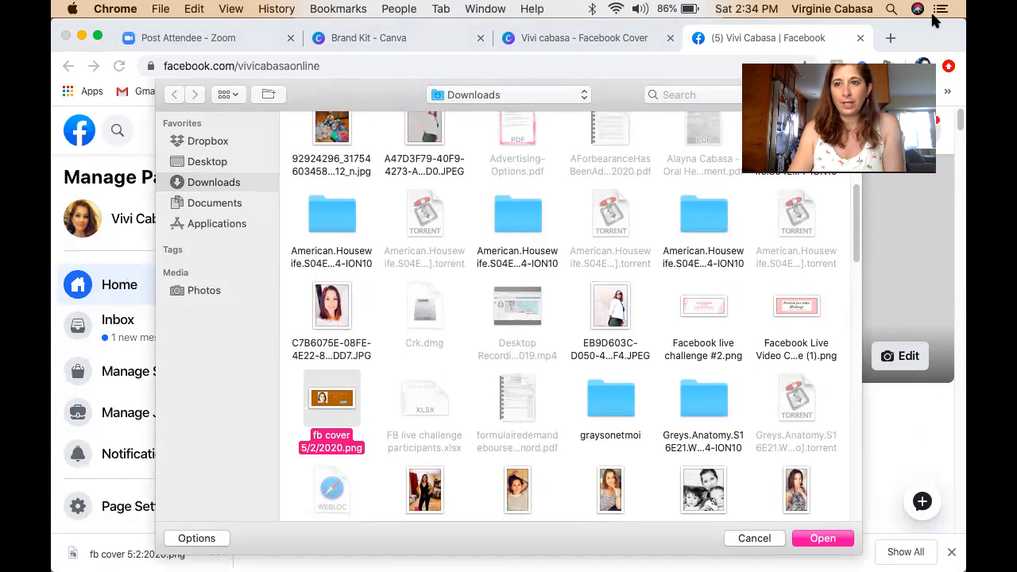
{"action": "left_click", "coordinate": [824, 539]}
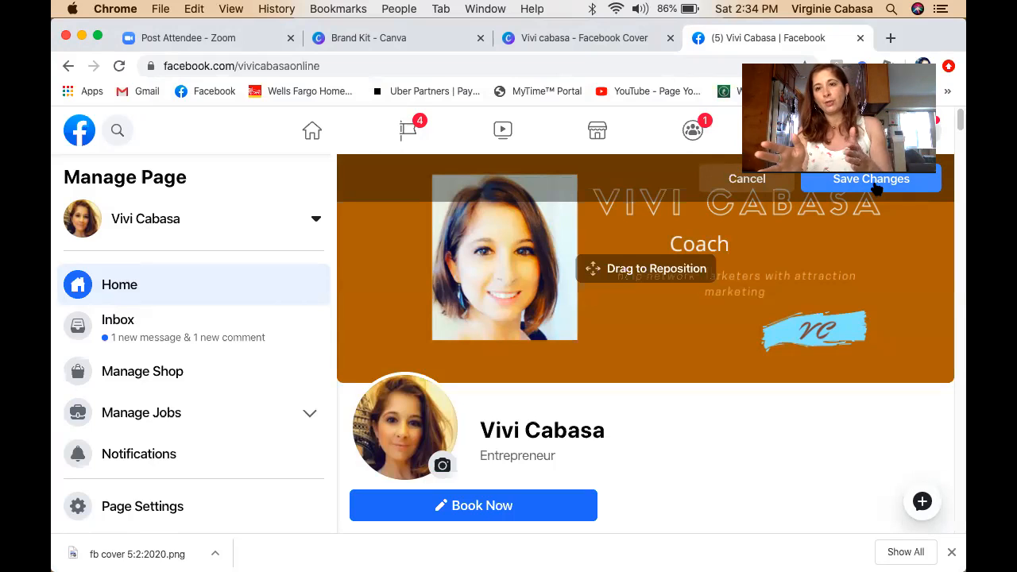
{"action": "left_click", "coordinate": [775, 181]}
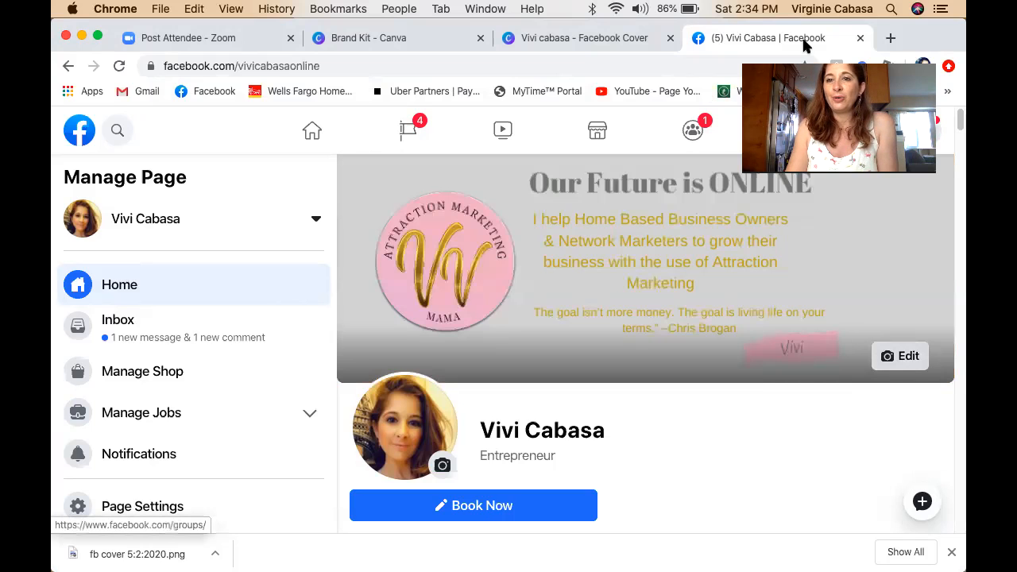